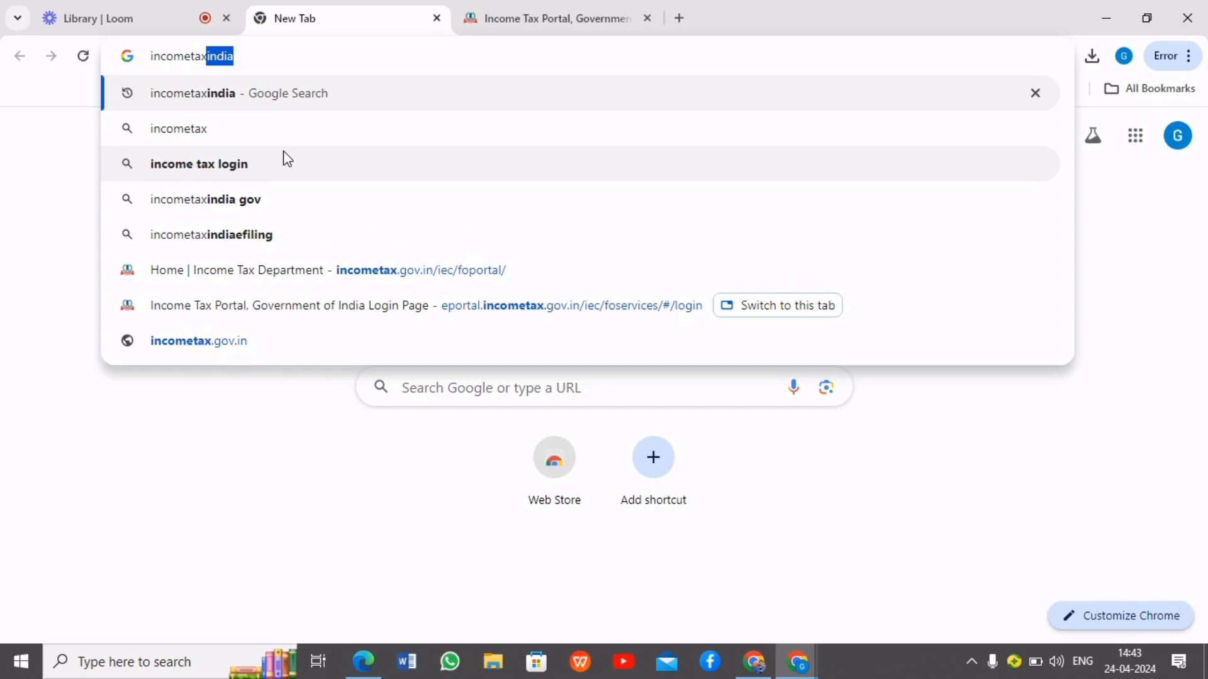
# Search Google for incometaxindia and open the Income Tax Department e-Filing home page
pyautogui.press('Return')
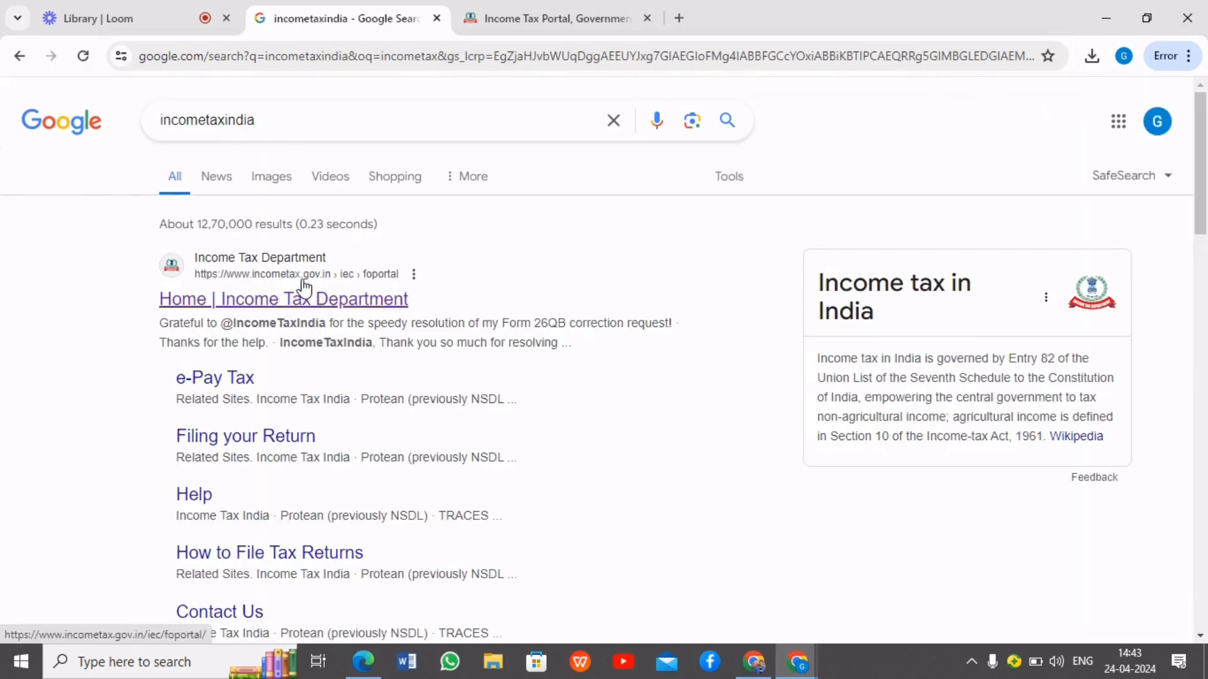
pyautogui.click(314, 307)
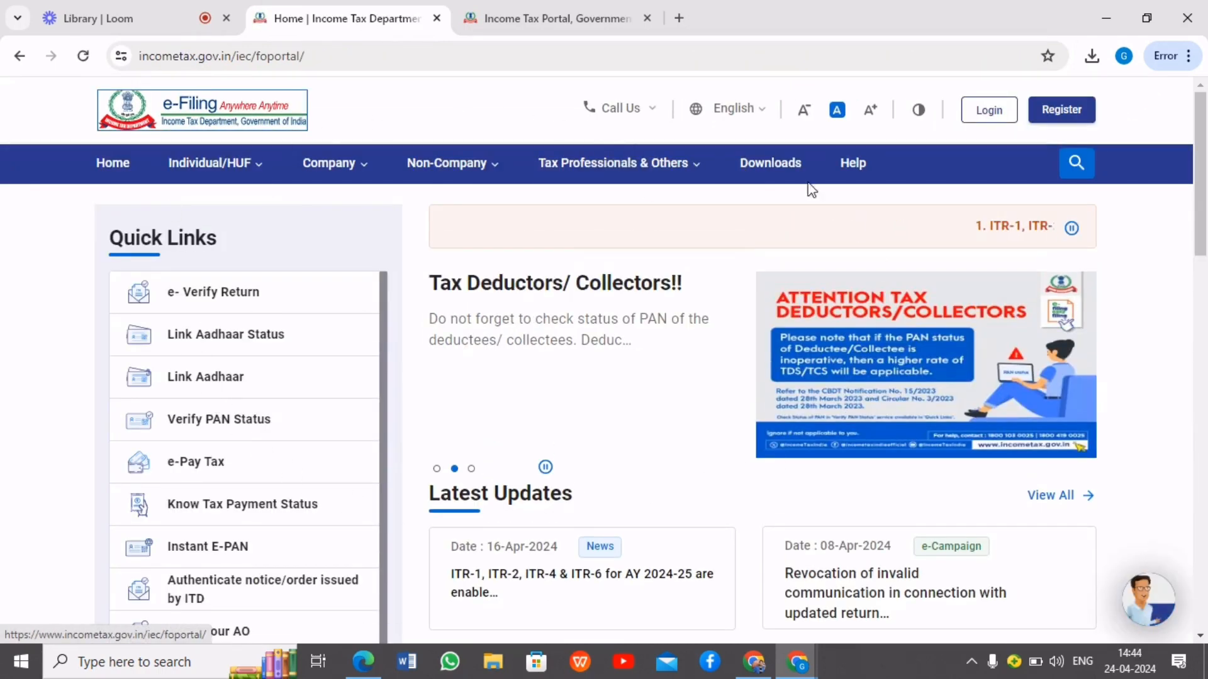
pyautogui.click(485, 180)
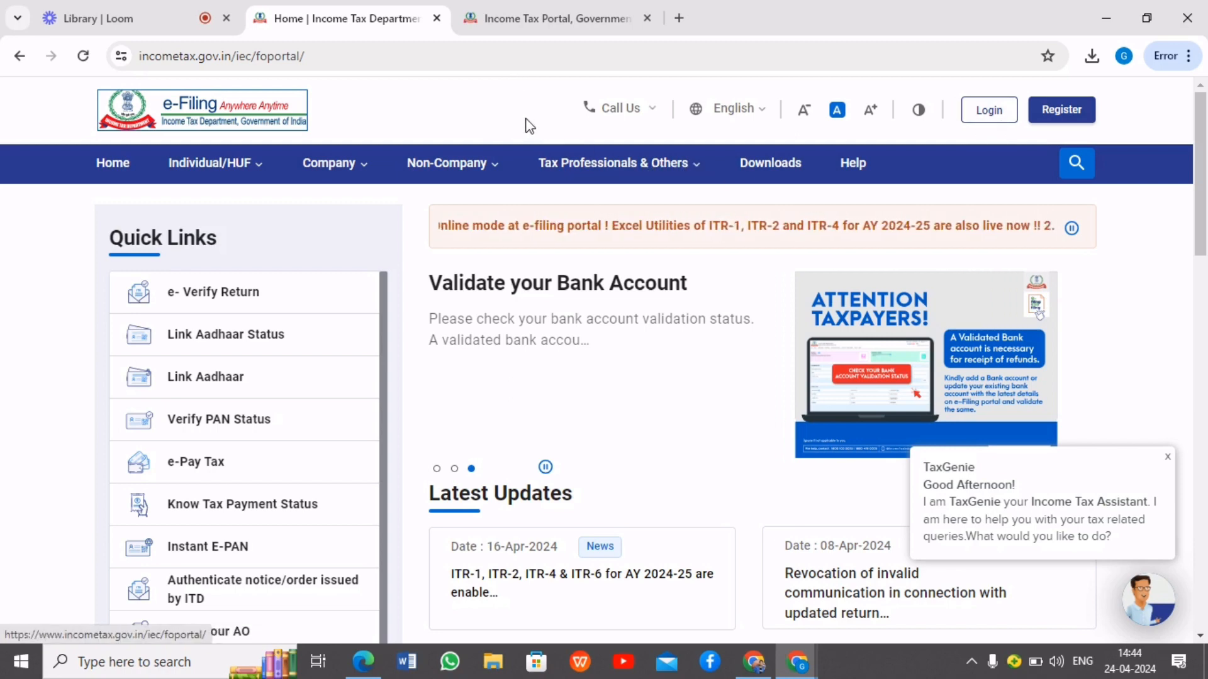
# Open the e-Filing registration page and examine the taxpayer registration form with its PAN field
pyautogui.click(1080, 113)
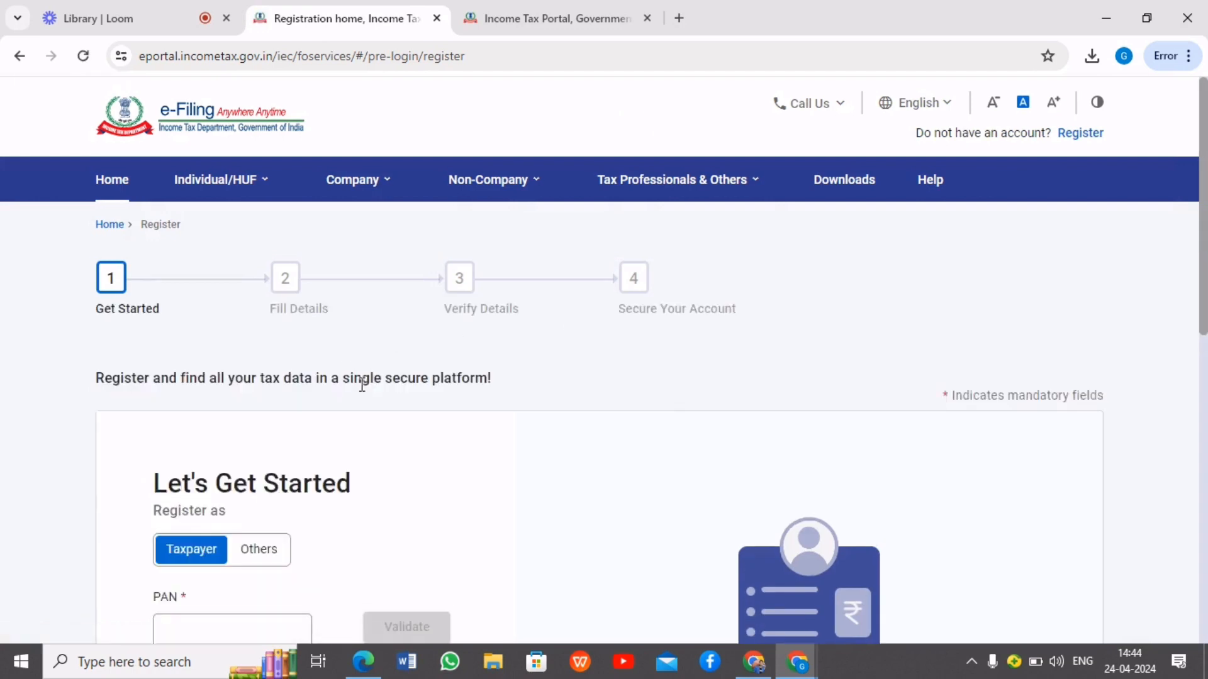
pyautogui.scroll(-3, 270, 441)
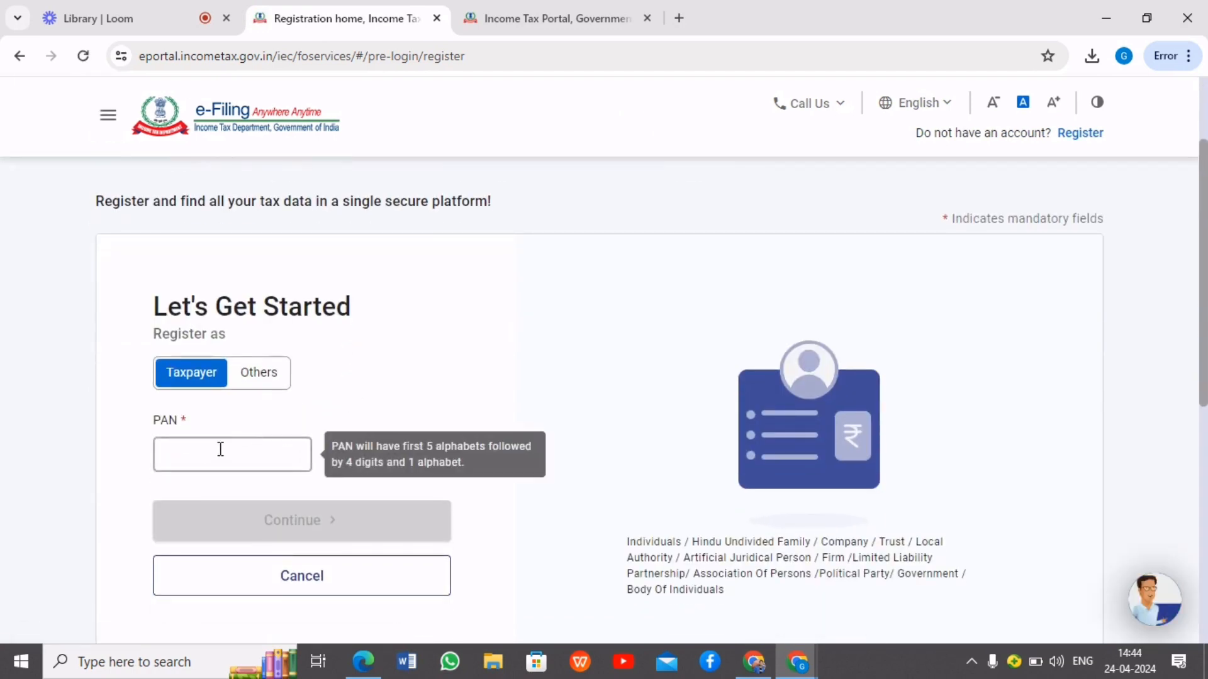
pyautogui.scroll(-2, 220, 448)
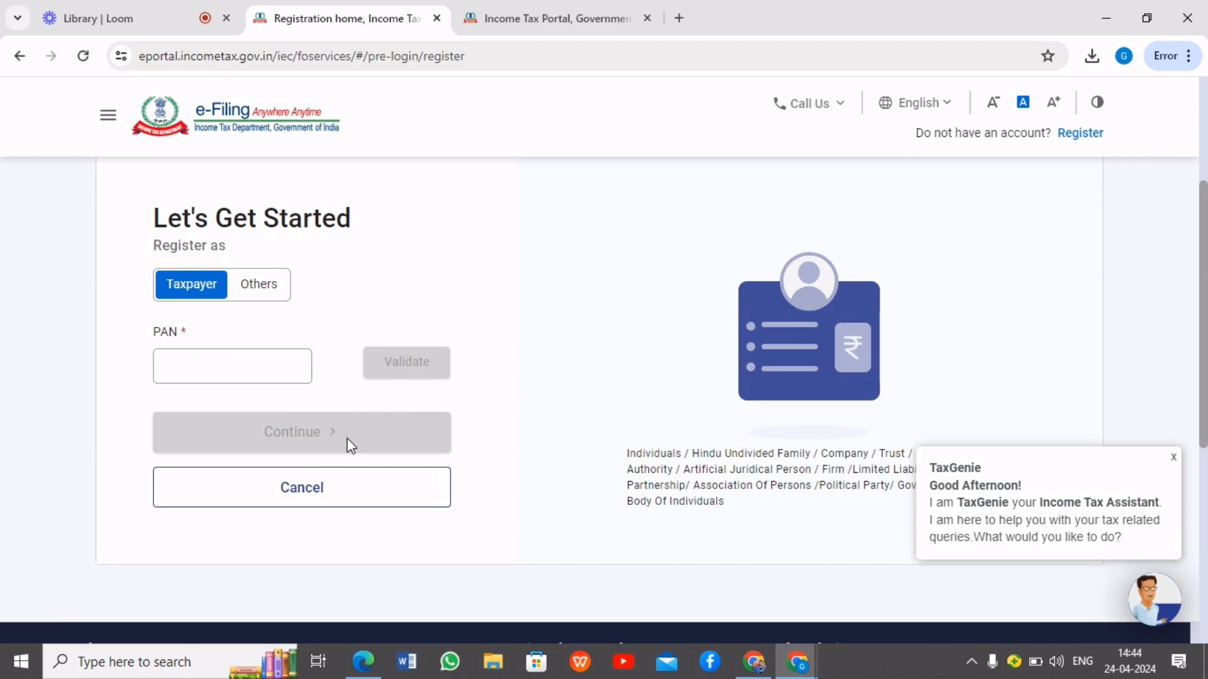
pyautogui.scroll(1, 395, 430)
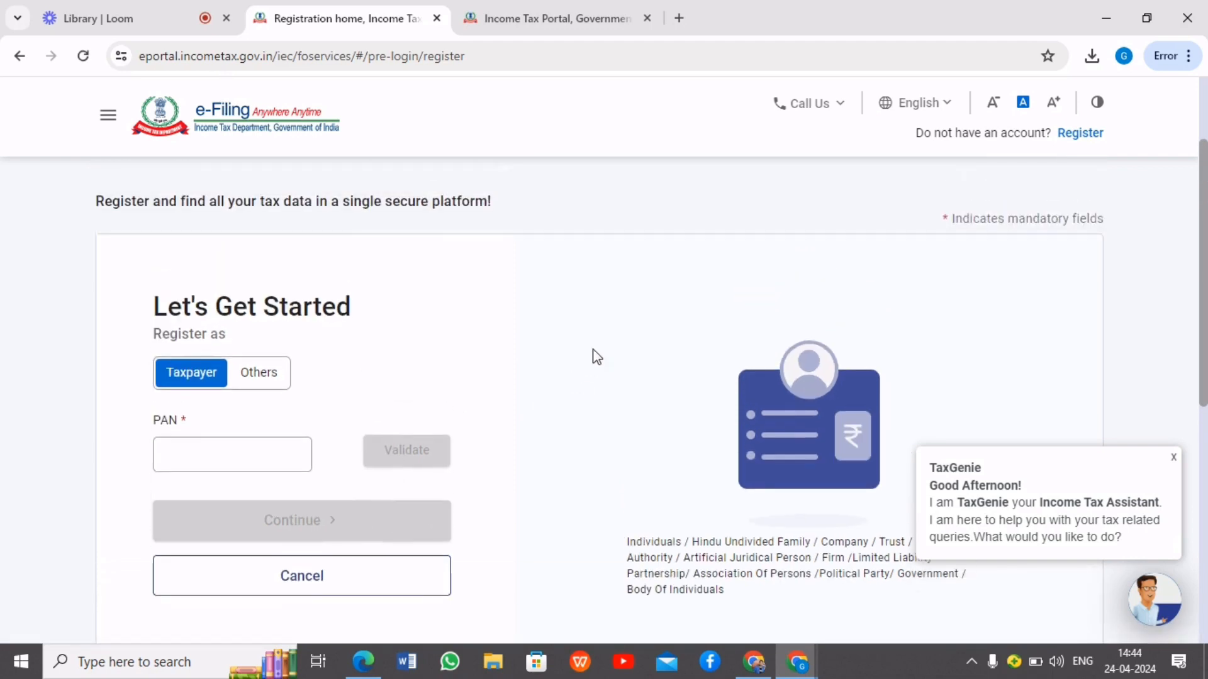
pyautogui.scroll(2, 751, 327)
pyautogui.scroll(-2, 548, 439)
pyautogui.click(227, 462)
pyautogui.scroll(3, 538, 478)
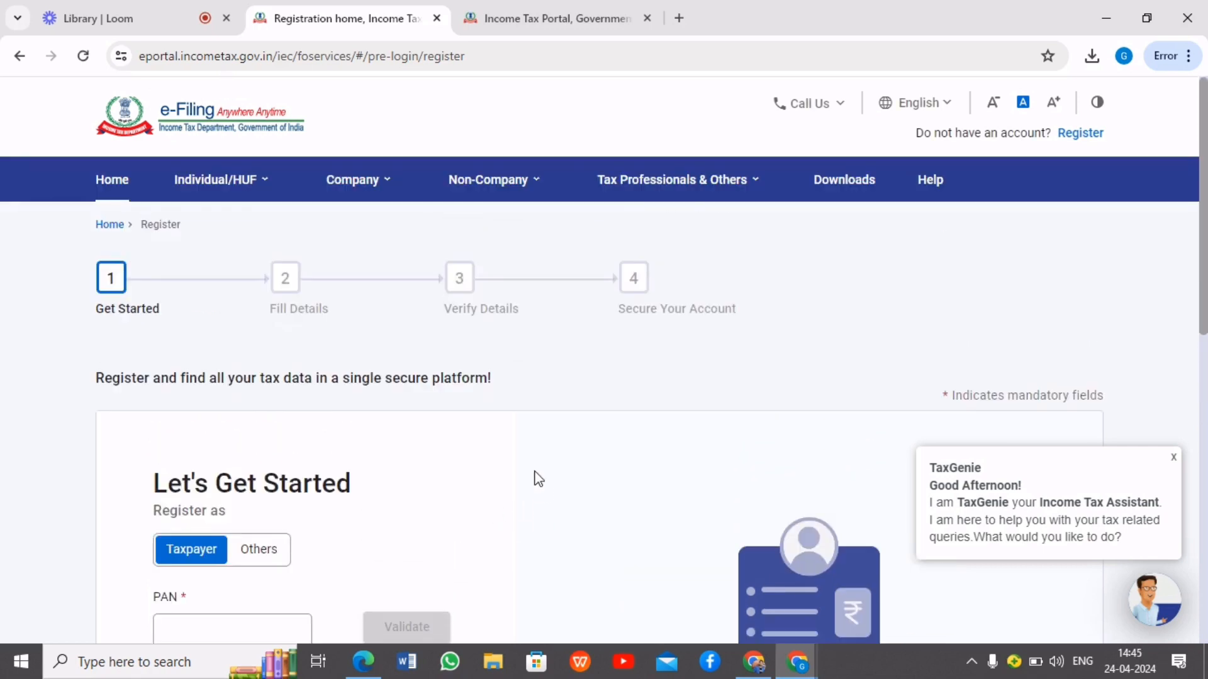
# Return to the e-Filing home page, open the login page and look over its User ID field and options
pyautogui.click(112, 181)
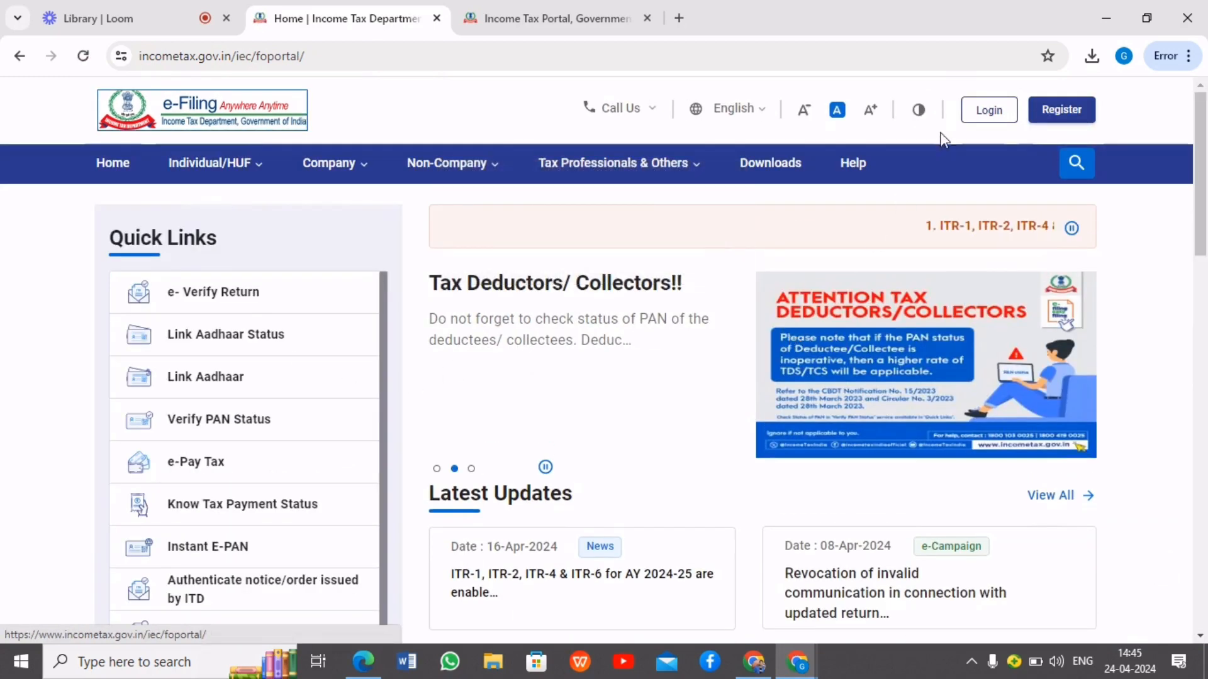
pyautogui.click(985, 124)
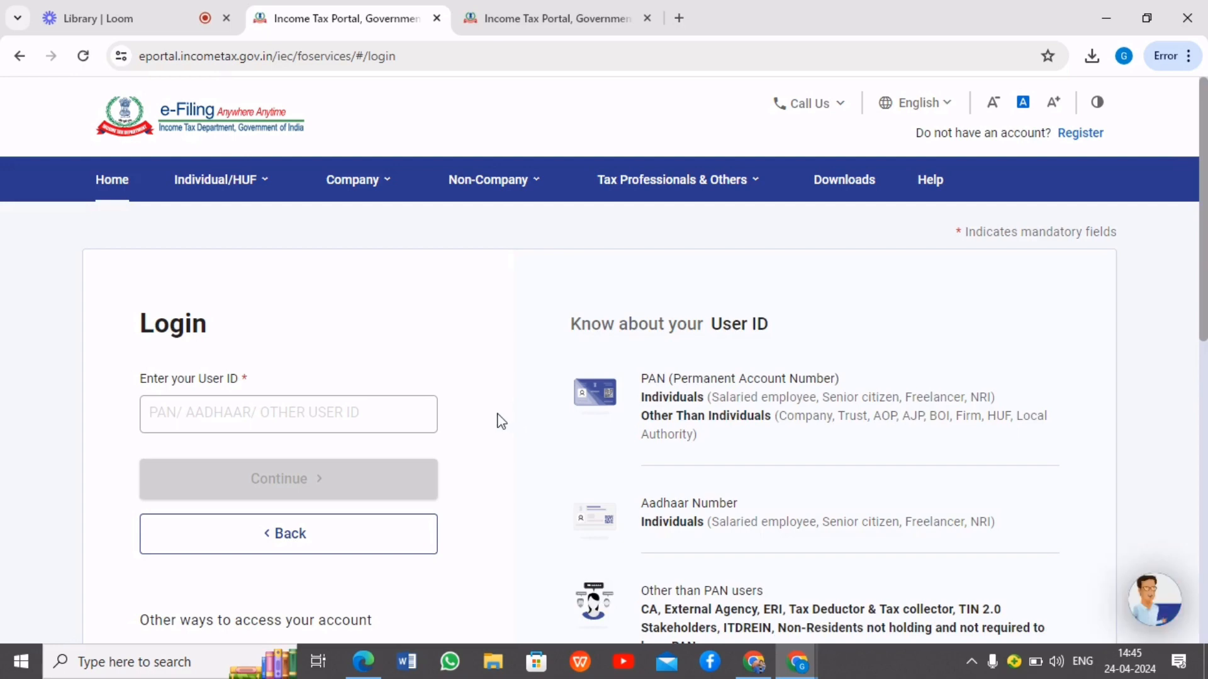
pyautogui.scroll(-1, 499, 421)
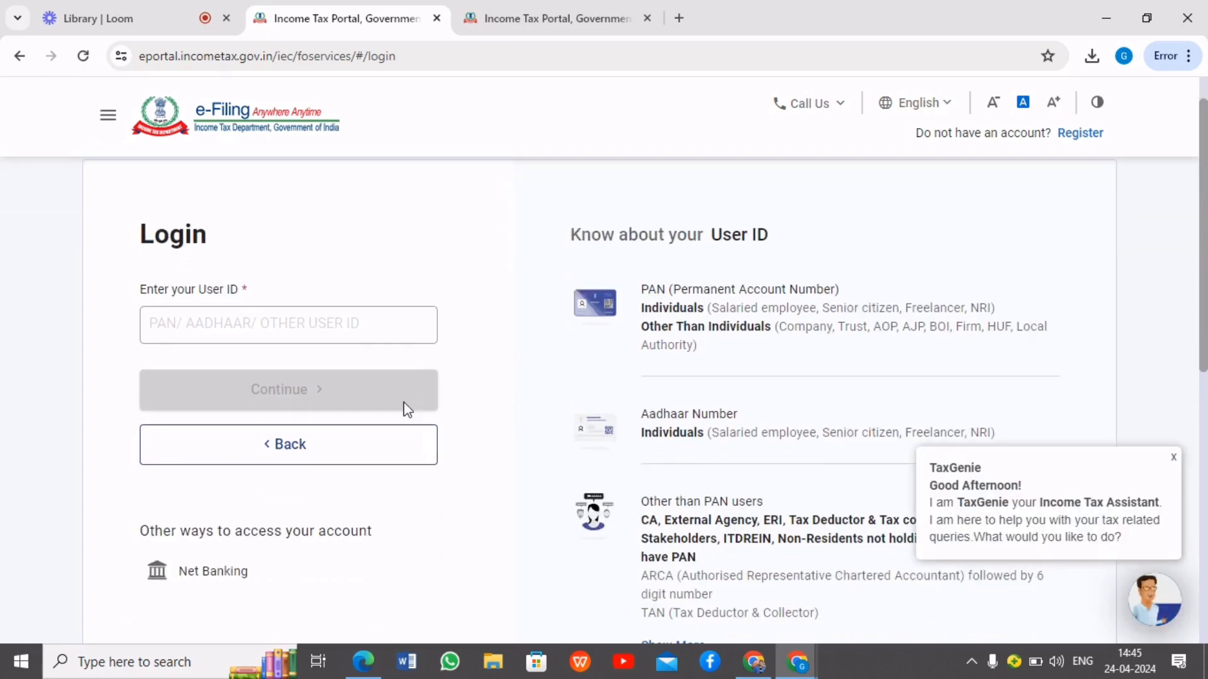
pyautogui.click(240, 328)
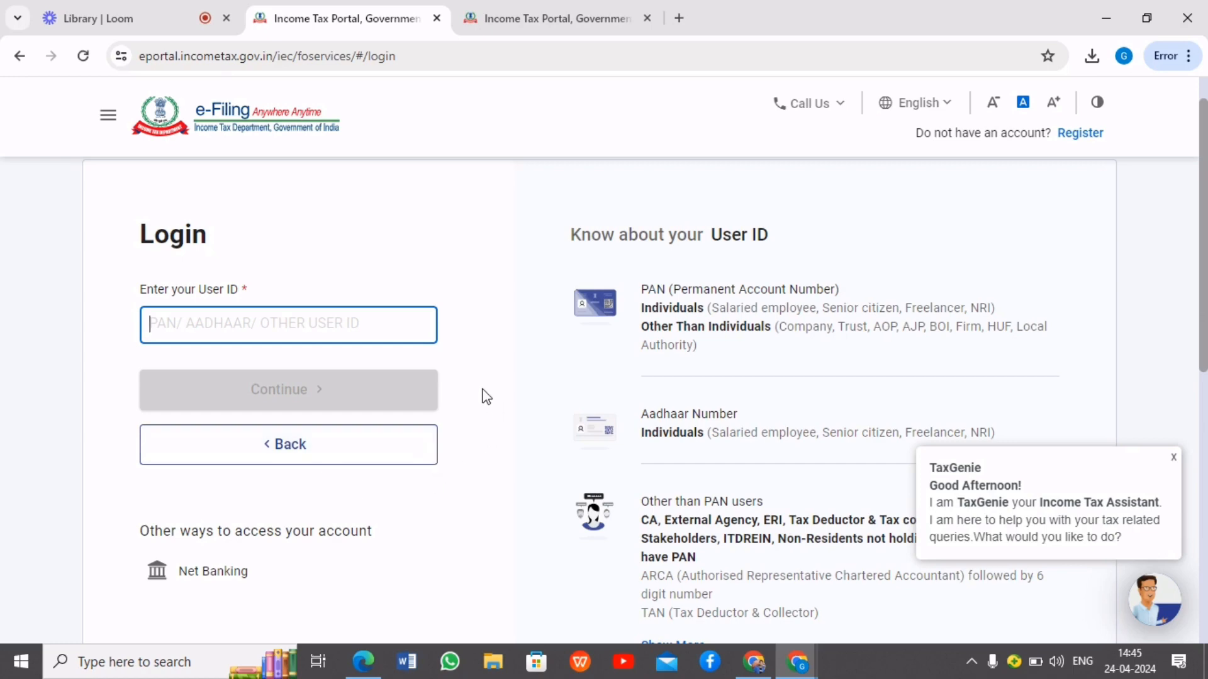
pyautogui.scroll(2, 483, 390)
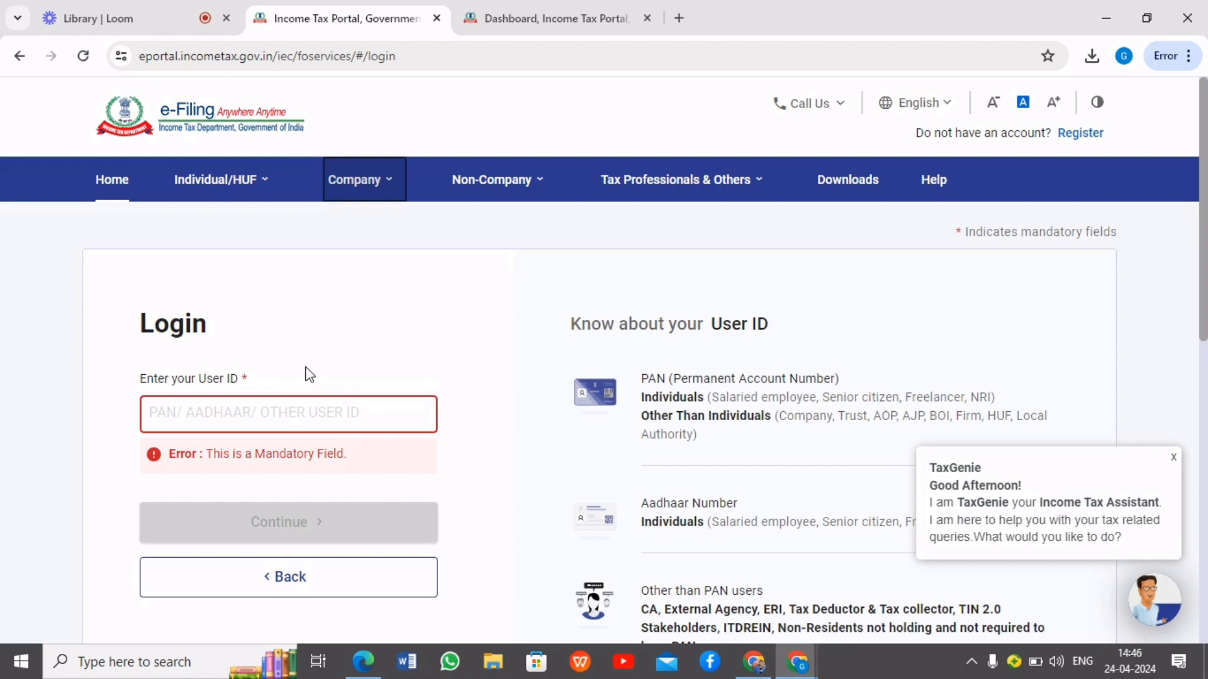
# Switch to the logged-in e-Filing dashboard and open the Form 26AS view, confirming the redirect to the TDS-CPC website
pyautogui.click(541, 10)
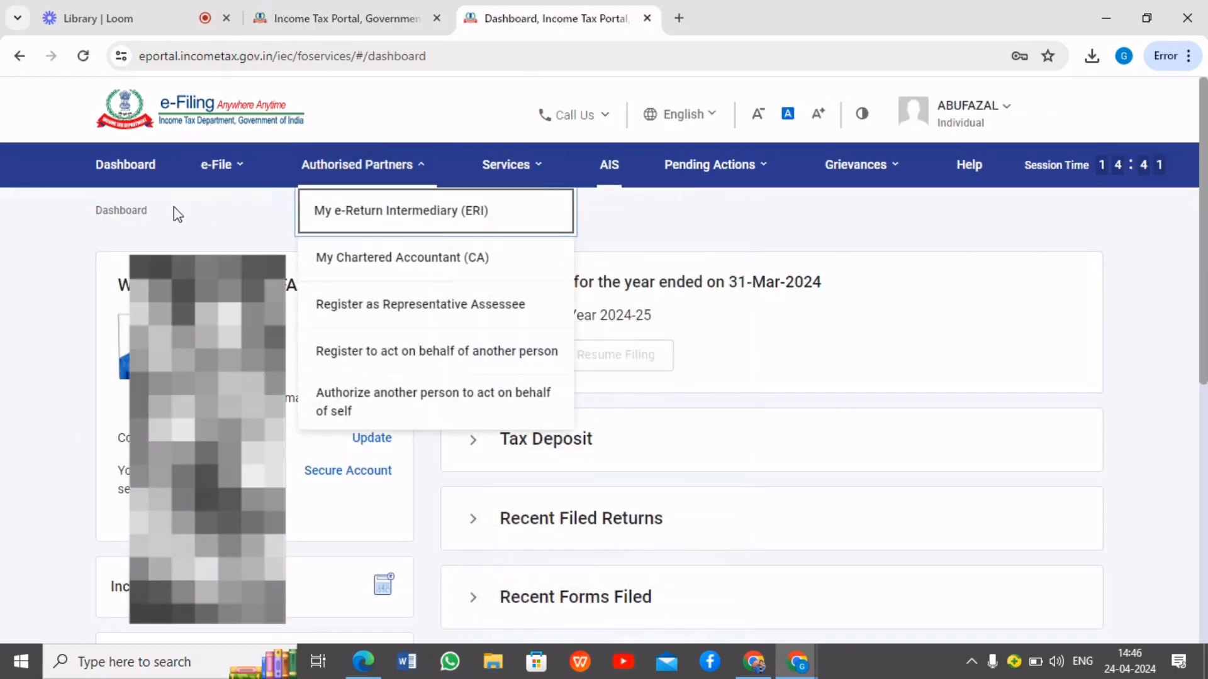
pyautogui.click(188, 210)
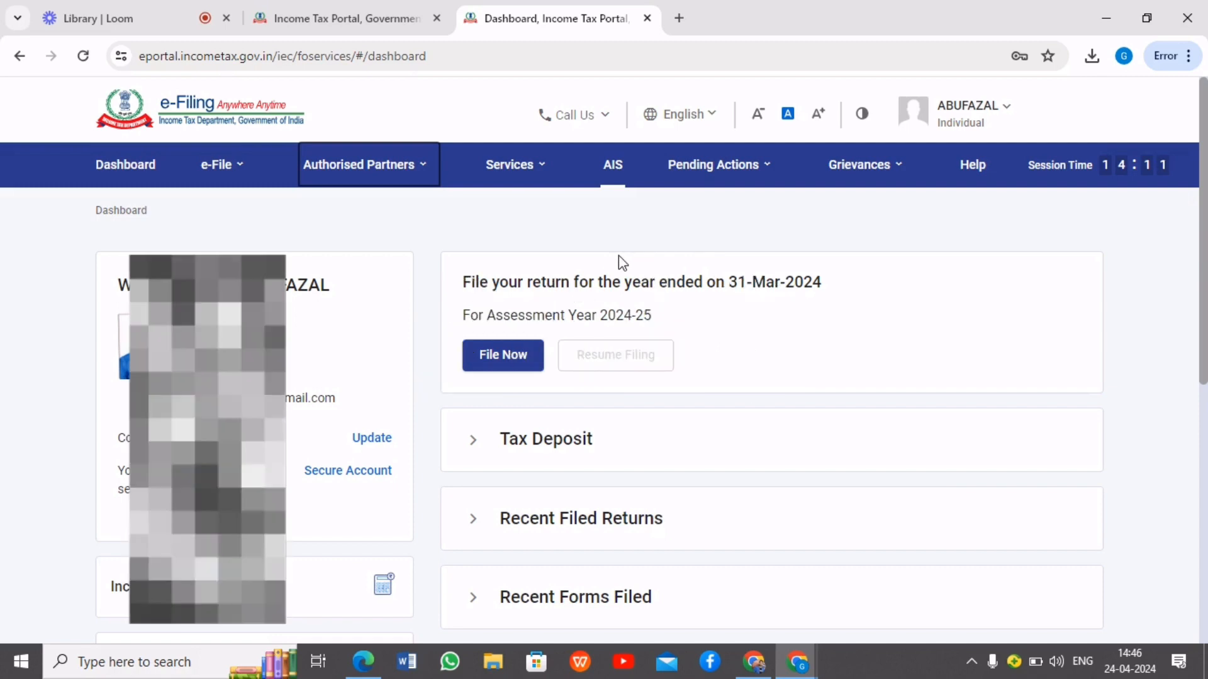
pyautogui.click(217, 166)
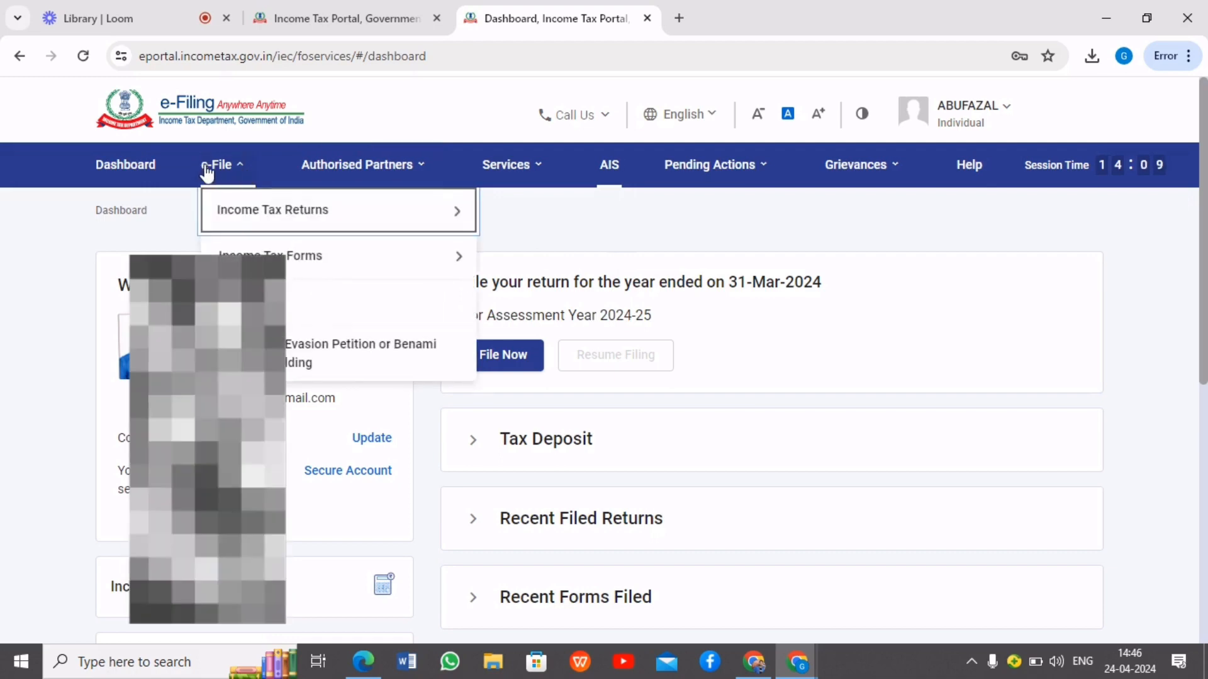
pyautogui.moveTo(239, 211)
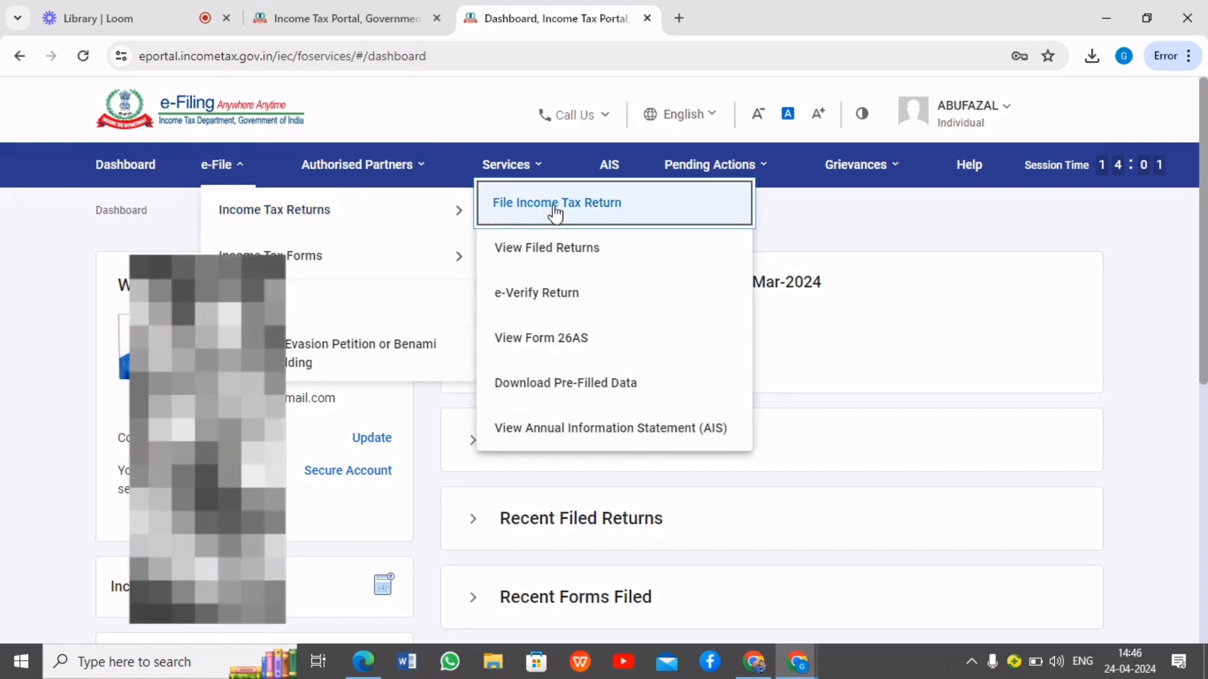
pyautogui.click(575, 337)
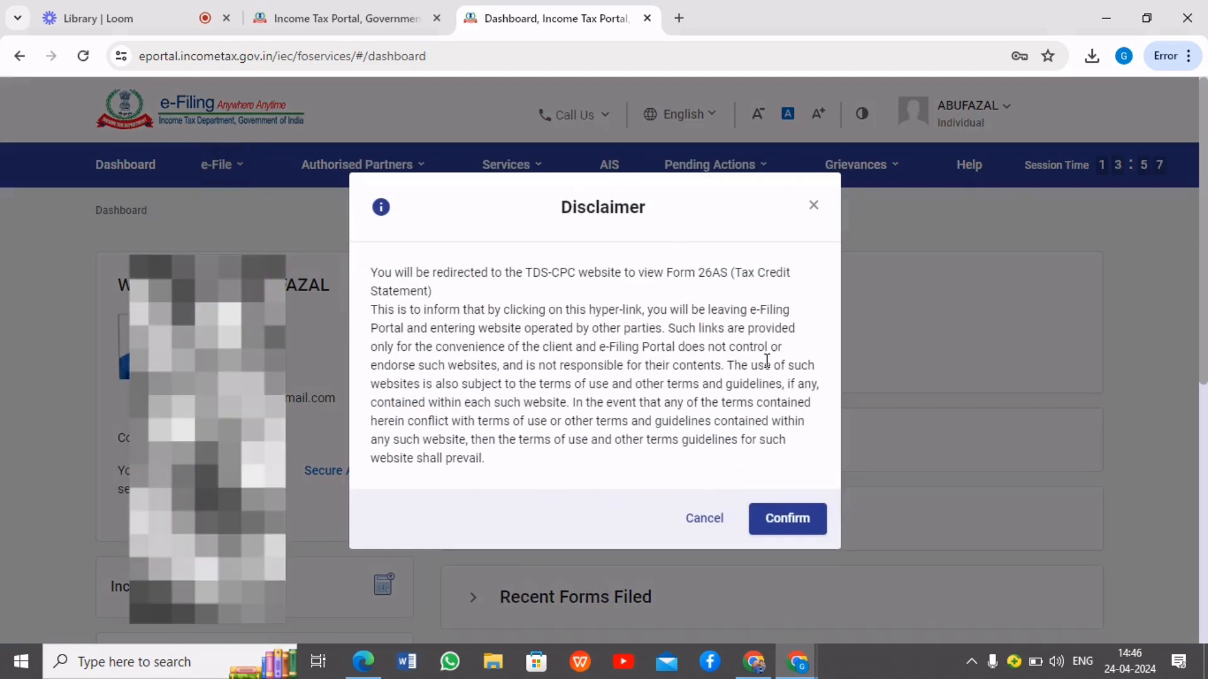
pyautogui.click(790, 521)
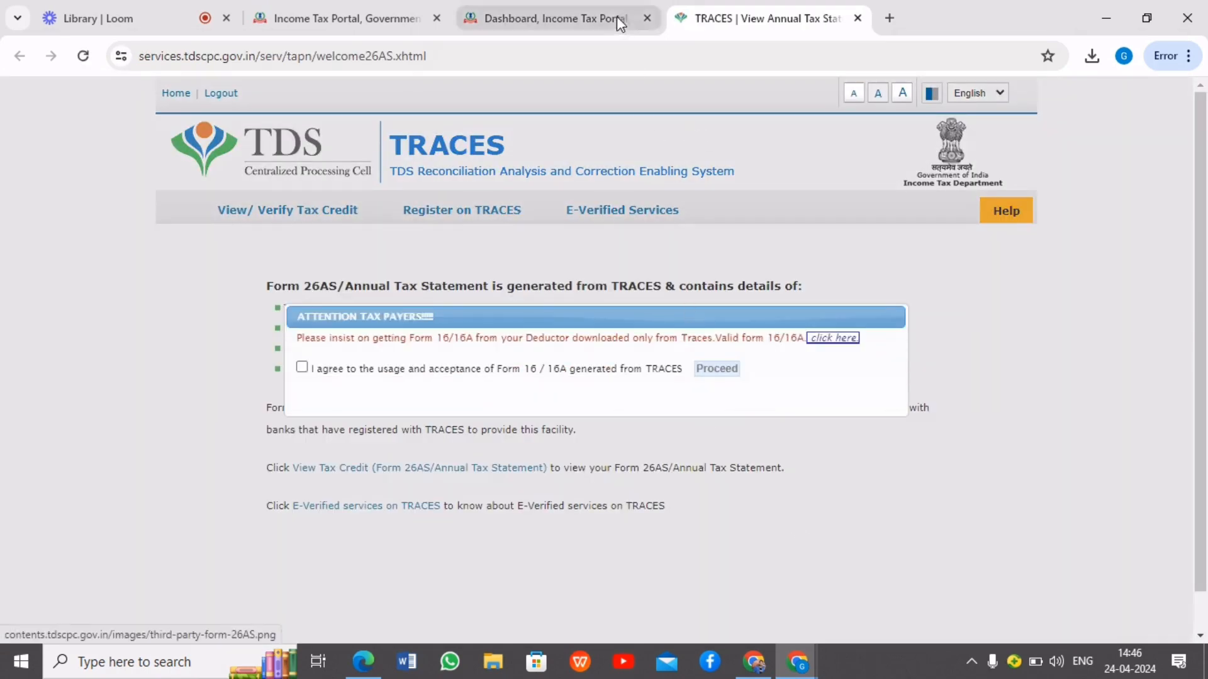
# Agree to the usage of Form 16/16A generated from TRACES and open View Tax Credit (Form 26AS/Annual Tax Statement)
pyautogui.click(302, 367)
pyautogui.click(727, 369)
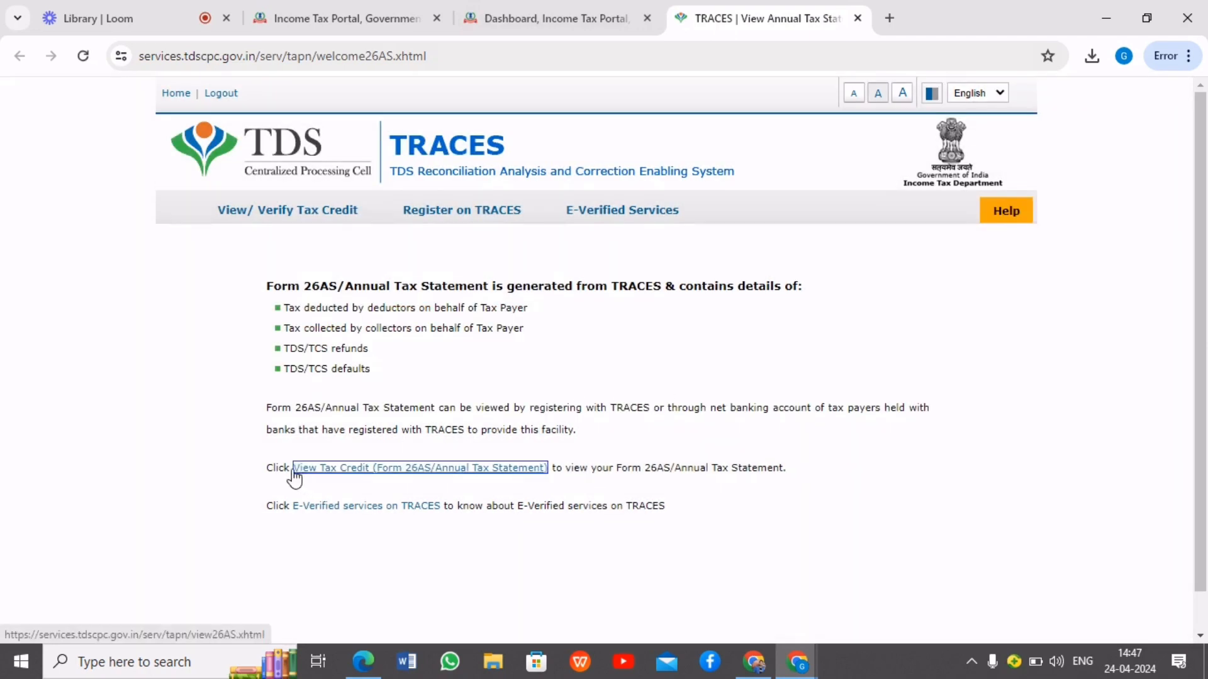
pyautogui.click(351, 472)
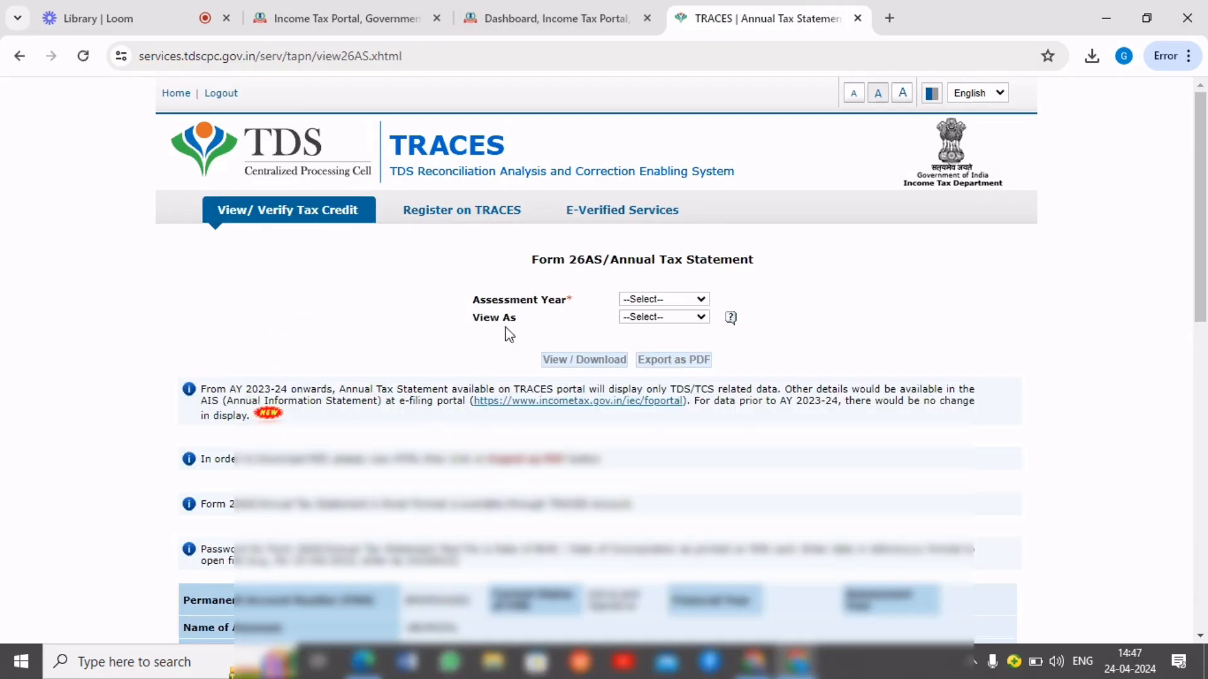
# View the Form 26AS annual tax statement for assessment year 2024-25 as HTML
pyautogui.click(675, 306)
pyautogui.click(653, 522)
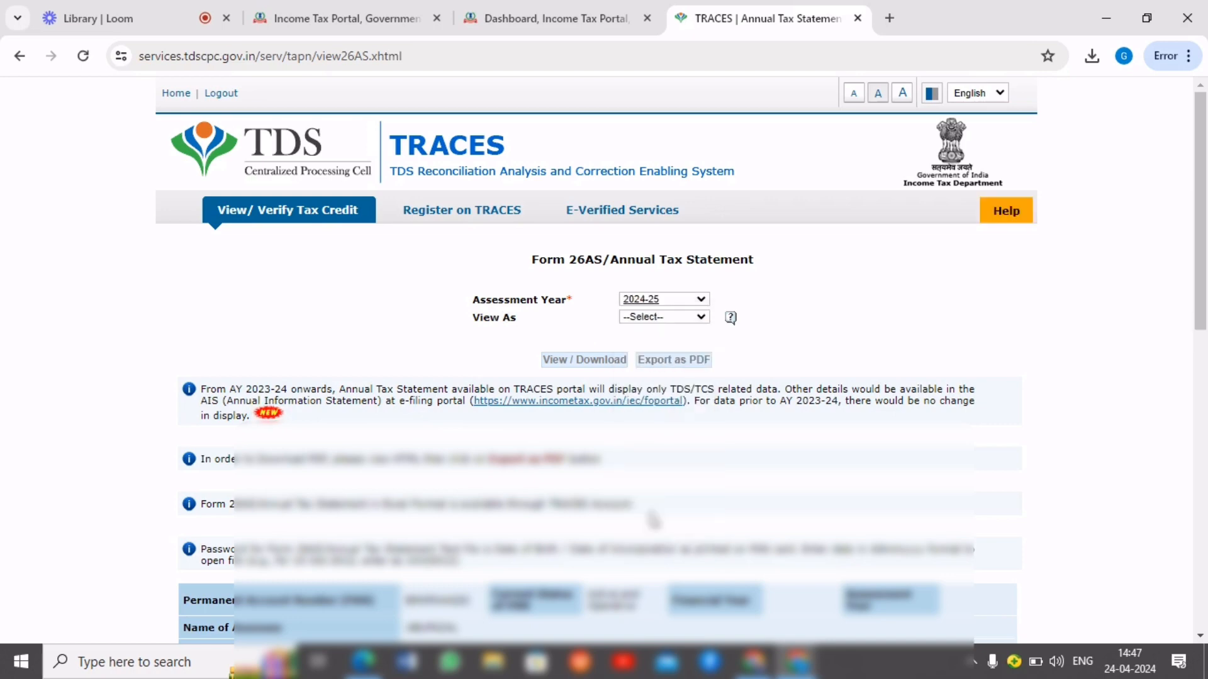
pyautogui.click(647, 317)
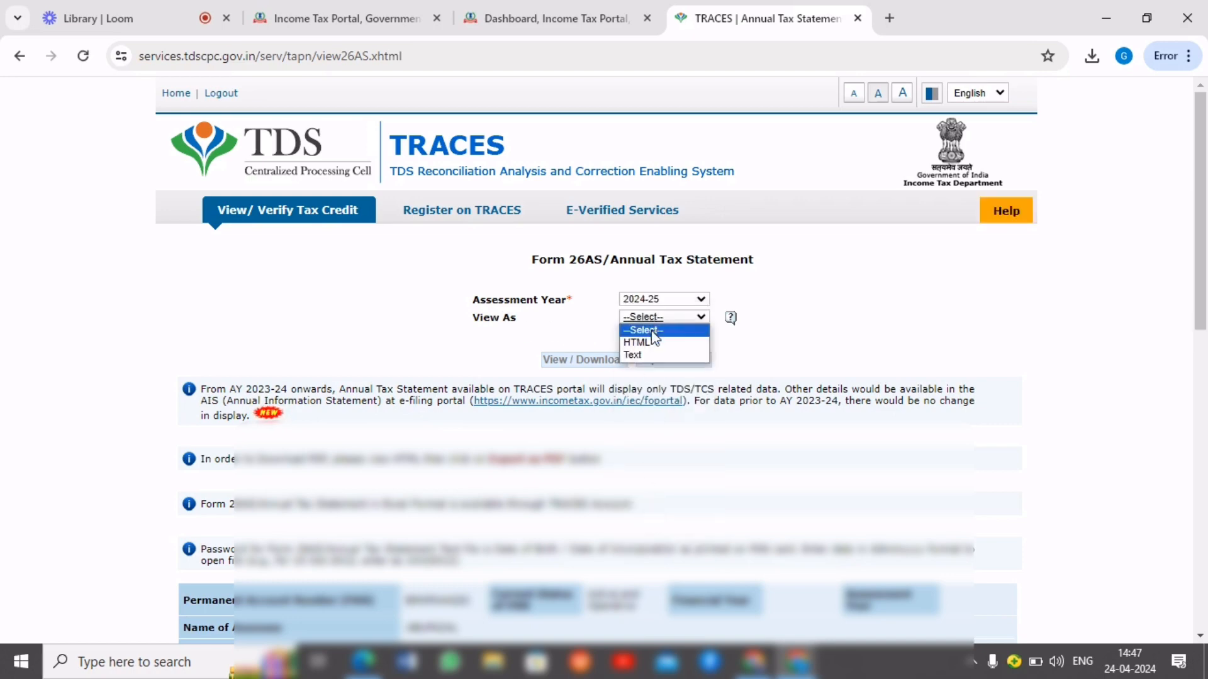
pyautogui.click(651, 340)
pyautogui.click(592, 356)
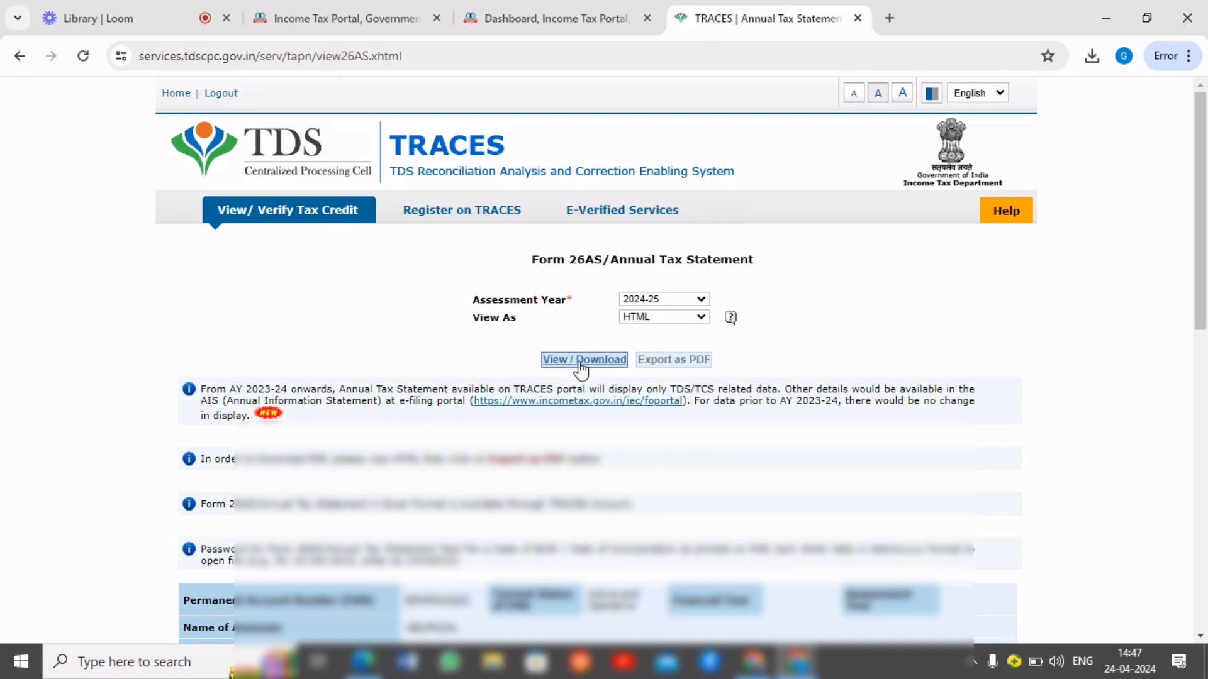
# Expand the deductor entries in Part I of the statement and examine the details of tax deducted at source
pyautogui.scroll(-3, 585, 390)
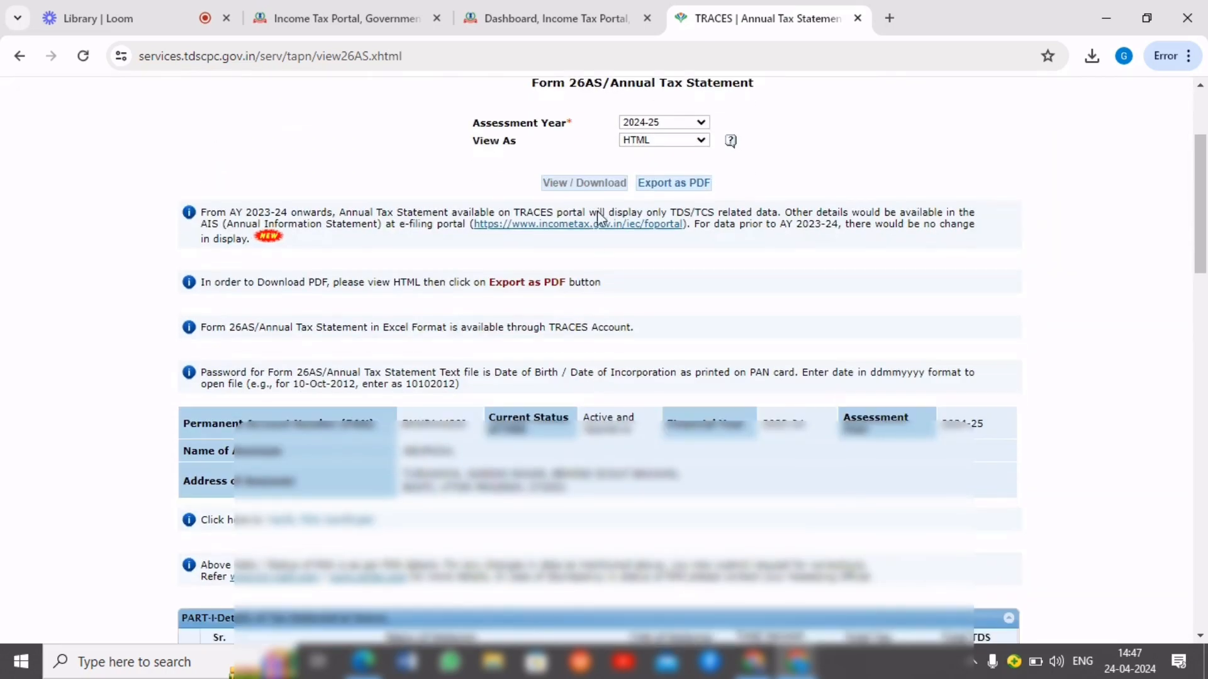
pyautogui.scroll(-5, 482, 207)
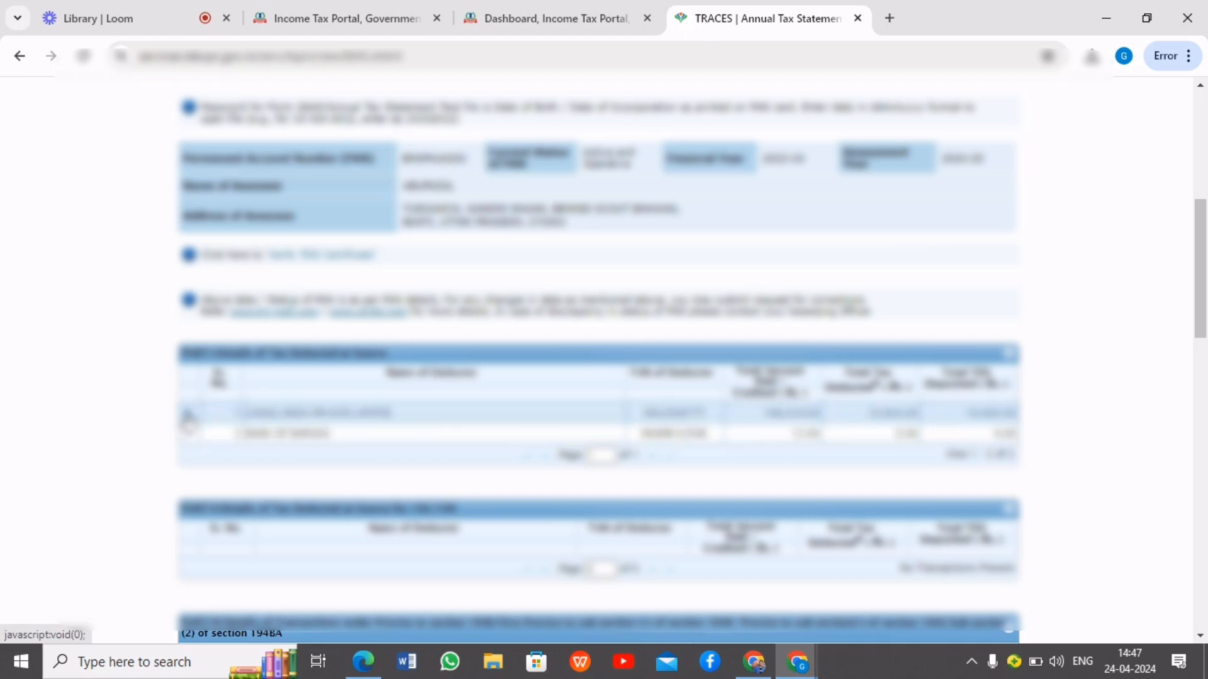
pyautogui.click(188, 417)
pyautogui.scroll(-3, 348, 383)
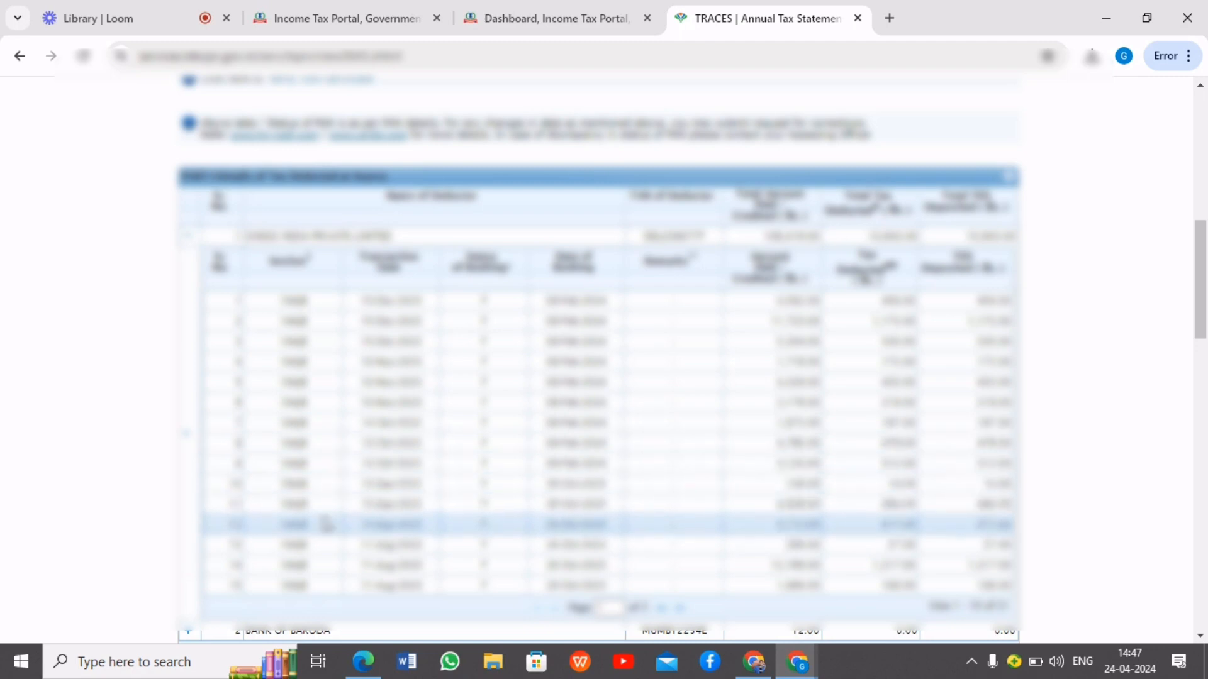
pyautogui.scroll(-1, 327, 524)
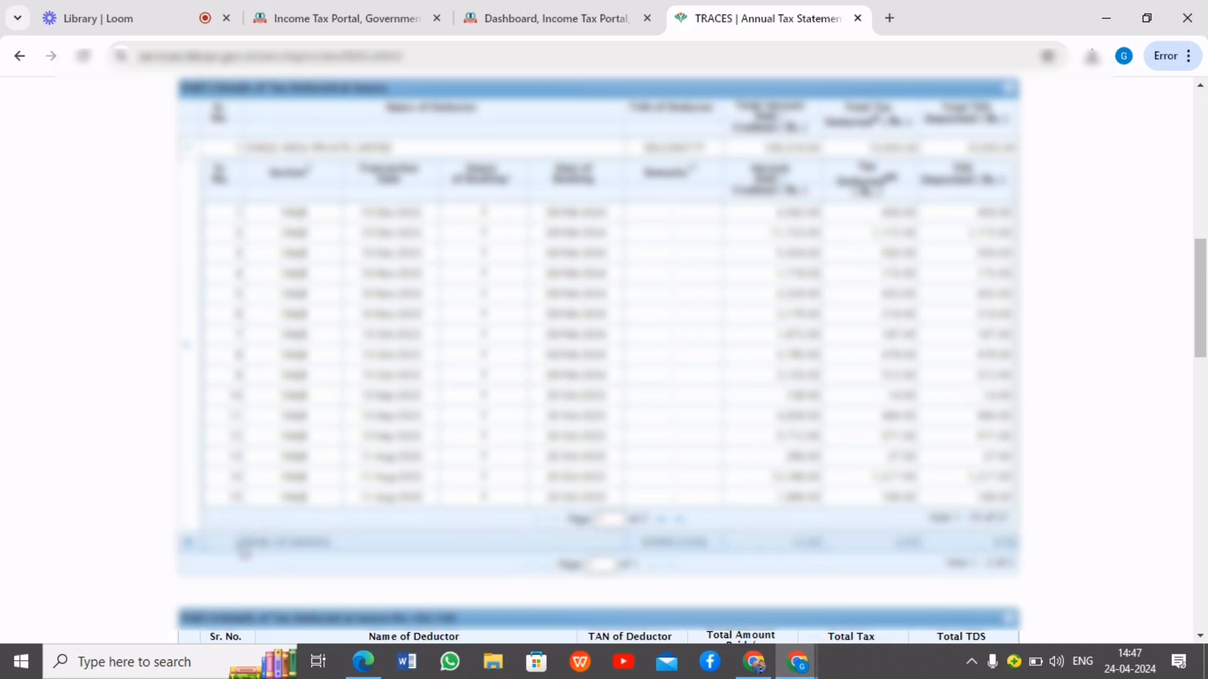
pyautogui.scroll(-3, 343, 534)
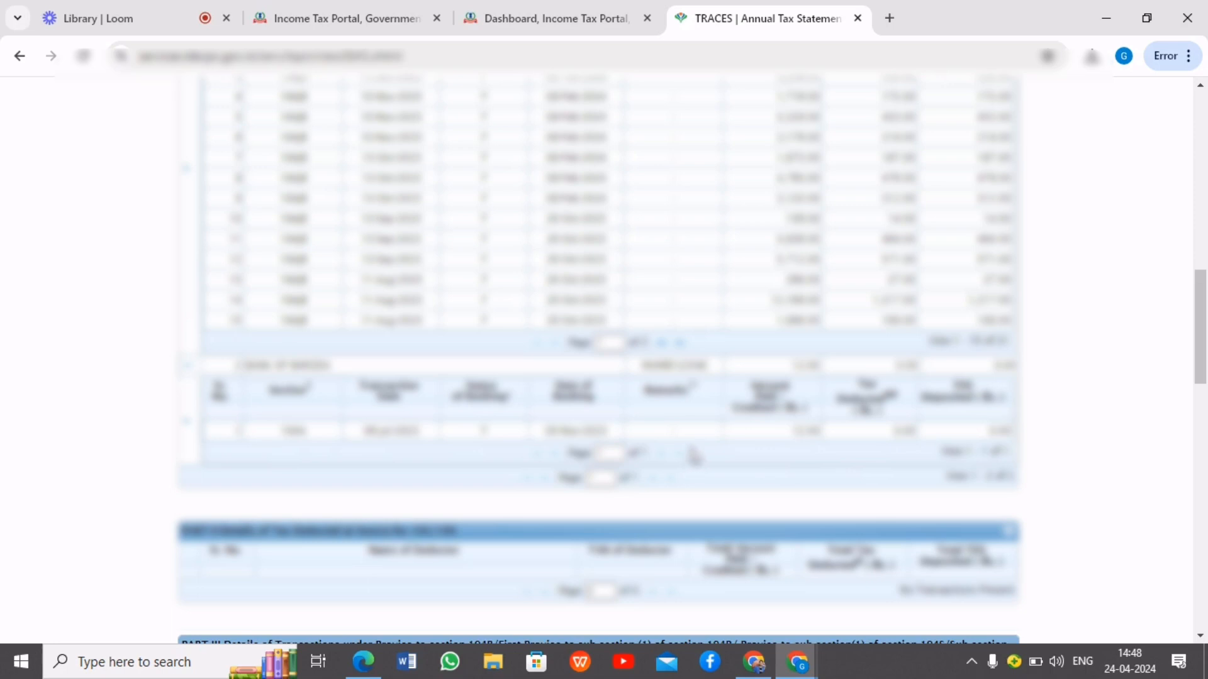
pyautogui.scroll(8, 698, 472)
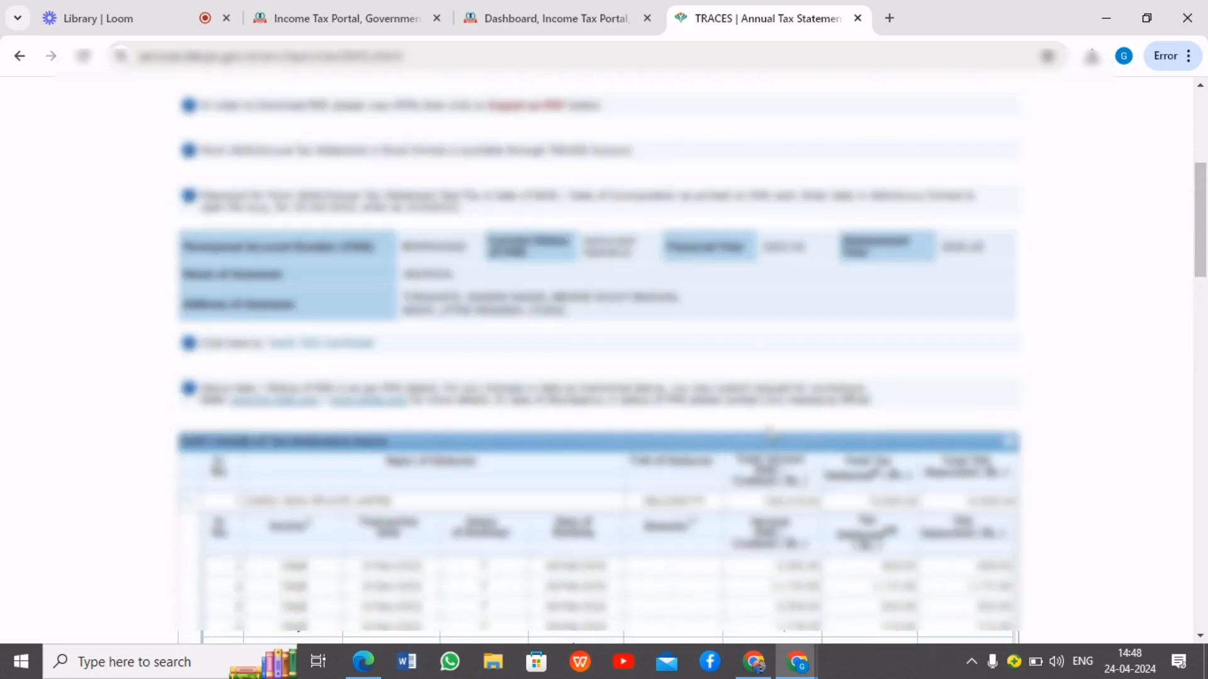
# Return to the e-Filing dashboard, proceed to the Compliance Portal and open its Annual Information Statement (AIS) page
pyautogui.click(606, 9)
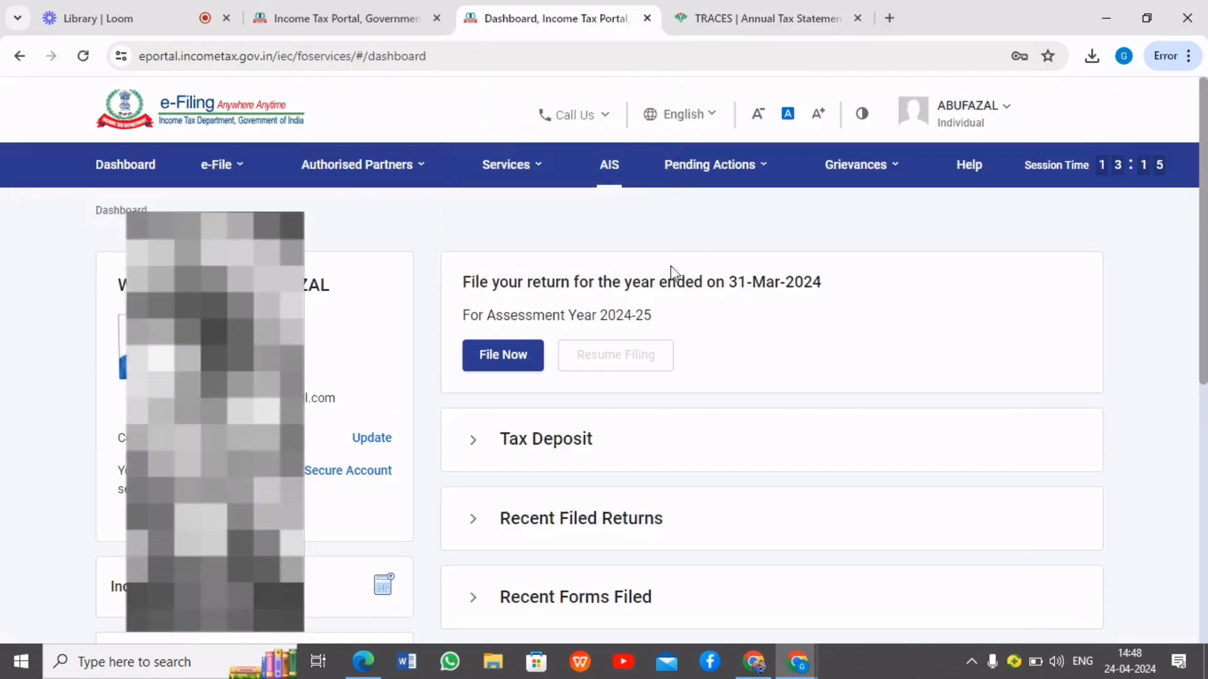
pyautogui.click(611, 168)
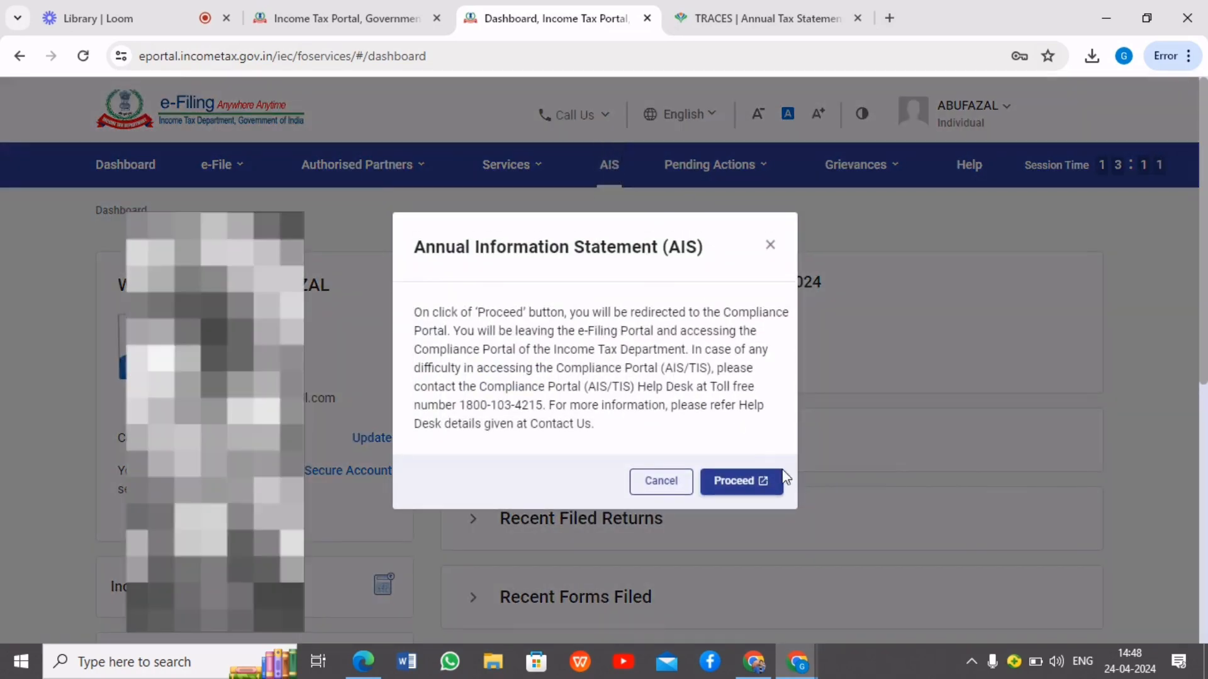
pyautogui.click(755, 484)
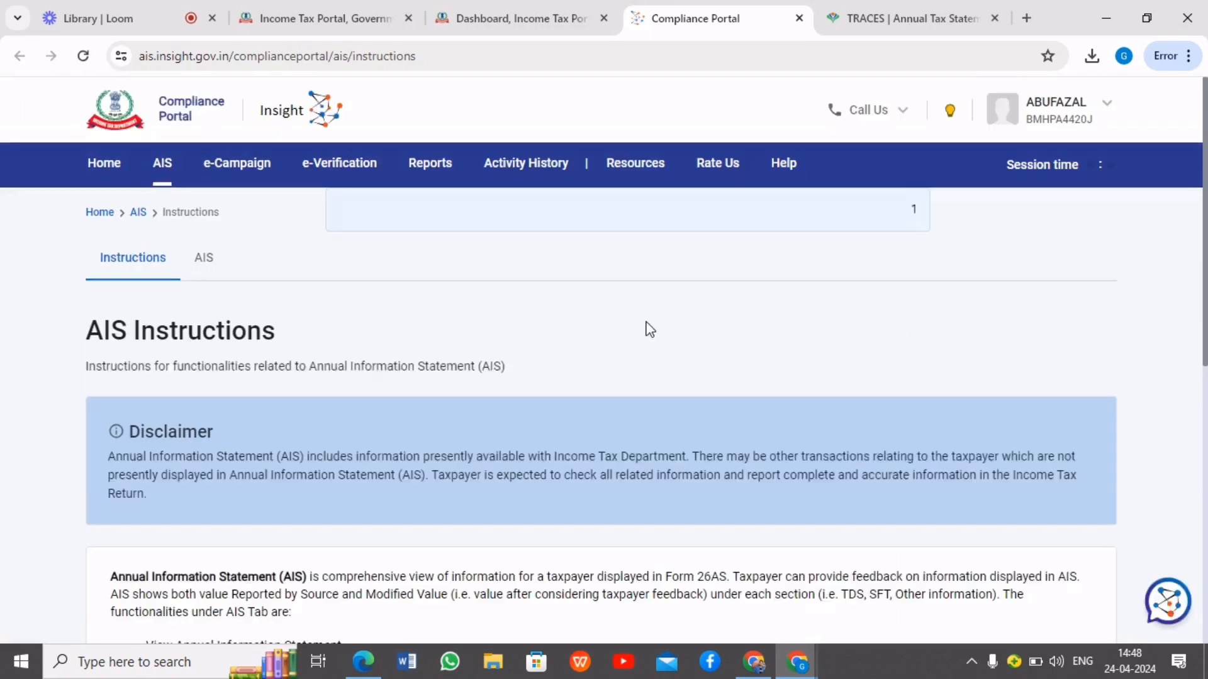
pyautogui.click(206, 268)
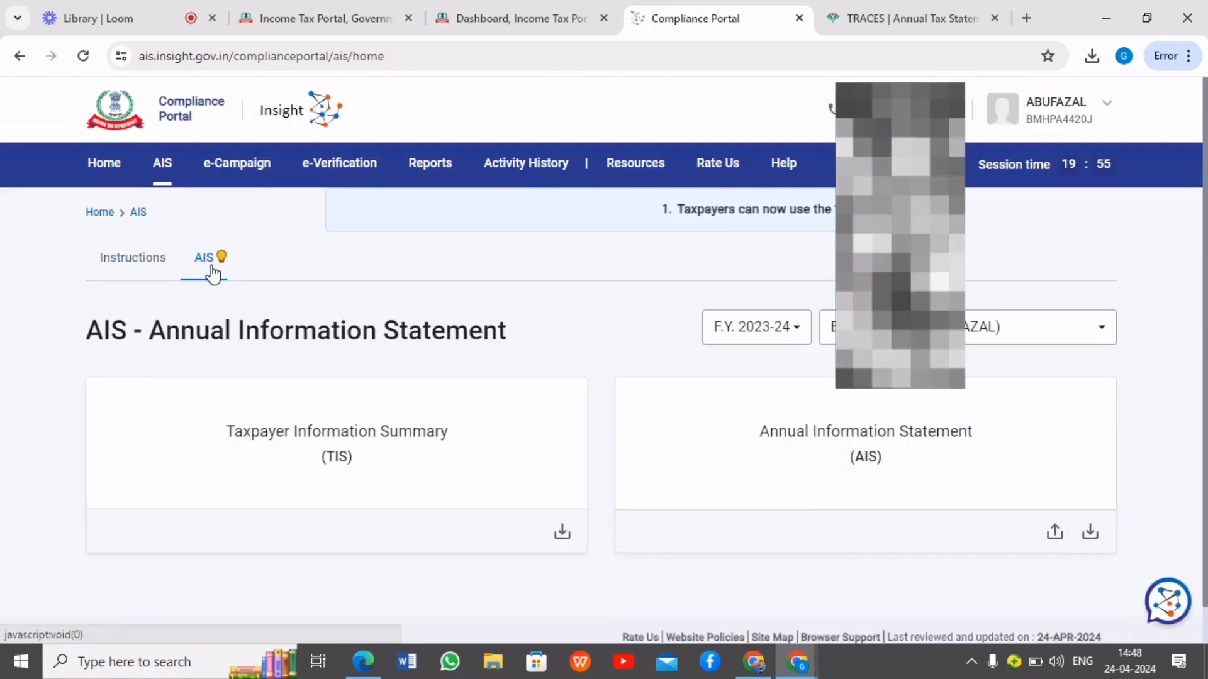
pyautogui.scroll(-1, 717, 386)
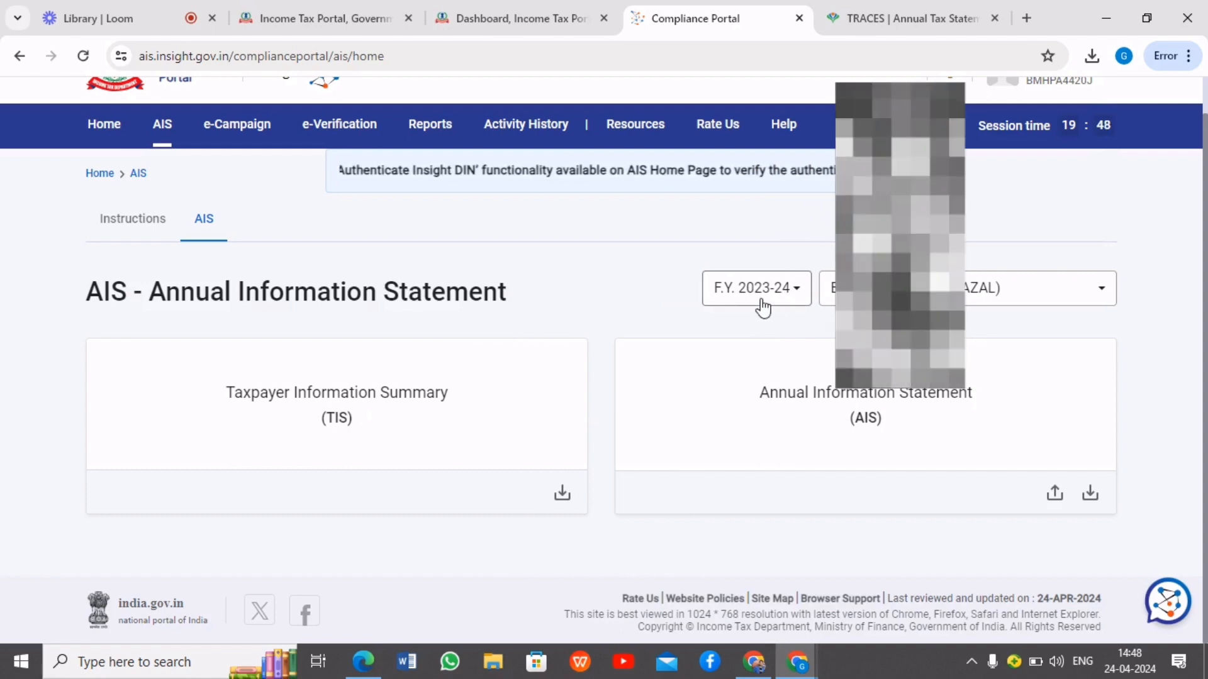
# Open the Annual Information Statement for F.Y. 2023-24 and examine the TDS/TCS information in Part B
pyautogui.click(817, 397)
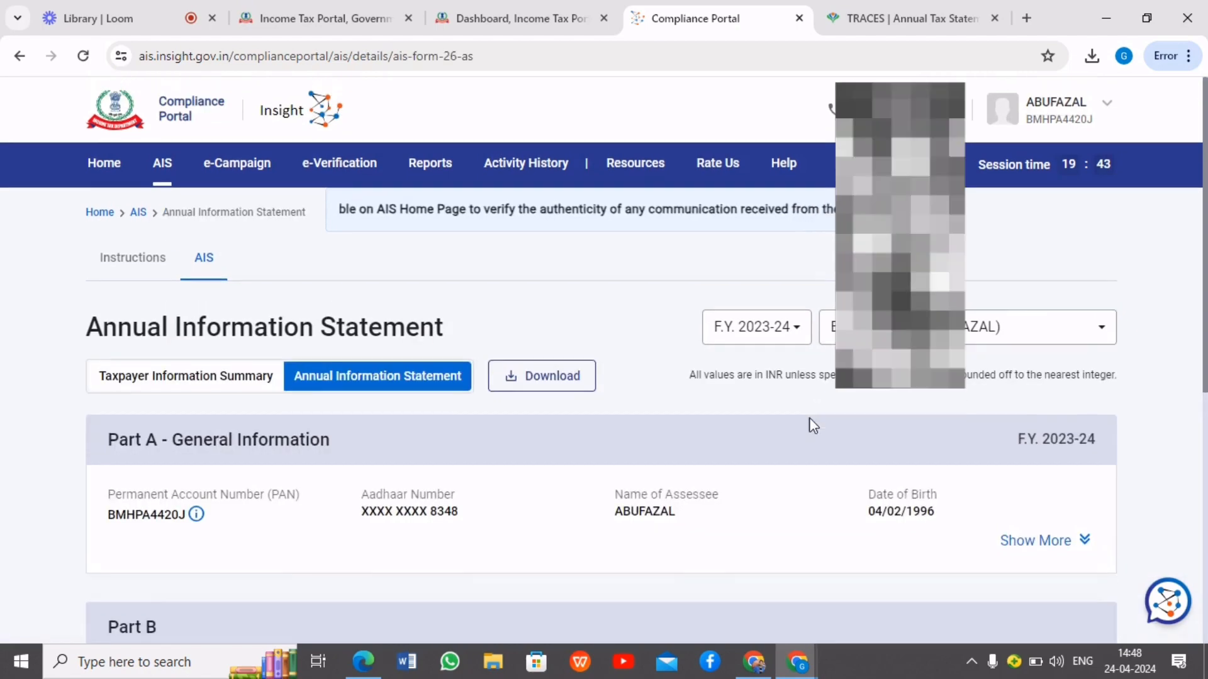
pyautogui.scroll(-4, 801, 438)
pyautogui.scroll(-3, 829, 306)
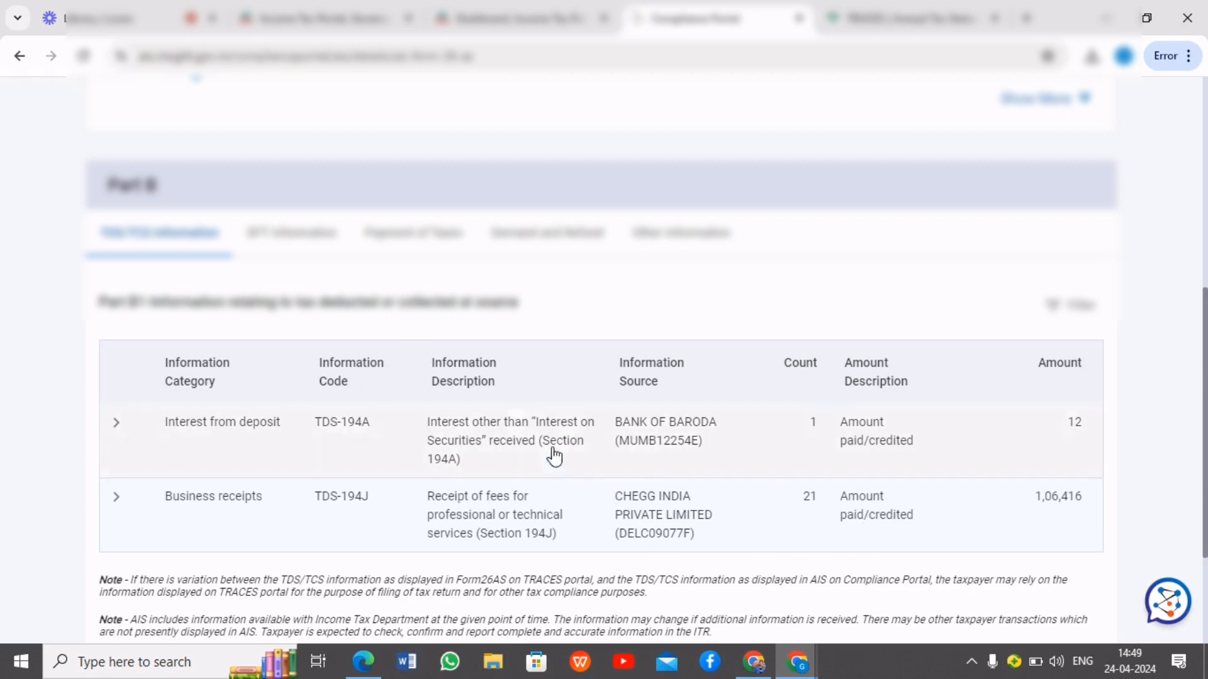
# Review the SFT Information, Payment of Taxes, Demand and Refund, and Other Information sections in Part B of the statement
pyautogui.click(313, 235)
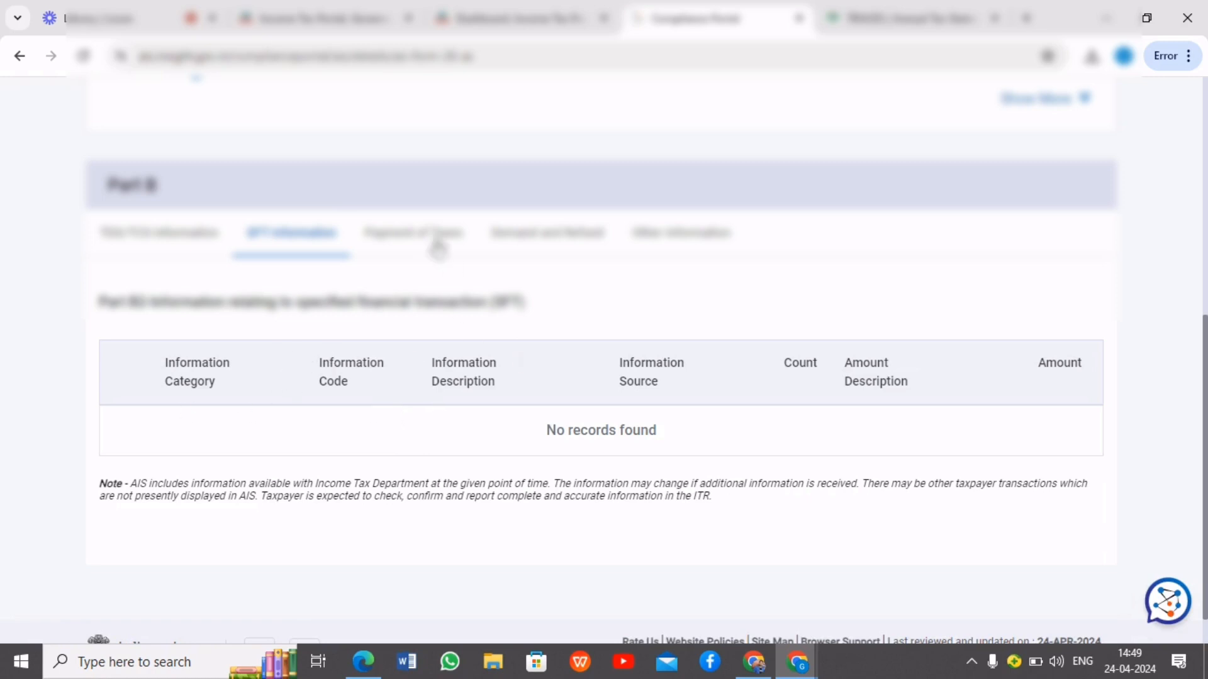
pyautogui.click(427, 247)
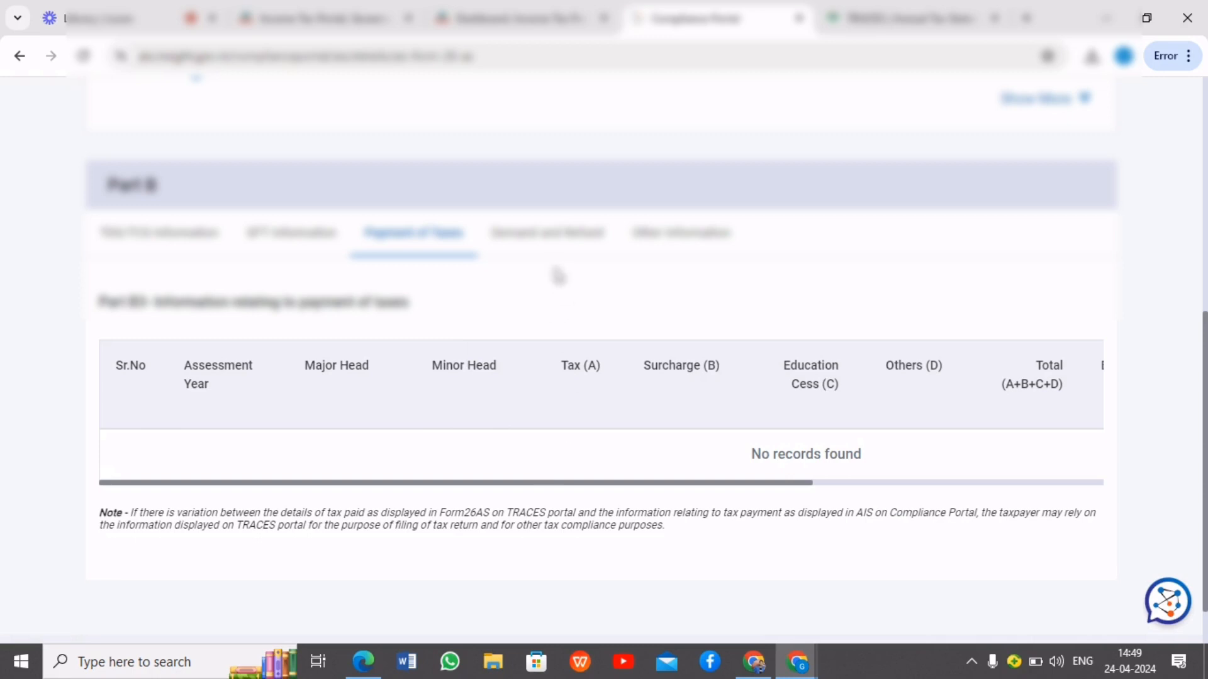
pyautogui.click(548, 239)
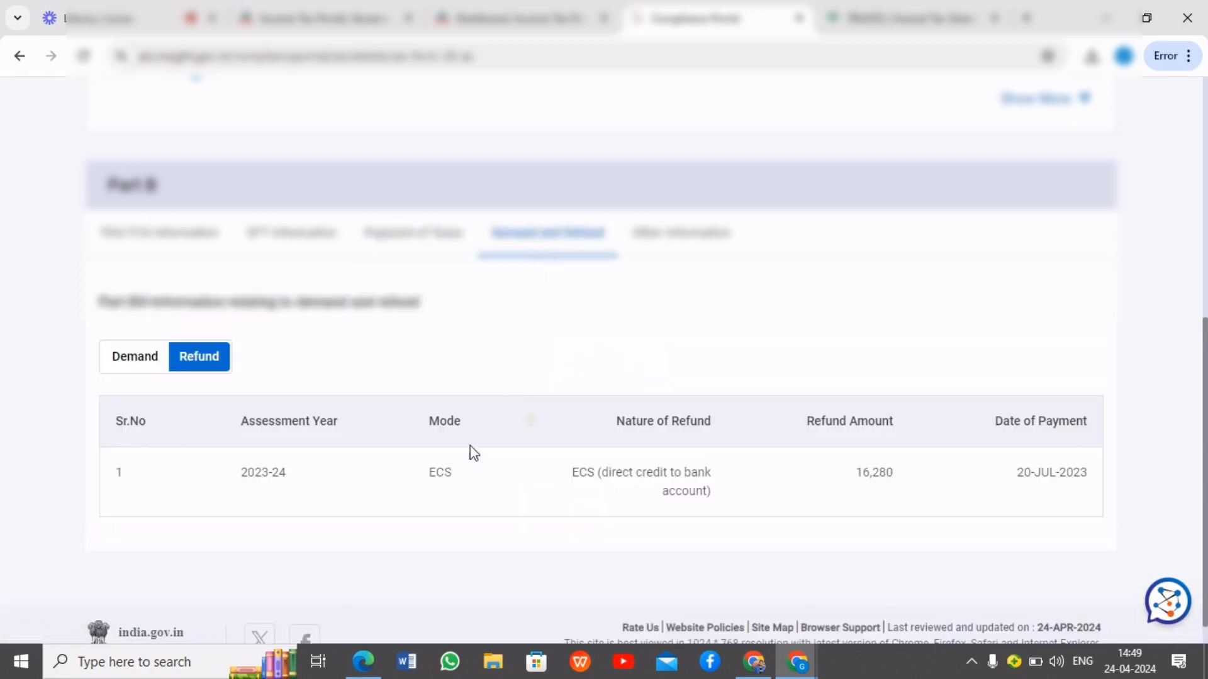
pyautogui.moveTo(910, 488); pyautogui.dragTo(855, 478)
pyautogui.click(959, 533)
pyautogui.click(671, 249)
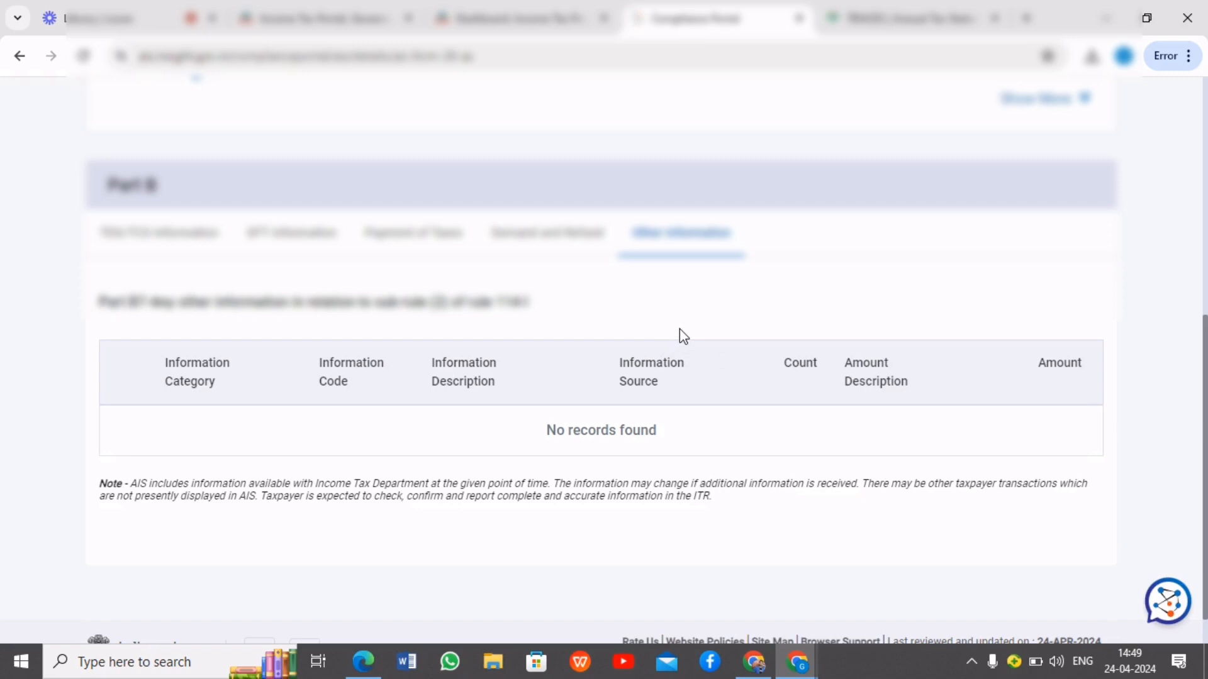
# Return to the e-Filing dashboard and open the File Income Tax Return page
pyautogui.click(532, 20)
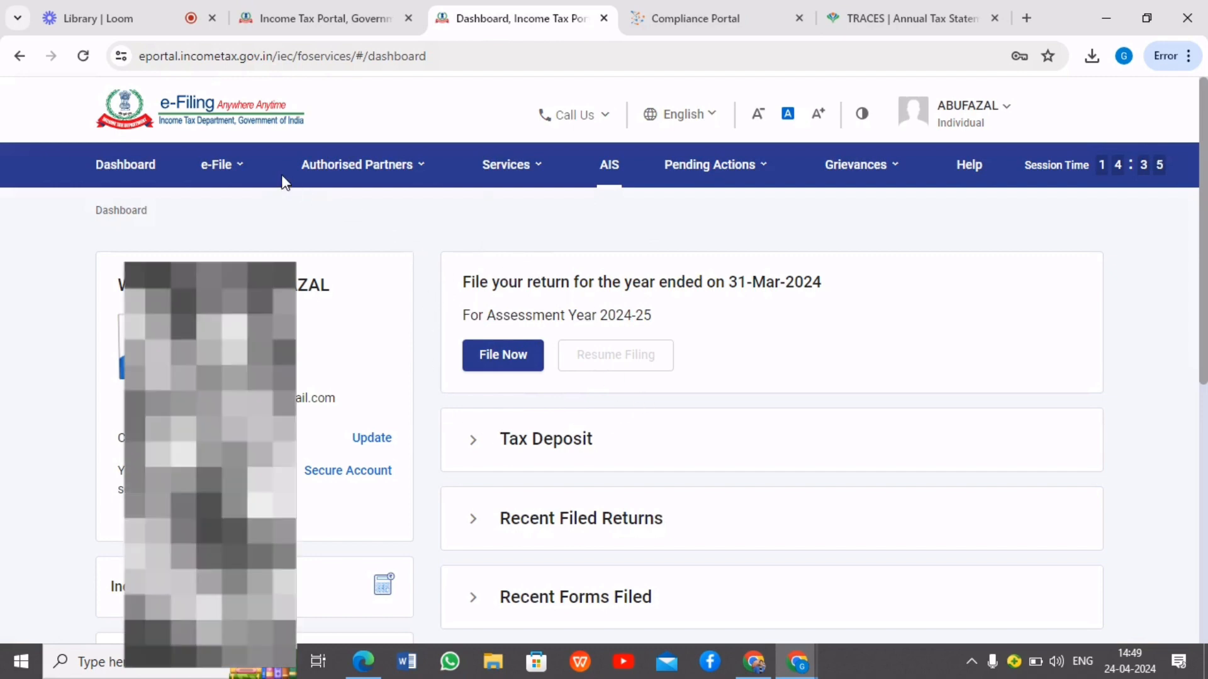
pyautogui.click(253, 177)
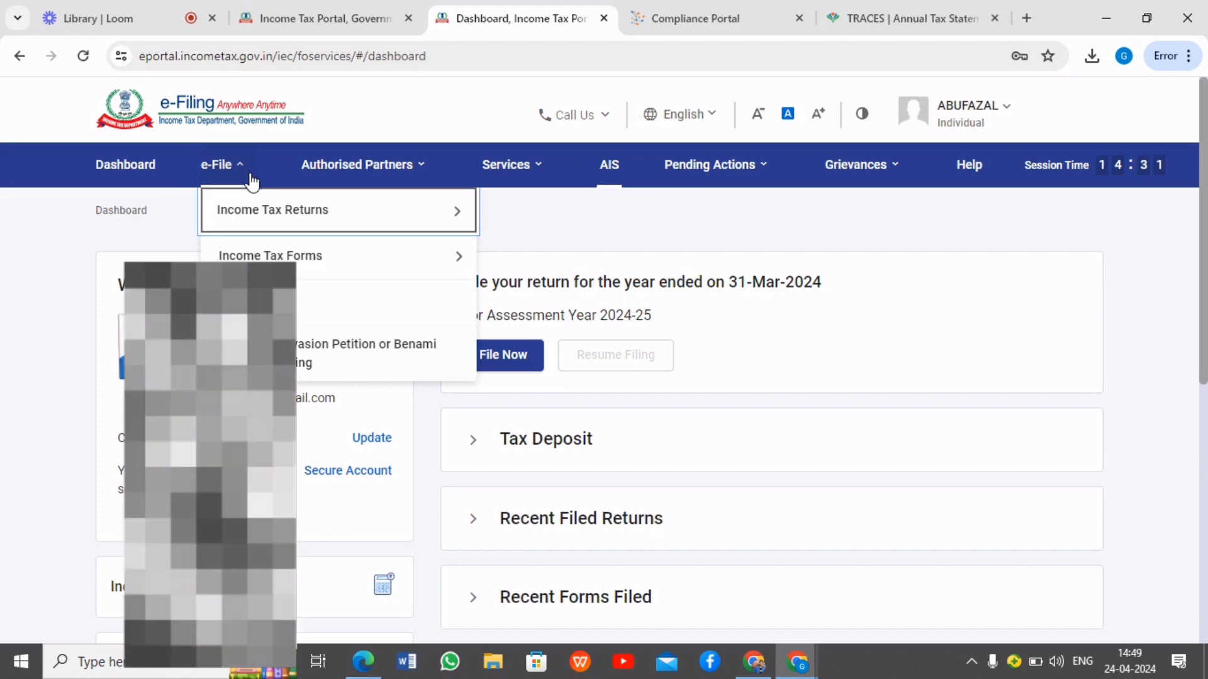
pyautogui.moveTo(252, 220)
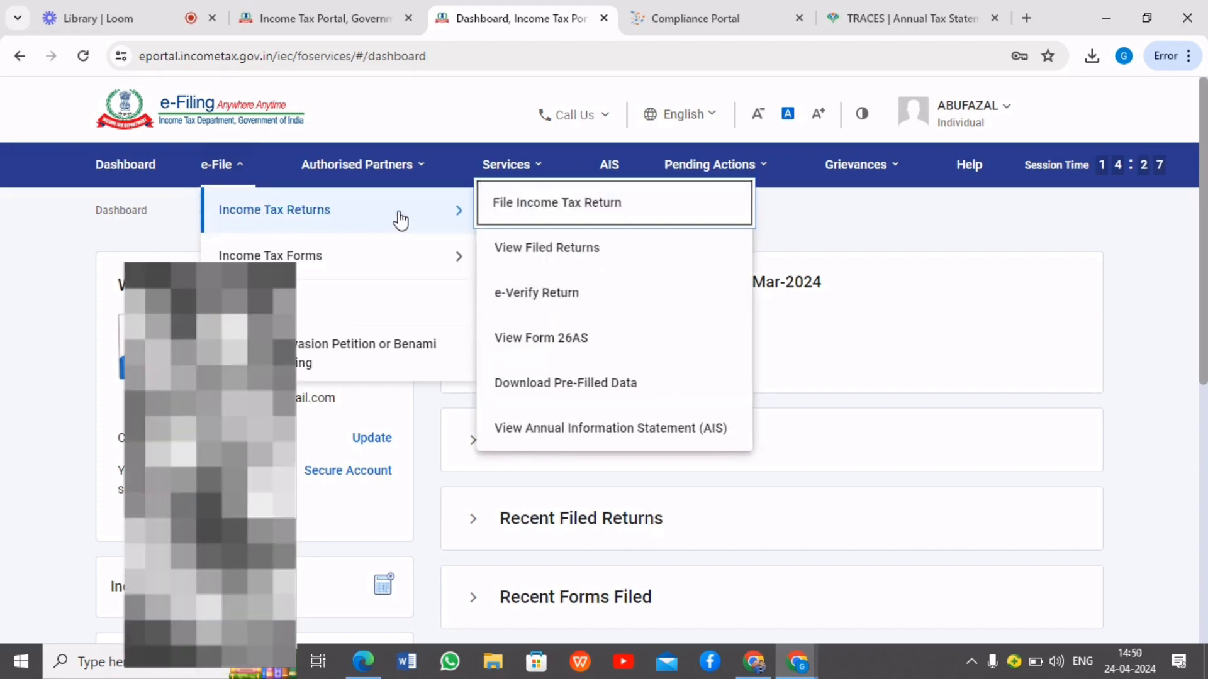
pyautogui.click(607, 206)
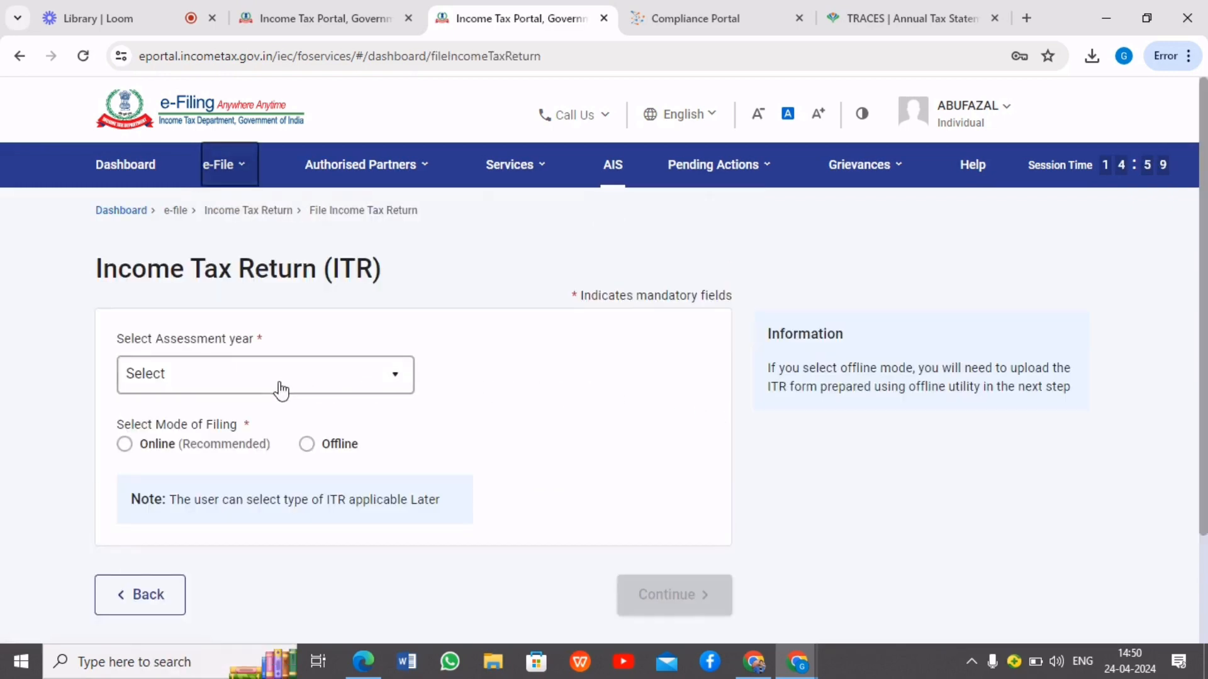
# Select assessment year 2024-25 (Current A.Y.) and the Online mode of filing, and continue
pyautogui.click(300, 380)
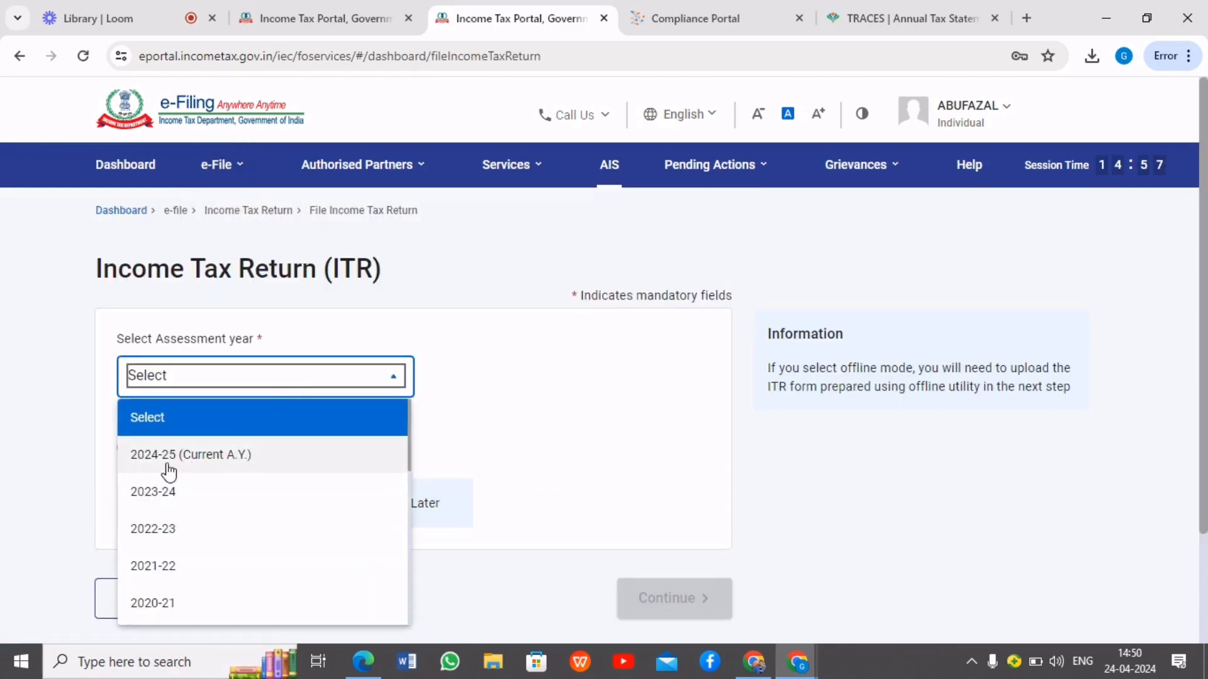
pyautogui.click(190, 456)
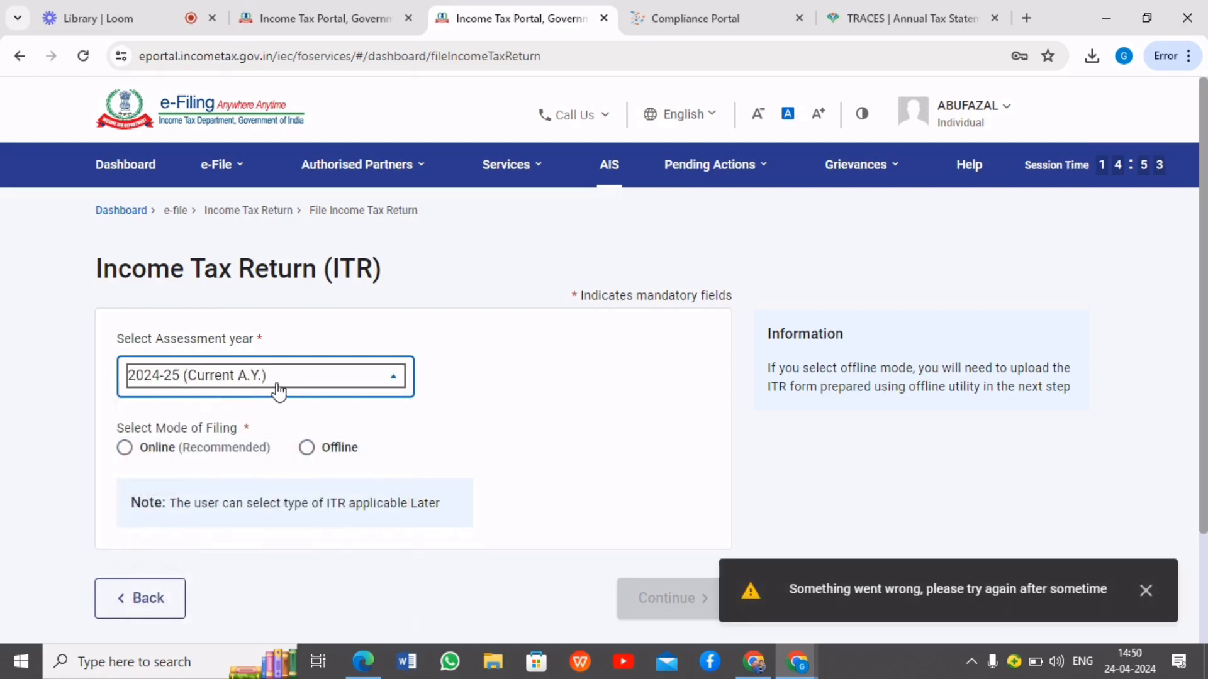
pyautogui.click(1144, 594)
pyautogui.click(125, 444)
pyautogui.scroll(-3, 569, 445)
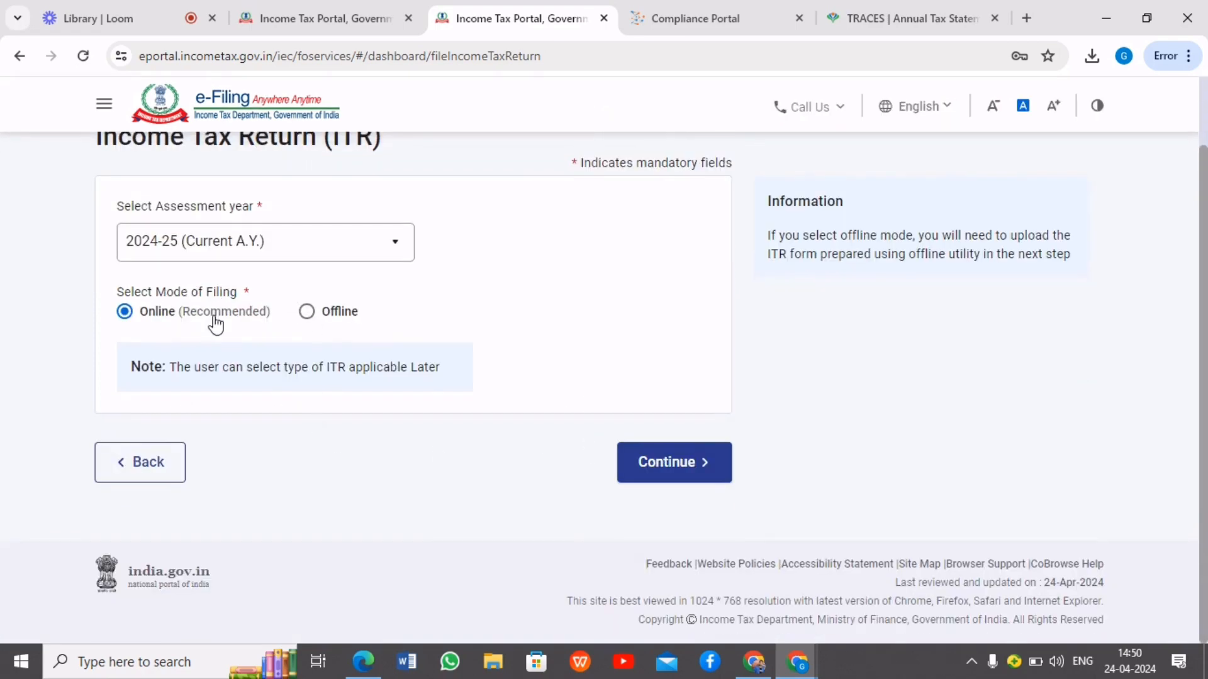
pyautogui.click(701, 466)
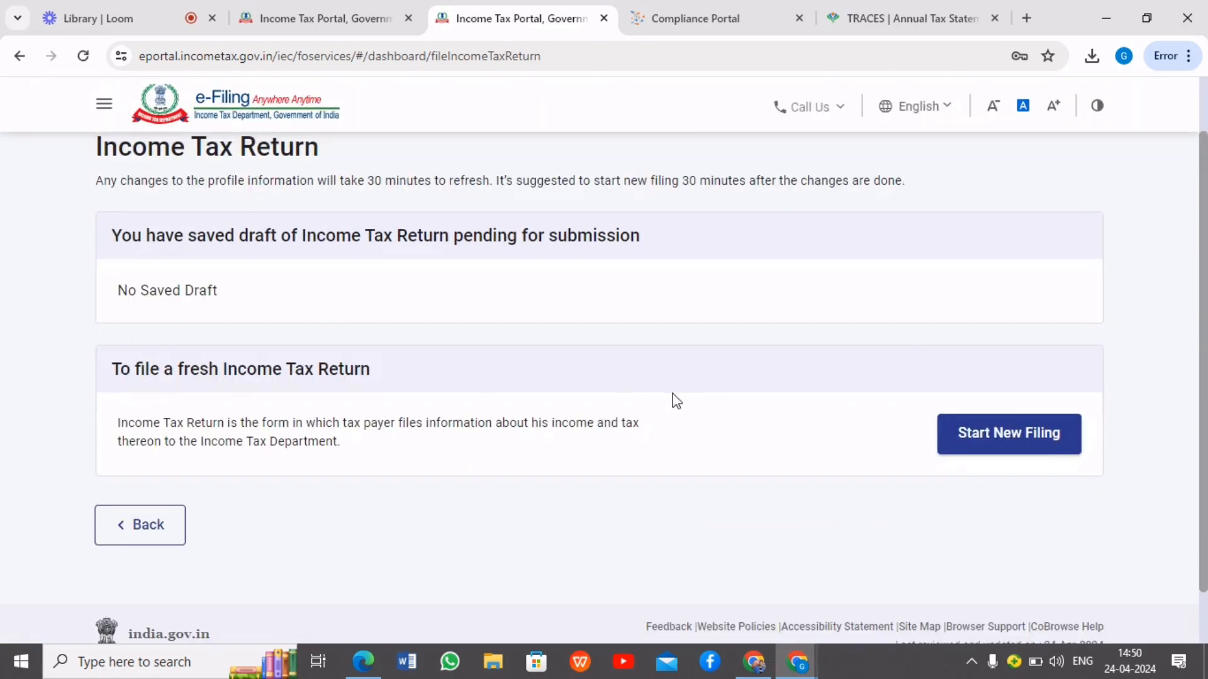
# Start a new filing with the taxpayer status Individual and continue to the form choice
pyautogui.click(1025, 447)
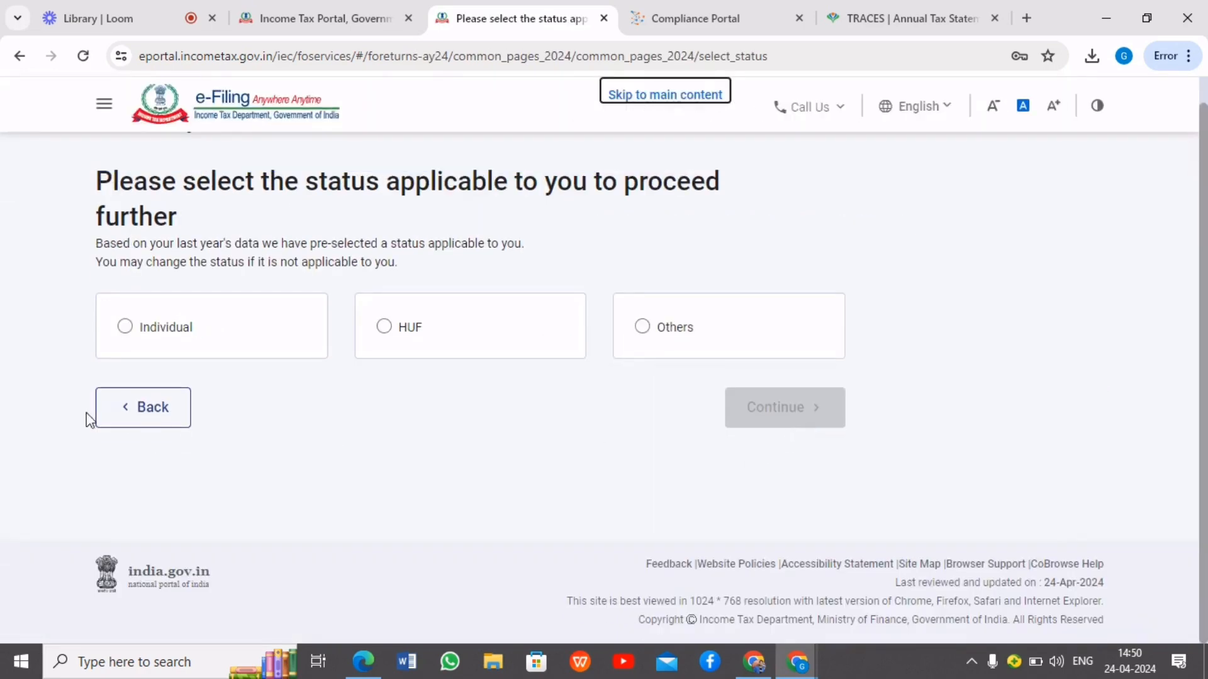
pyautogui.click(127, 327)
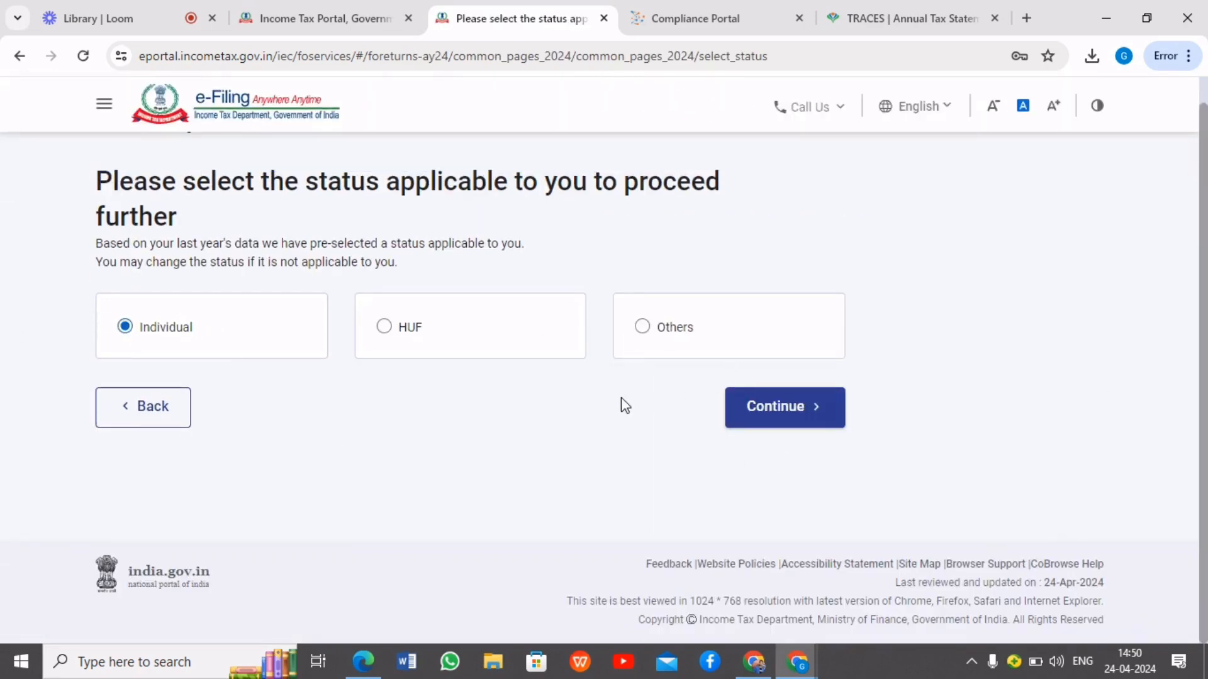
pyautogui.click(804, 424)
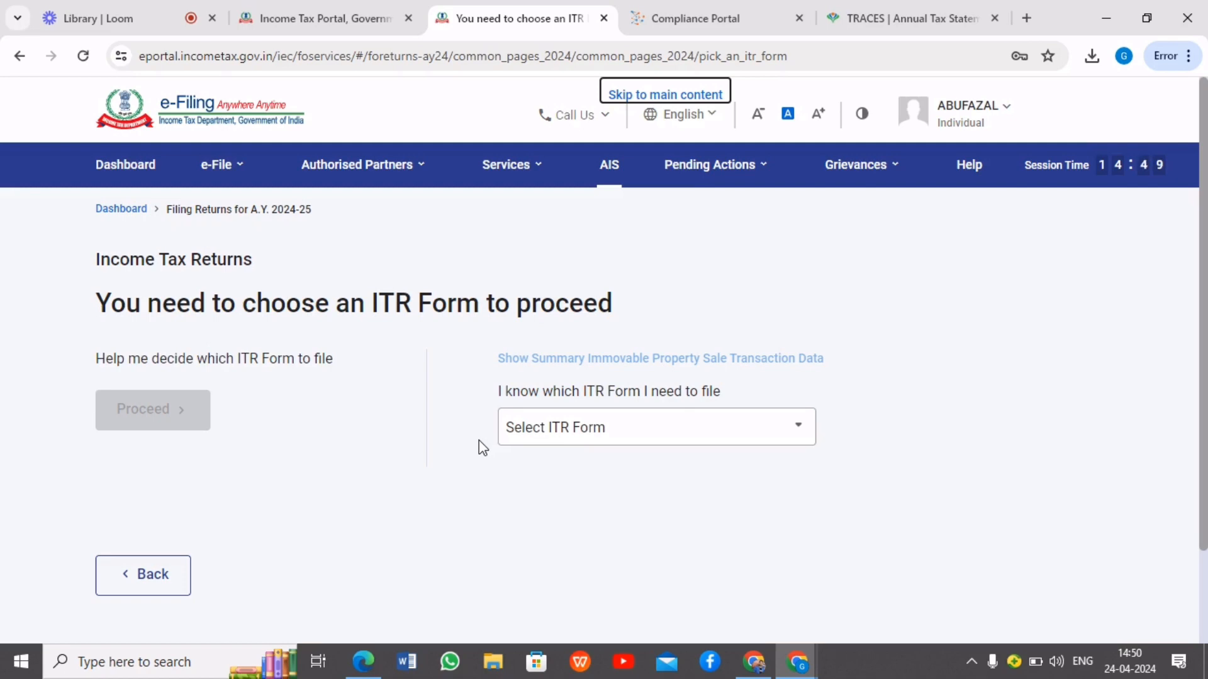
# Choose ITR-4 as the form to file, proceed with it and get the return started
pyautogui.click(541, 442)
pyautogui.click(583, 588)
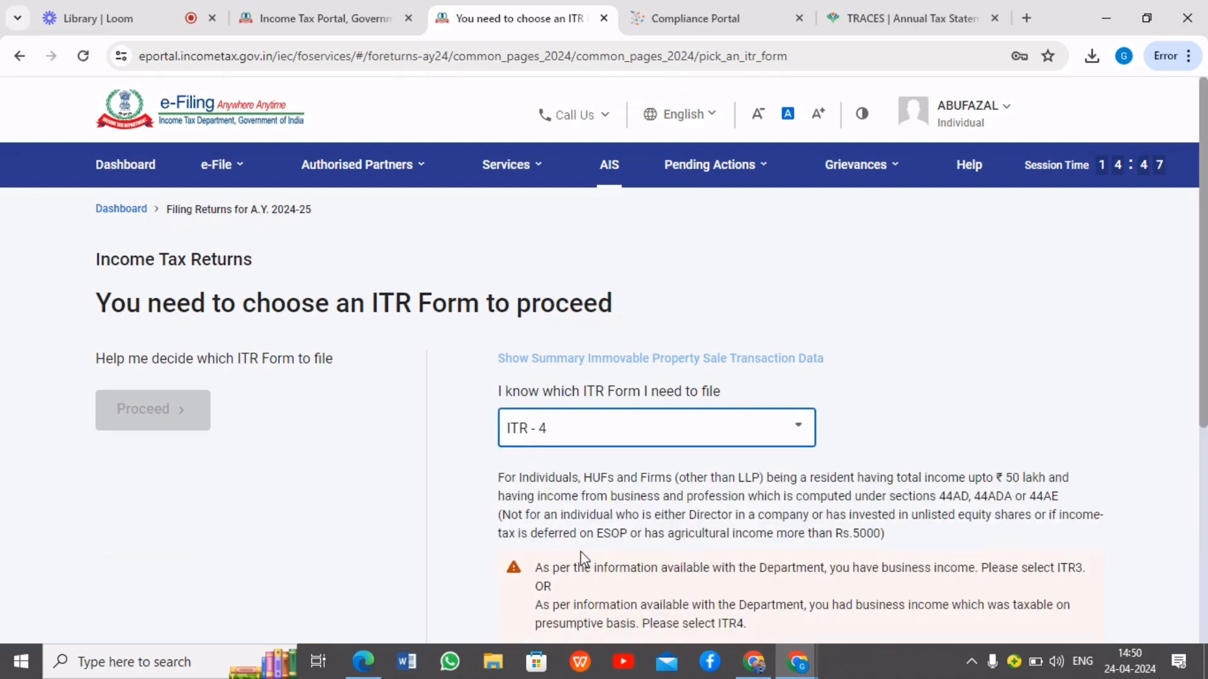
pyautogui.scroll(-5, 585, 572)
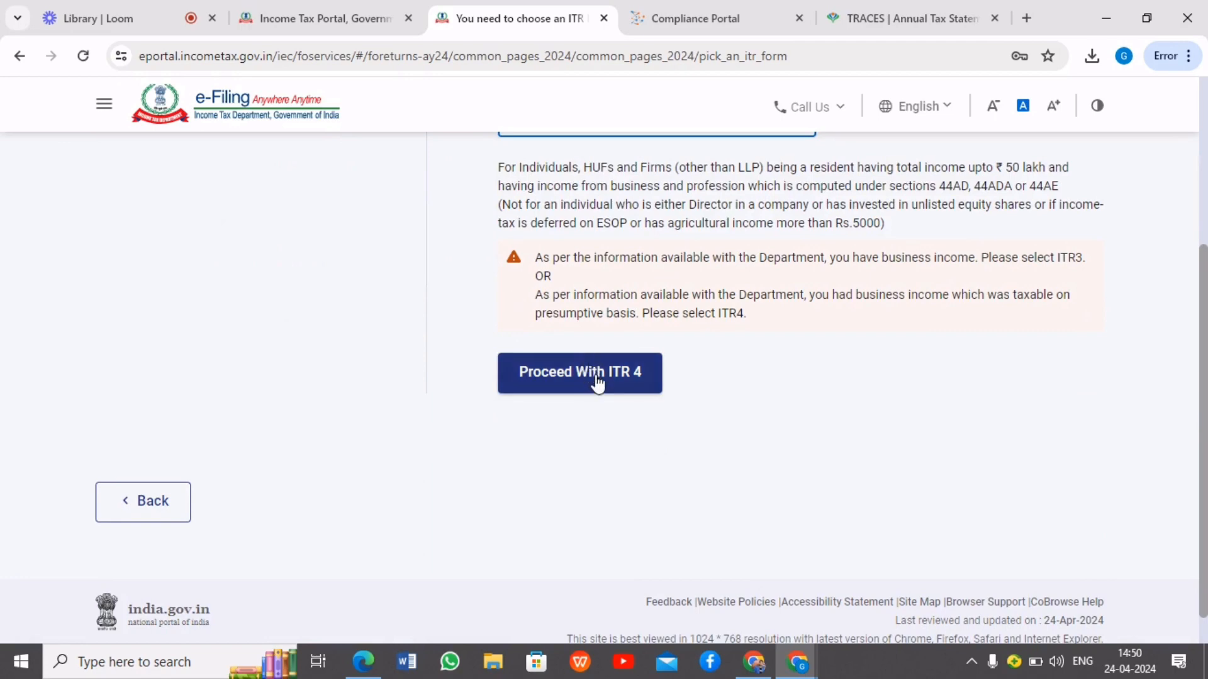
pyautogui.click(595, 380)
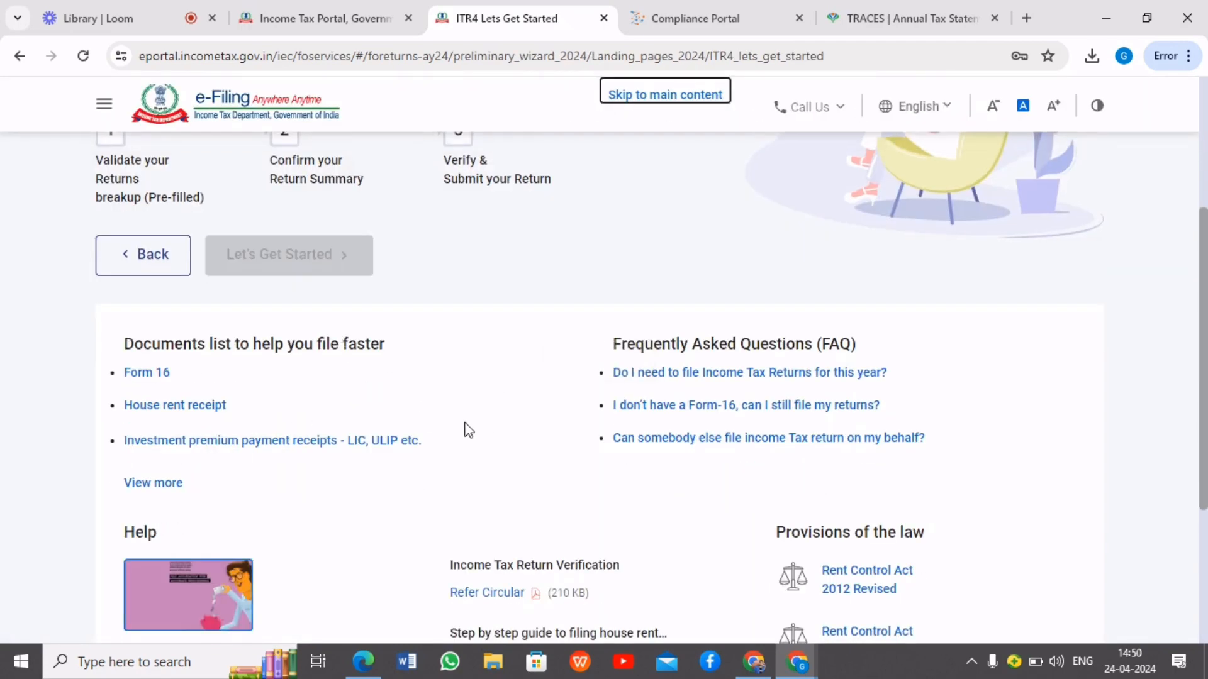
pyautogui.scroll(-5, 476, 448)
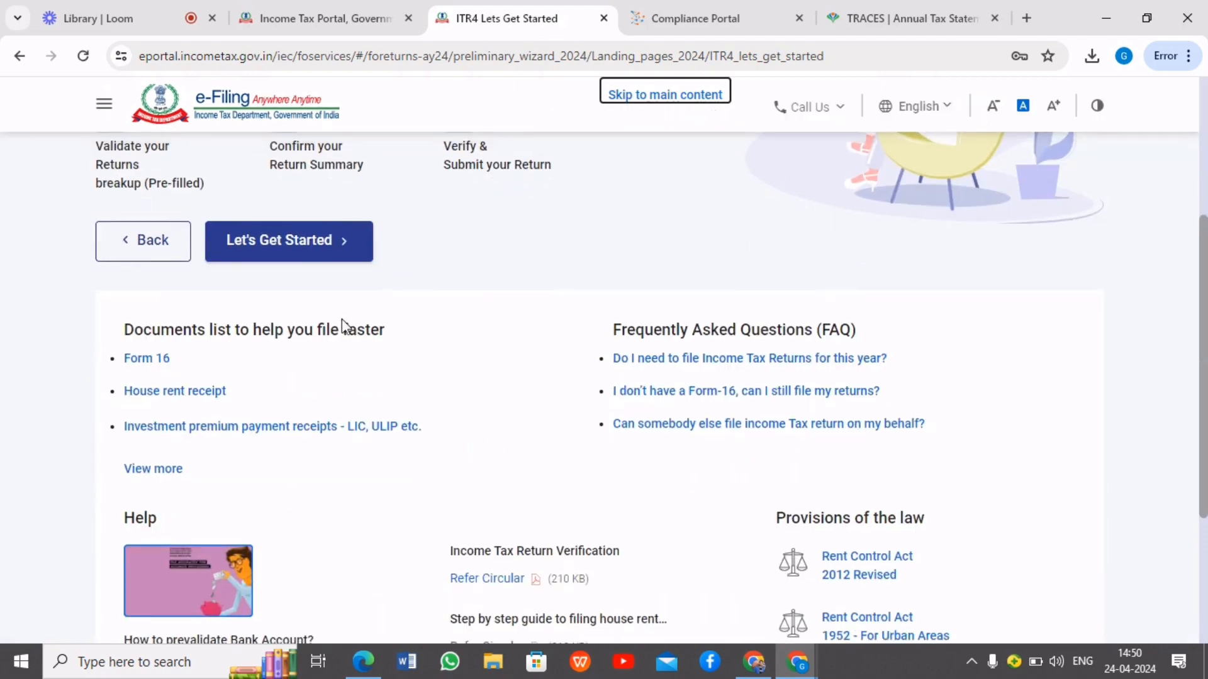
pyautogui.click(308, 249)
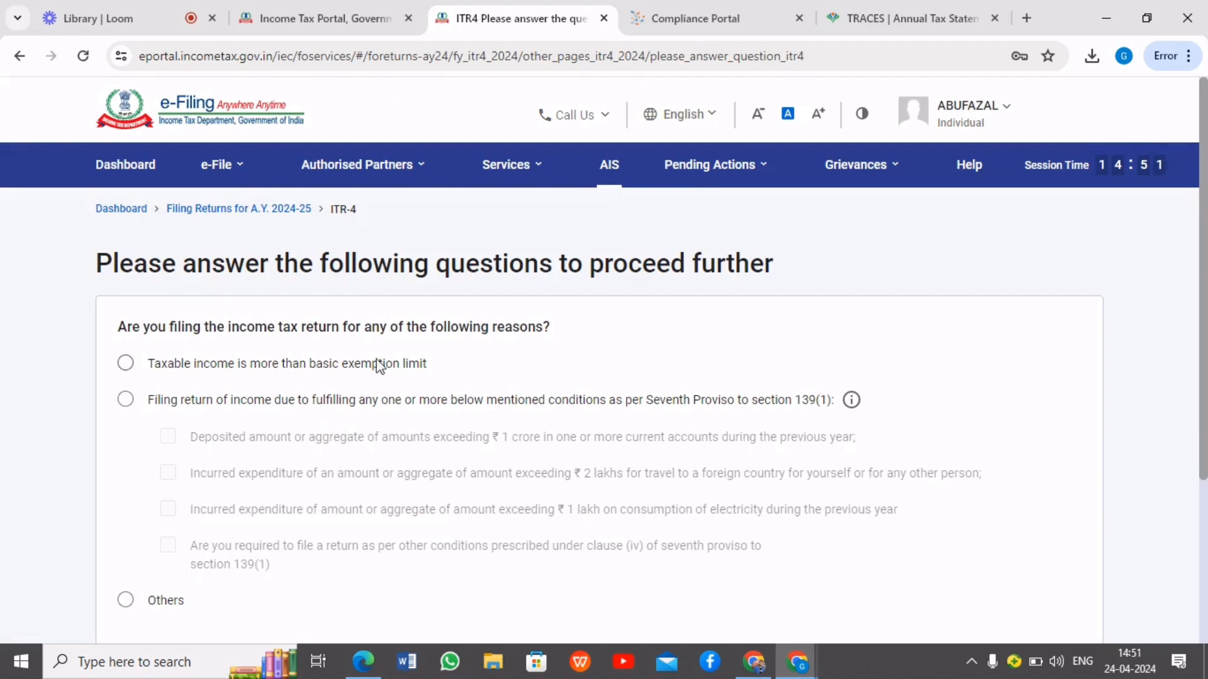
# Give taxable income above the basic exemption limit as the filing reason, continue and acknowledge the pre-filled data notice
pyautogui.click(126, 363)
pyautogui.scroll(-4, 441, 402)
pyautogui.click(1058, 467)
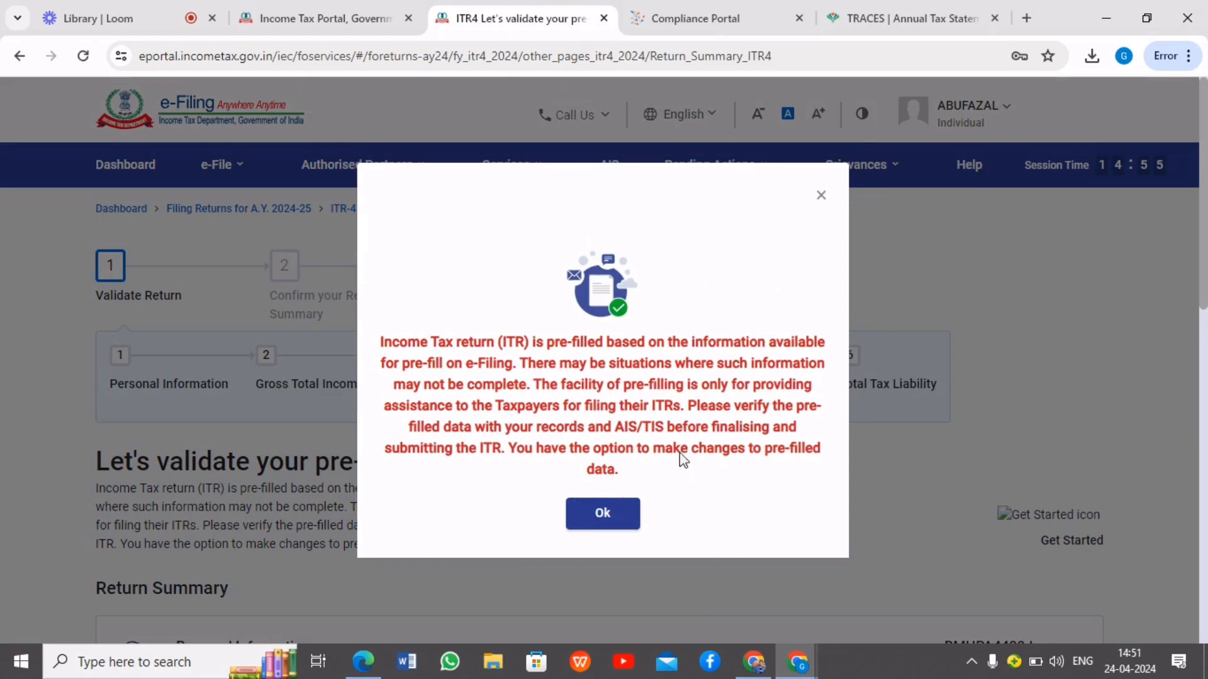
pyautogui.click(619, 524)
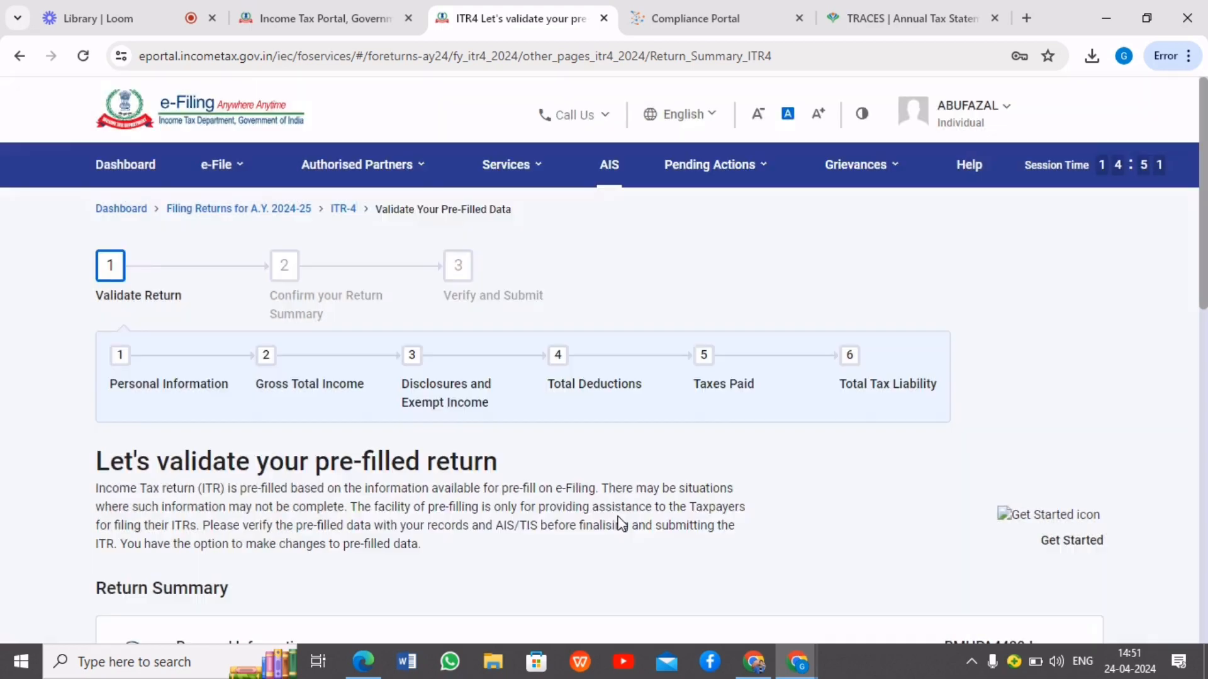
# Open the Personal Information section of the return summary and acknowledge the nature of employment notice
pyautogui.scroll(-3, 818, 441)
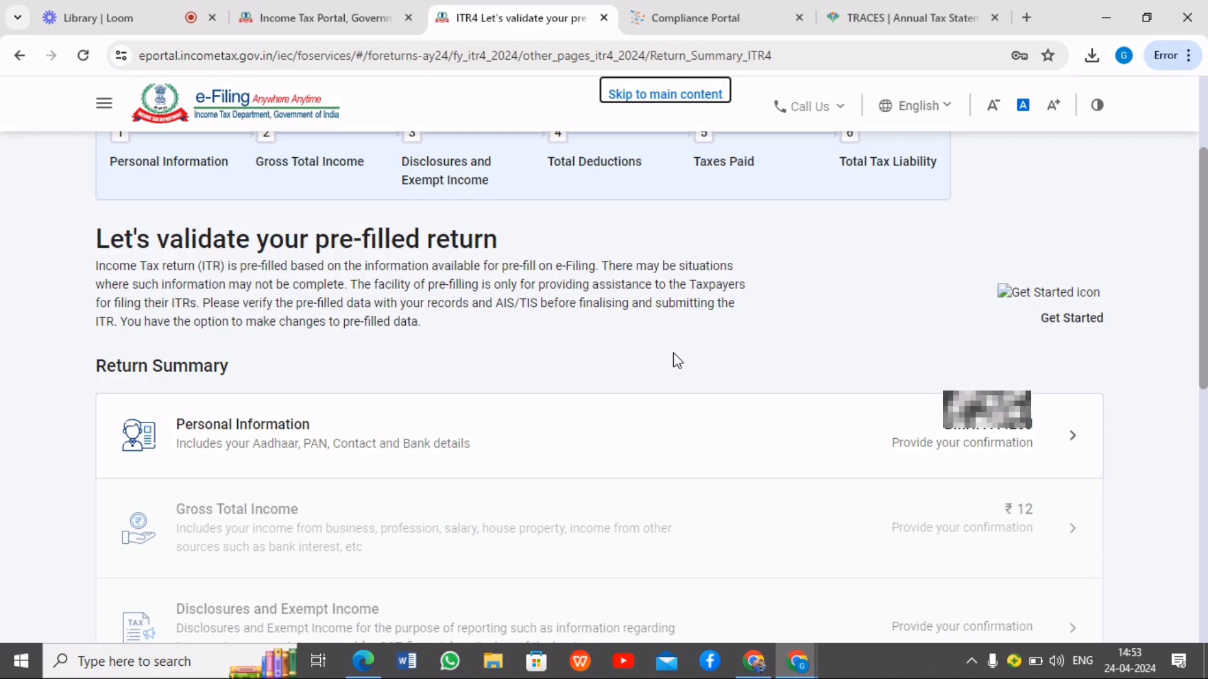
pyautogui.scroll(-2, 673, 355)
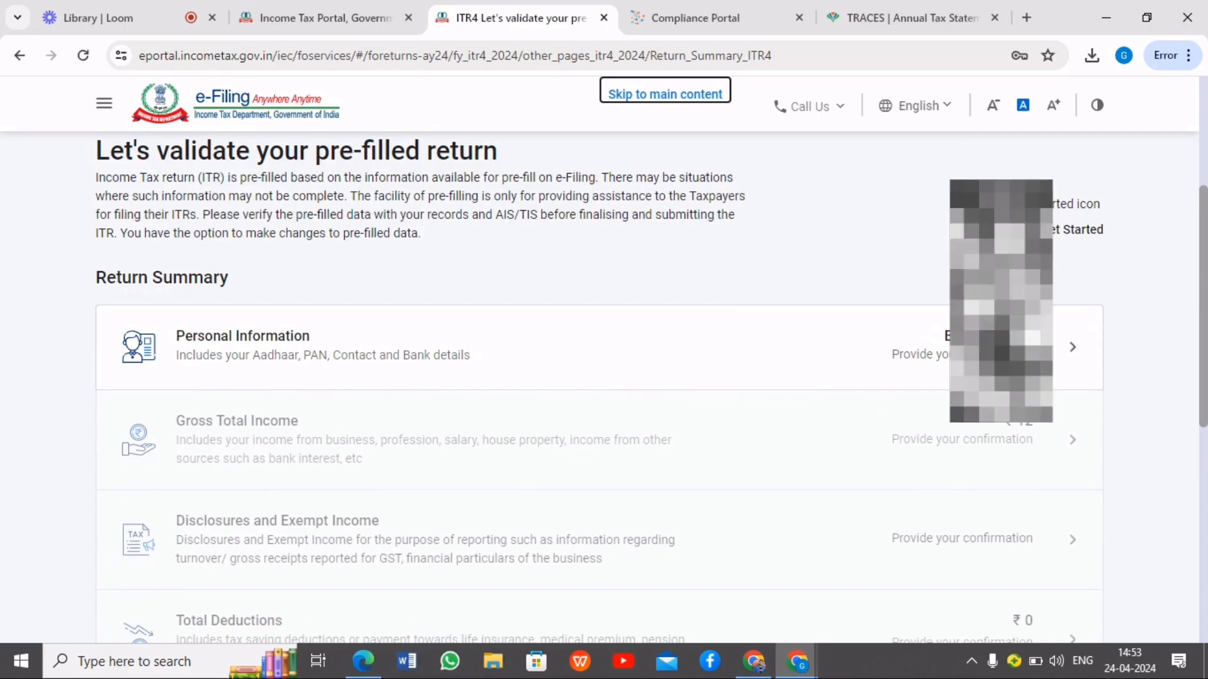
pyautogui.click(704, 371)
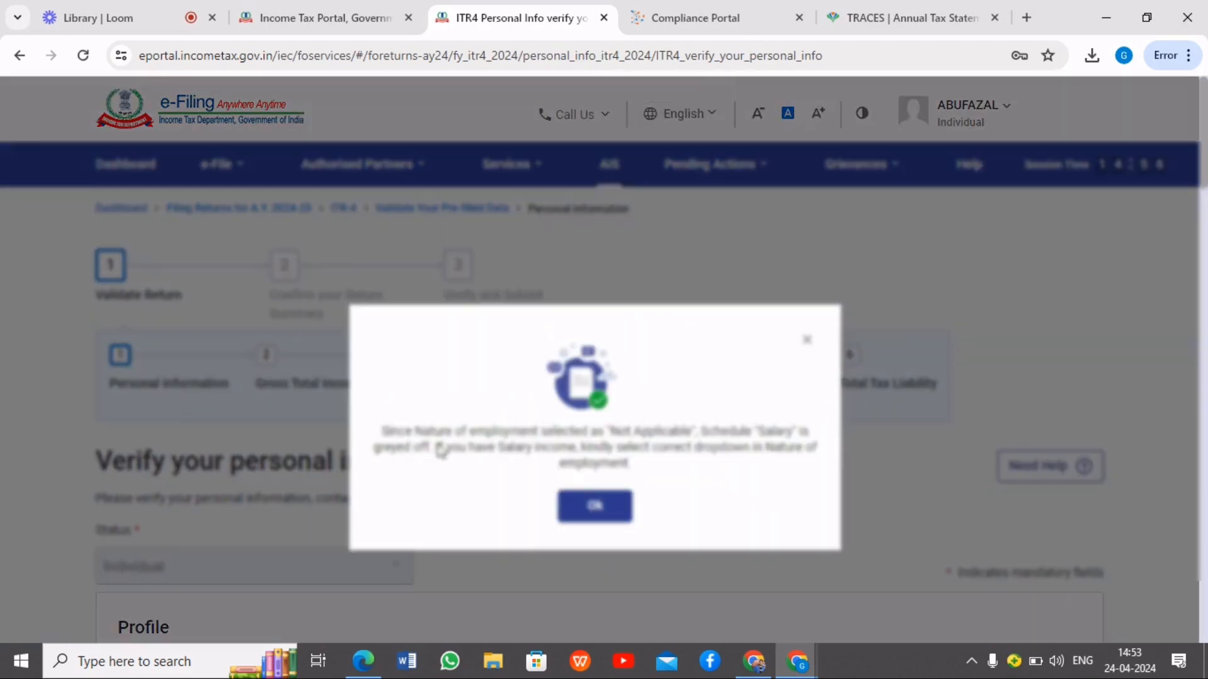
pyautogui.click(600, 507)
# Review the profile and contact details and set the Nature of Employment to Others
pyautogui.scroll(-3, 675, 479)
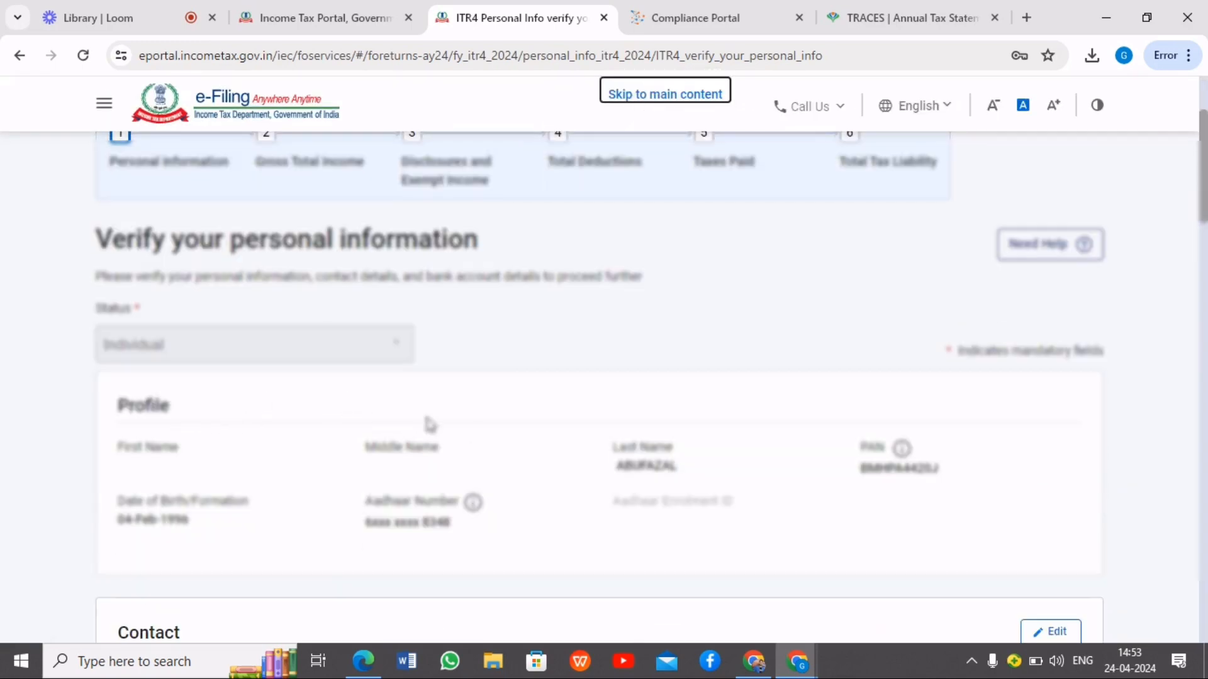
pyautogui.scroll(-2, 415, 421)
pyautogui.scroll(-1, 343, 415)
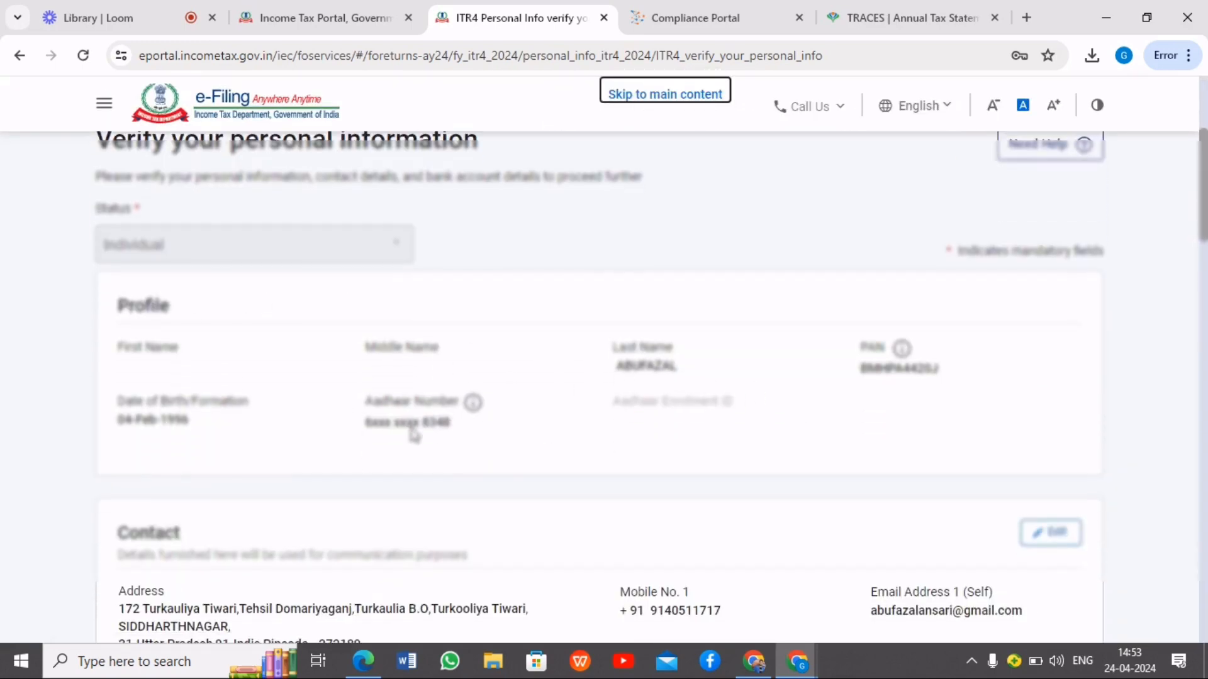
pyautogui.scroll(-7, 414, 434)
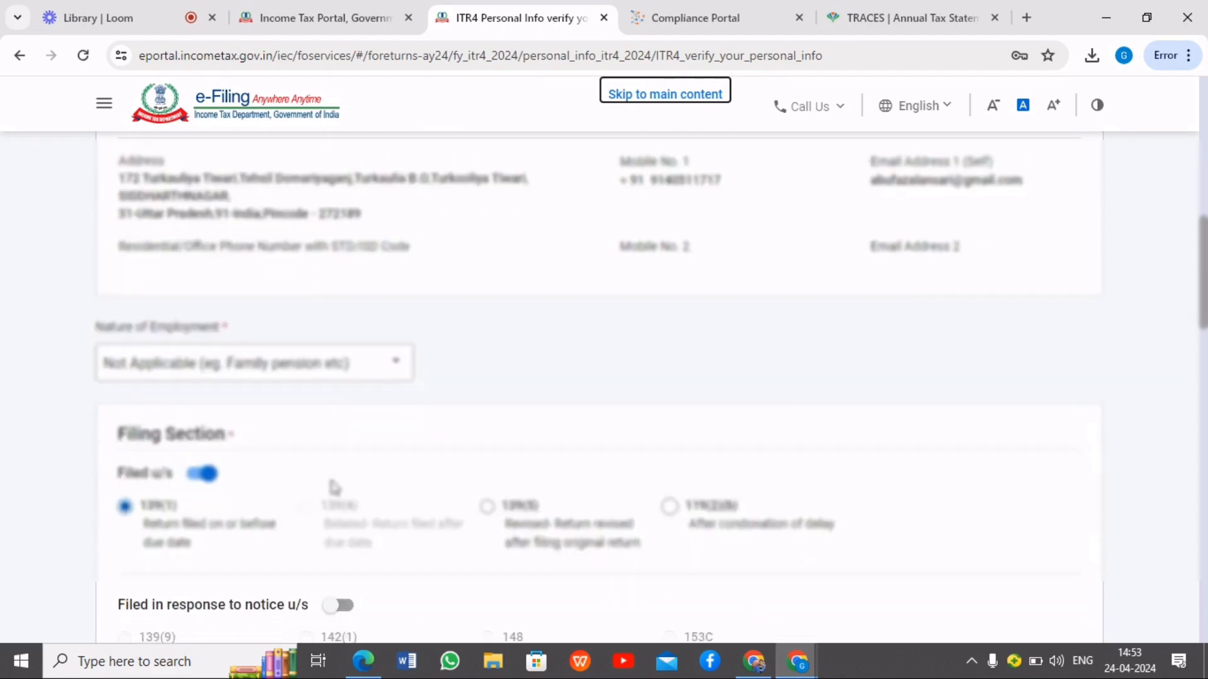
pyautogui.click(396, 365)
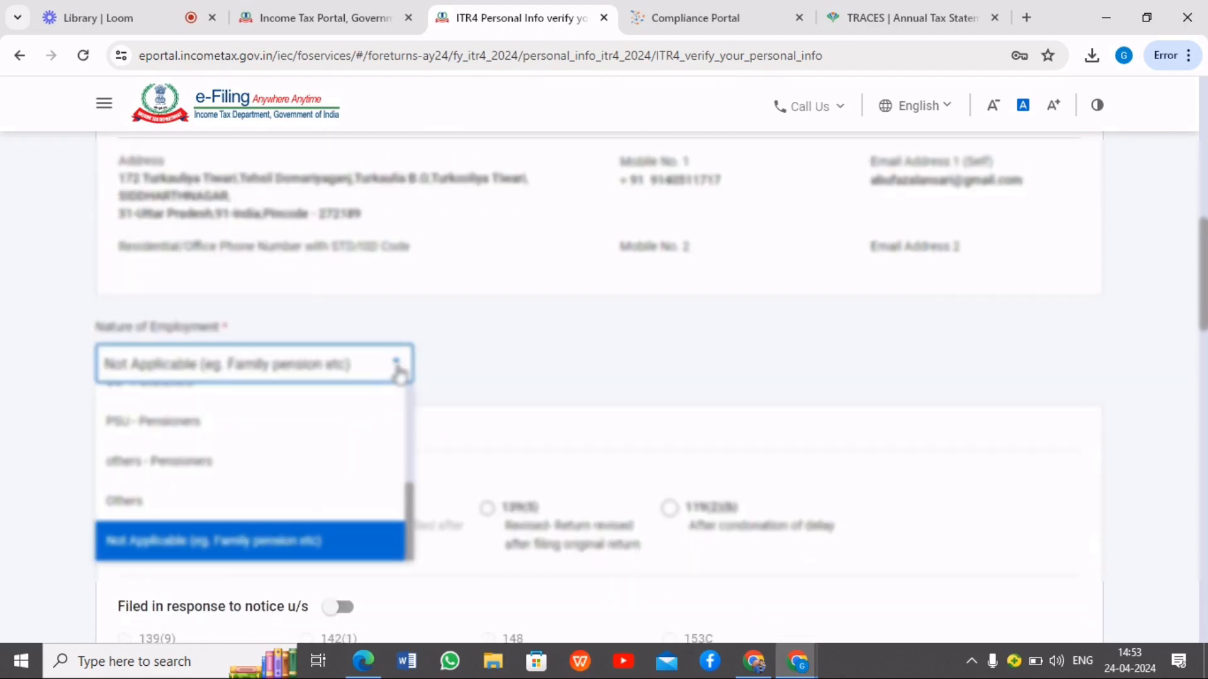
pyautogui.click(227, 501)
pyautogui.click(354, 376)
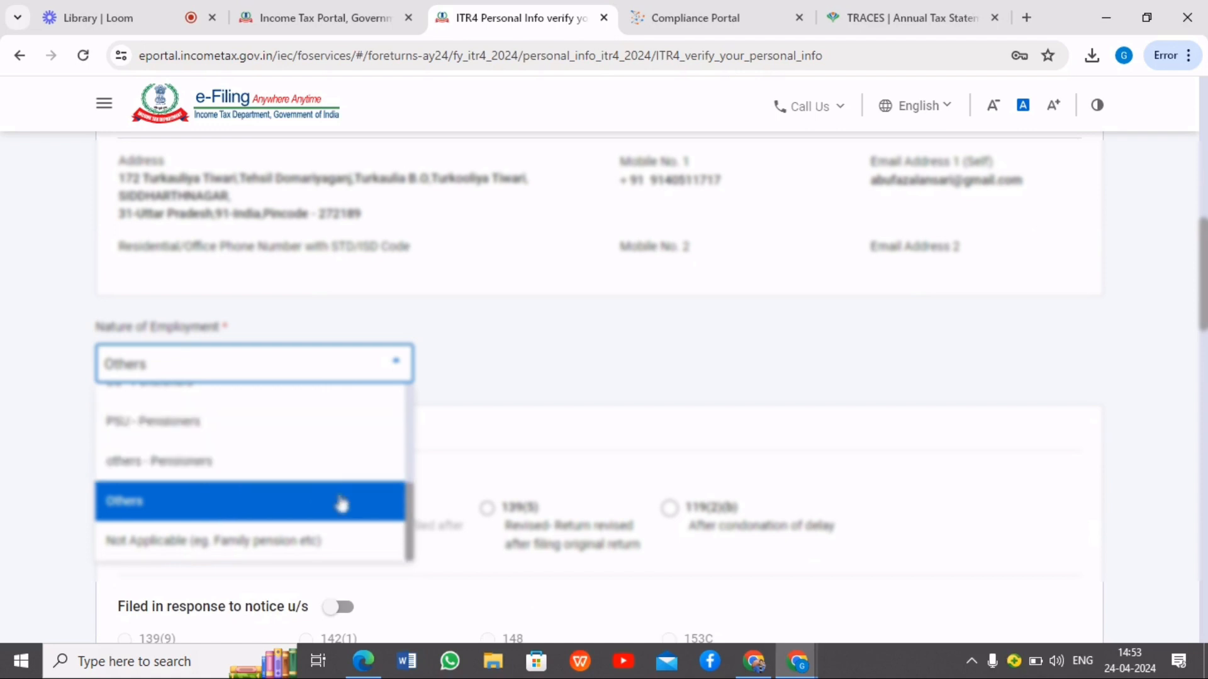
pyautogui.click(144, 511)
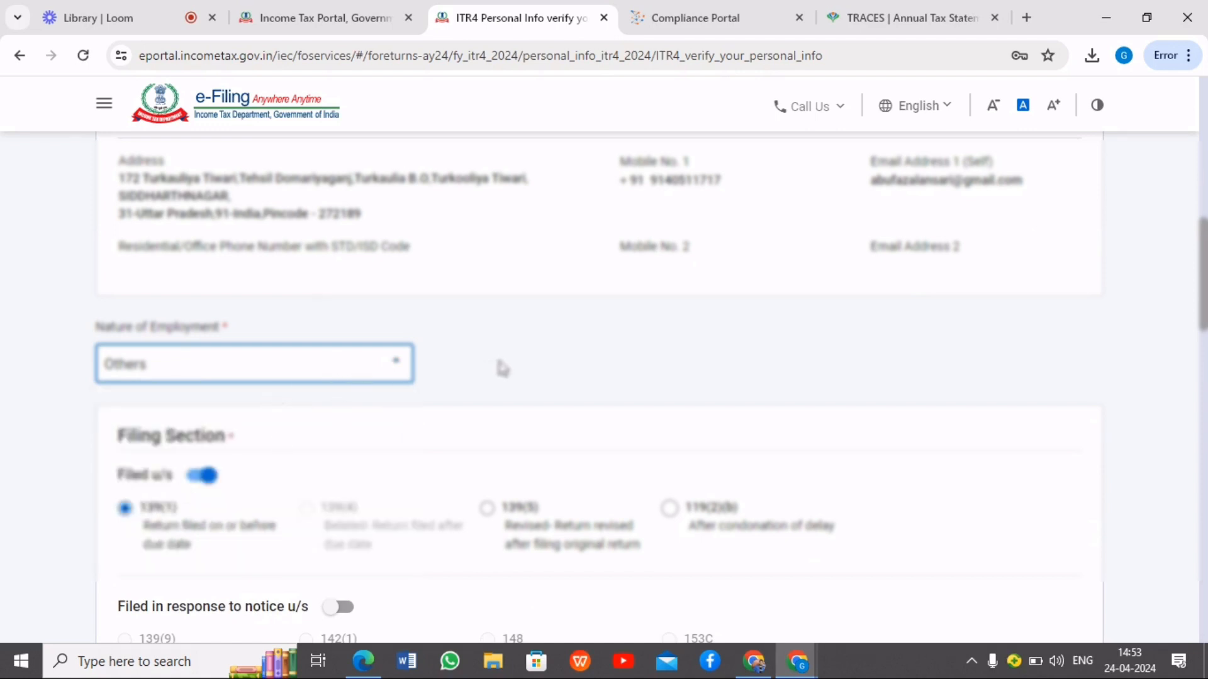
# Review the filing section and new tax regime opt-out response, and answer No to filing by a representative assessee
pyautogui.scroll(-5, 502, 368)
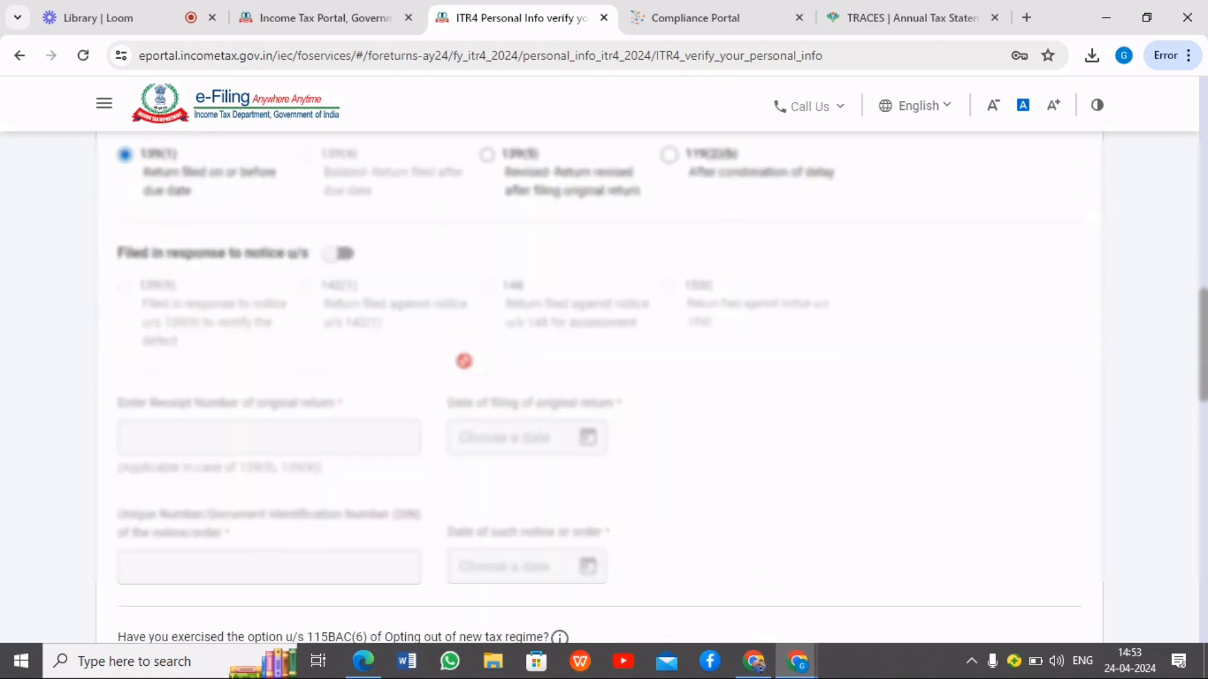
pyautogui.scroll(-8, 464, 361)
pyautogui.scroll(3, 327, 308)
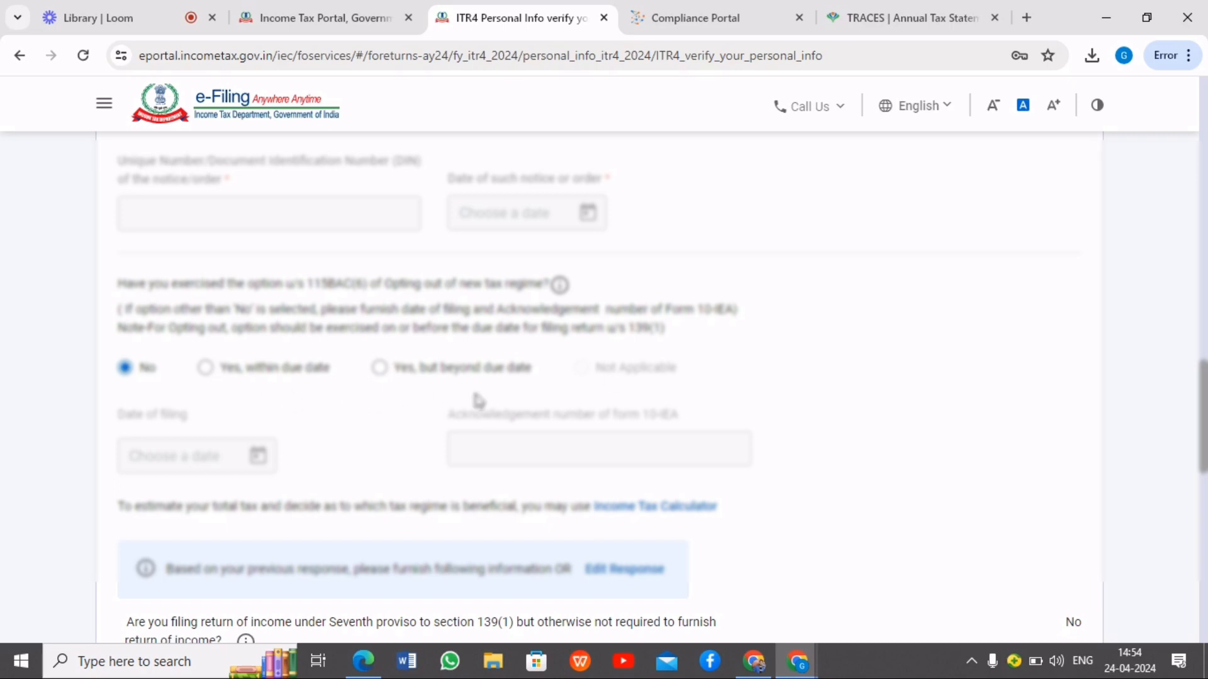
pyautogui.scroll(-1, 408, 409)
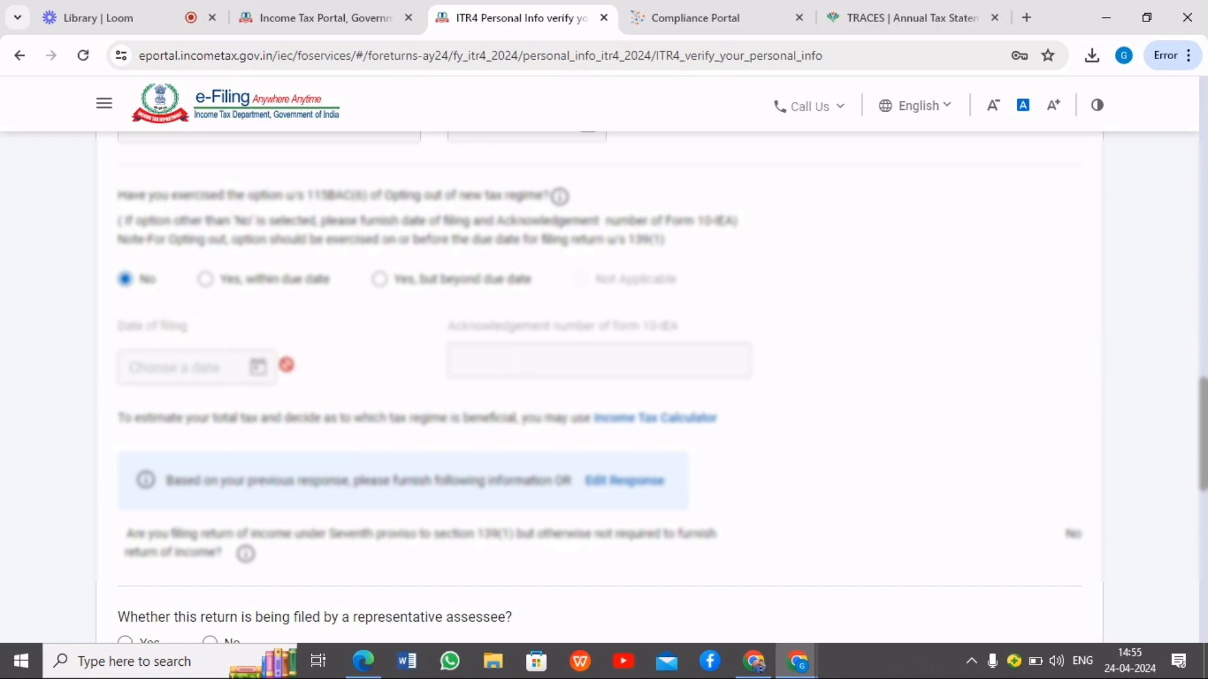
pyautogui.scroll(-4, 315, 373)
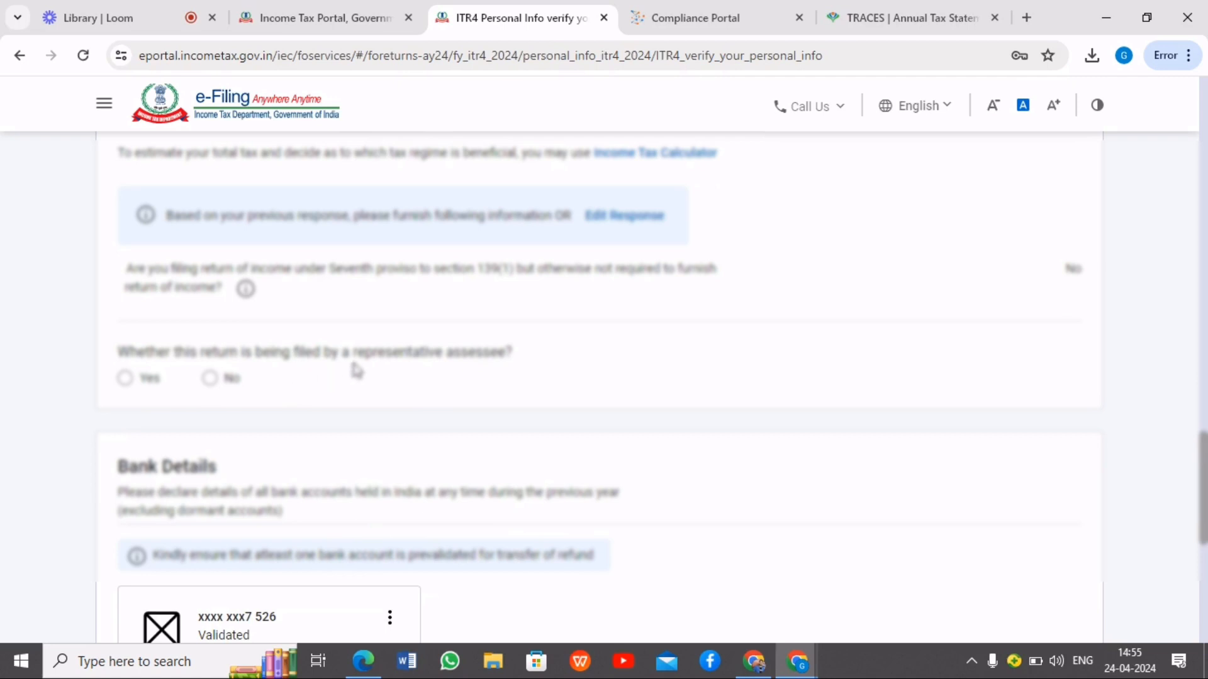
pyautogui.click(210, 378)
# Review the bank details and confirm the Personal Information section
pyautogui.scroll(-4, 317, 391)
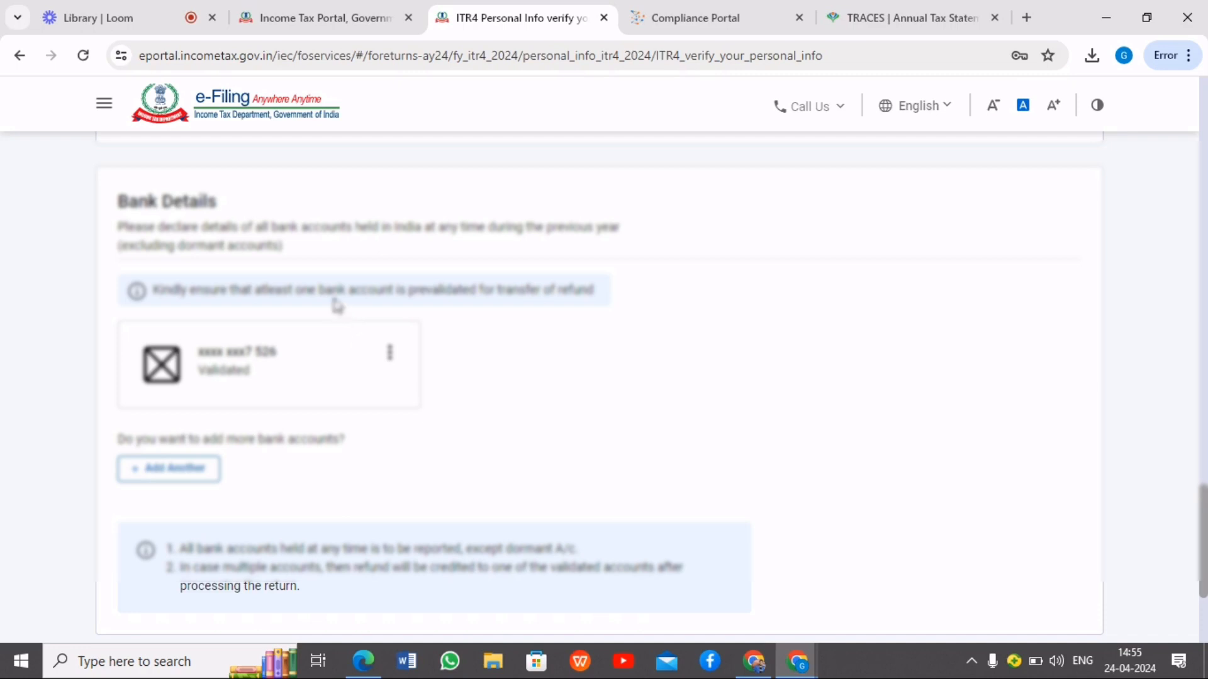
pyautogui.scroll(-3, 200, 326)
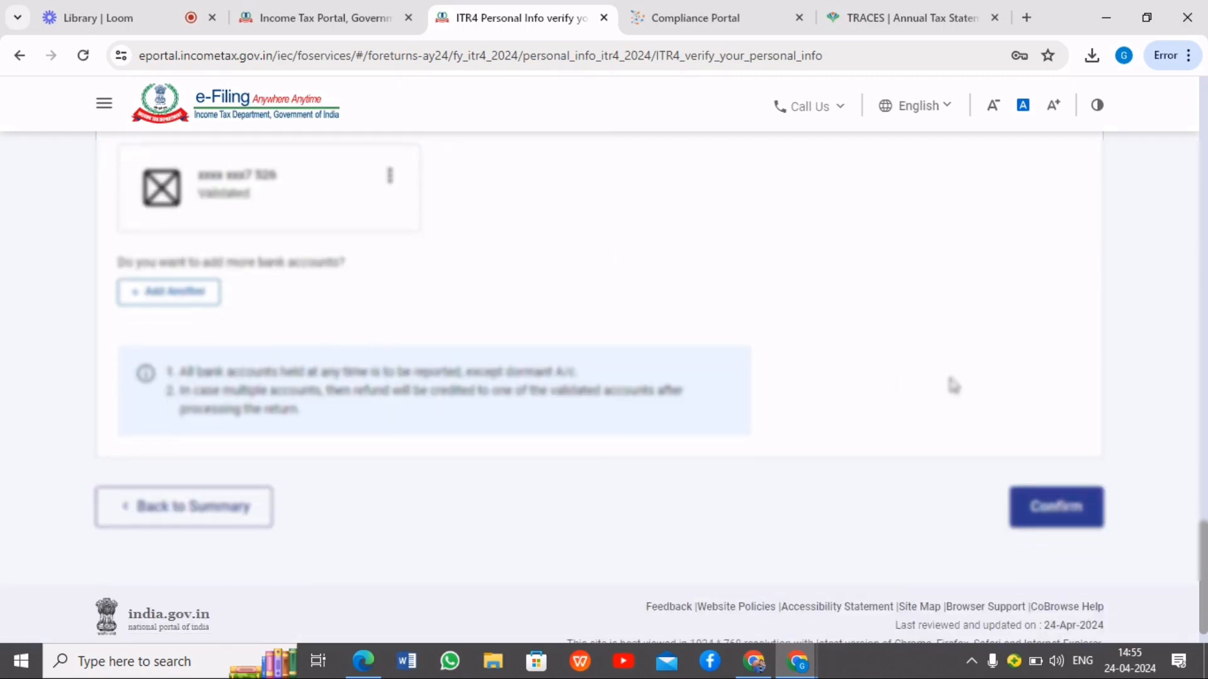
pyautogui.click(1063, 520)
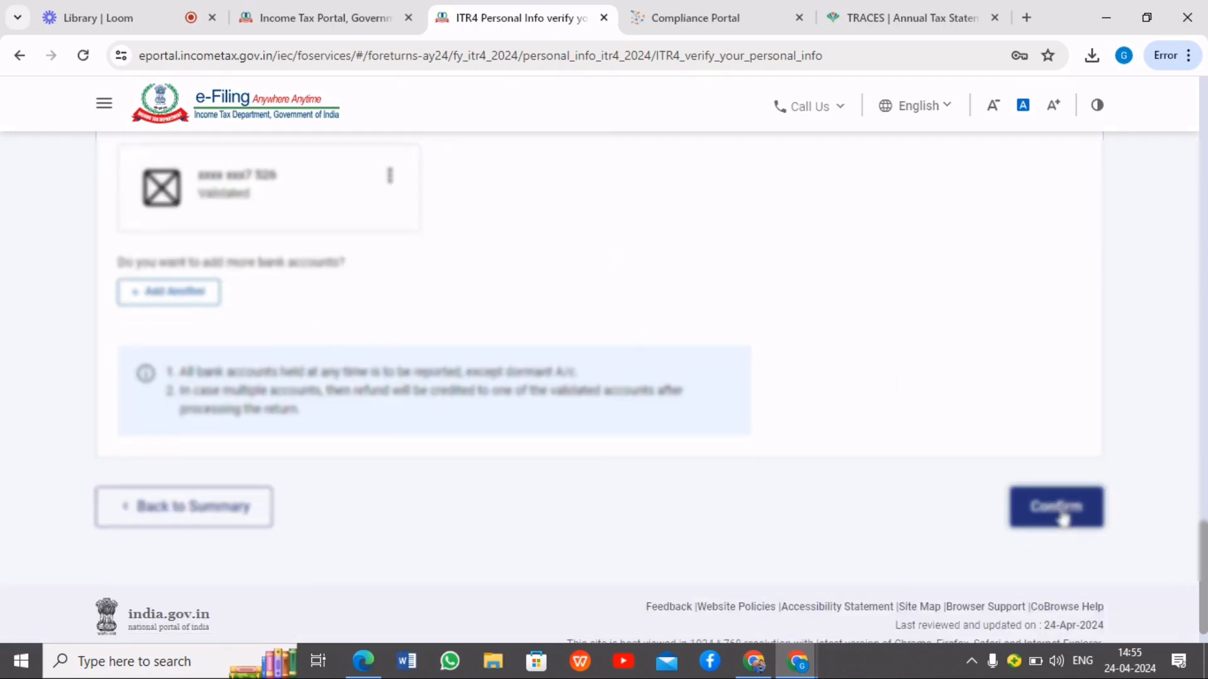
# Open the Gross Total Income section, review the salary exemption questions and continue without answering them
pyautogui.scroll(-5, 733, 497)
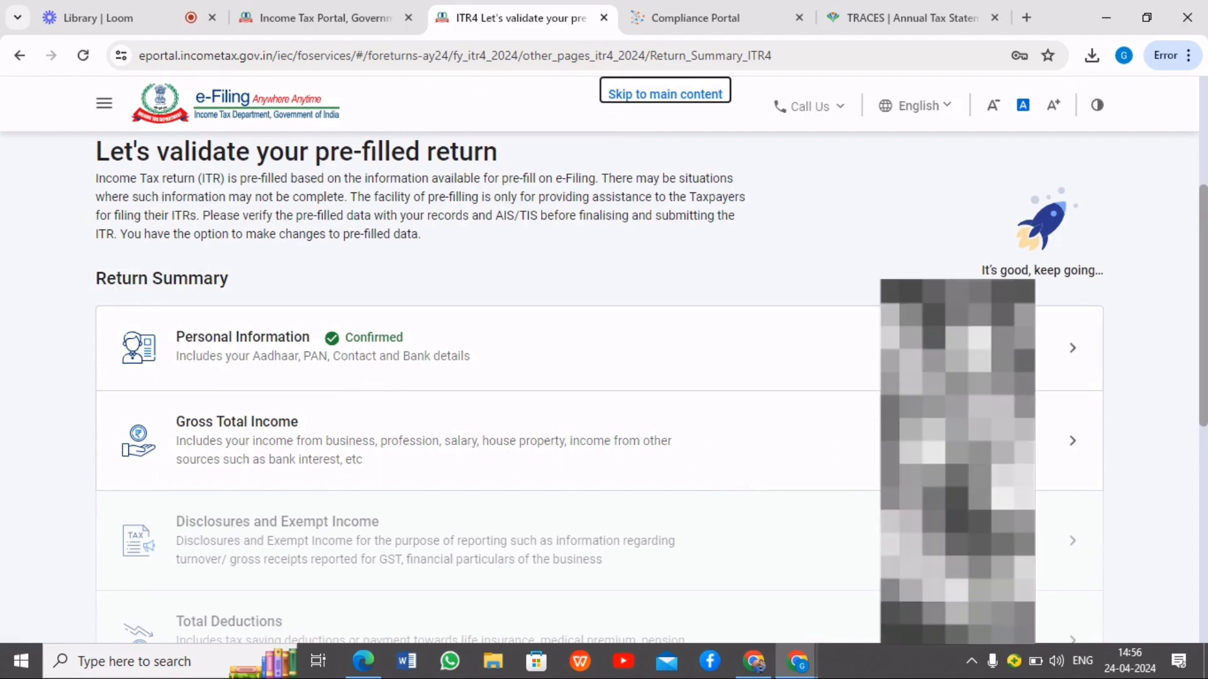
pyautogui.click(1058, 447)
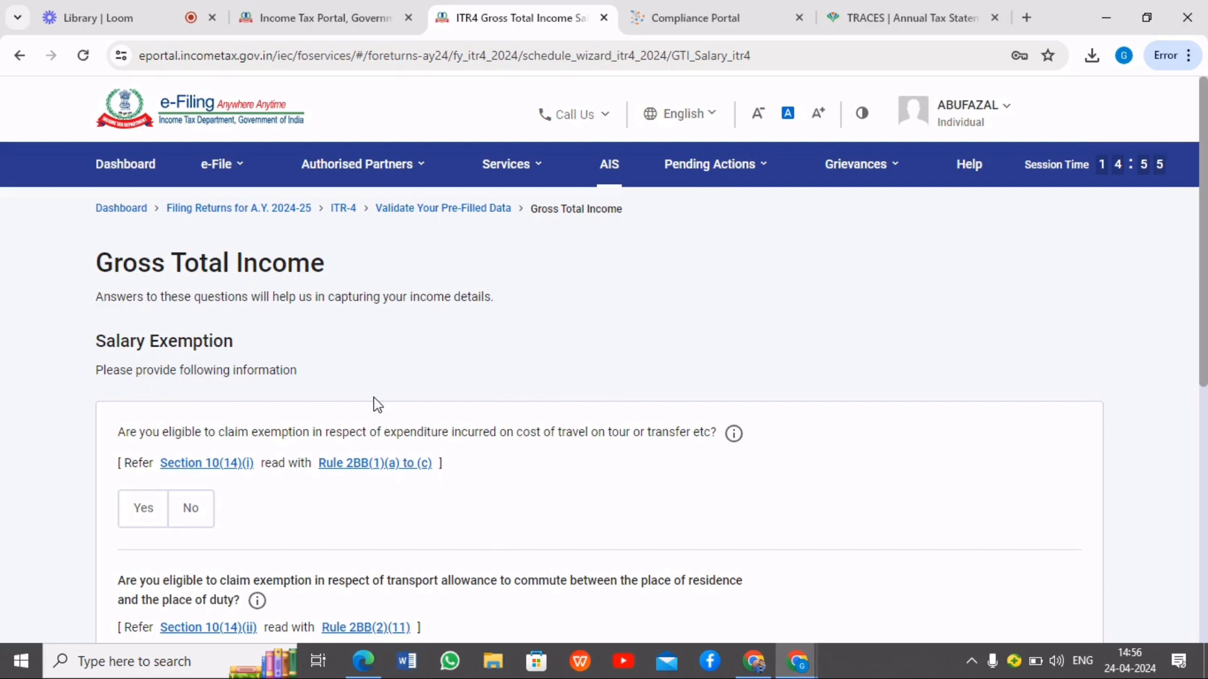
pyautogui.scroll(-4, 398, 388)
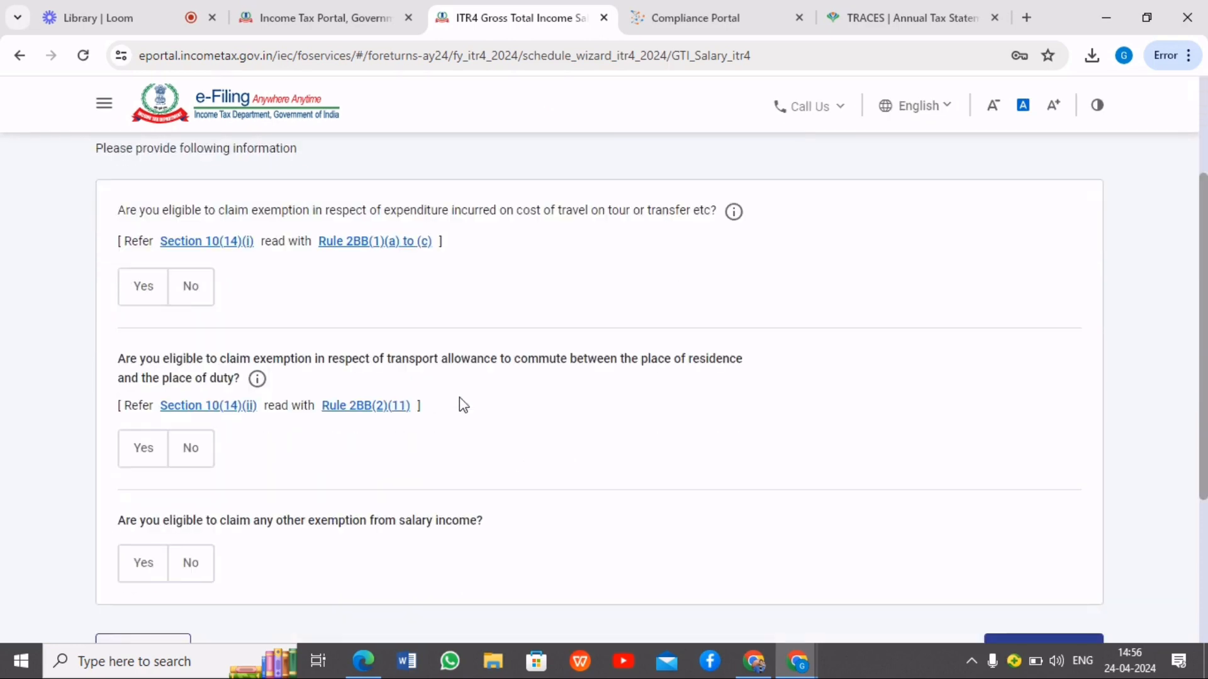
pyautogui.scroll(-4, 639, 399)
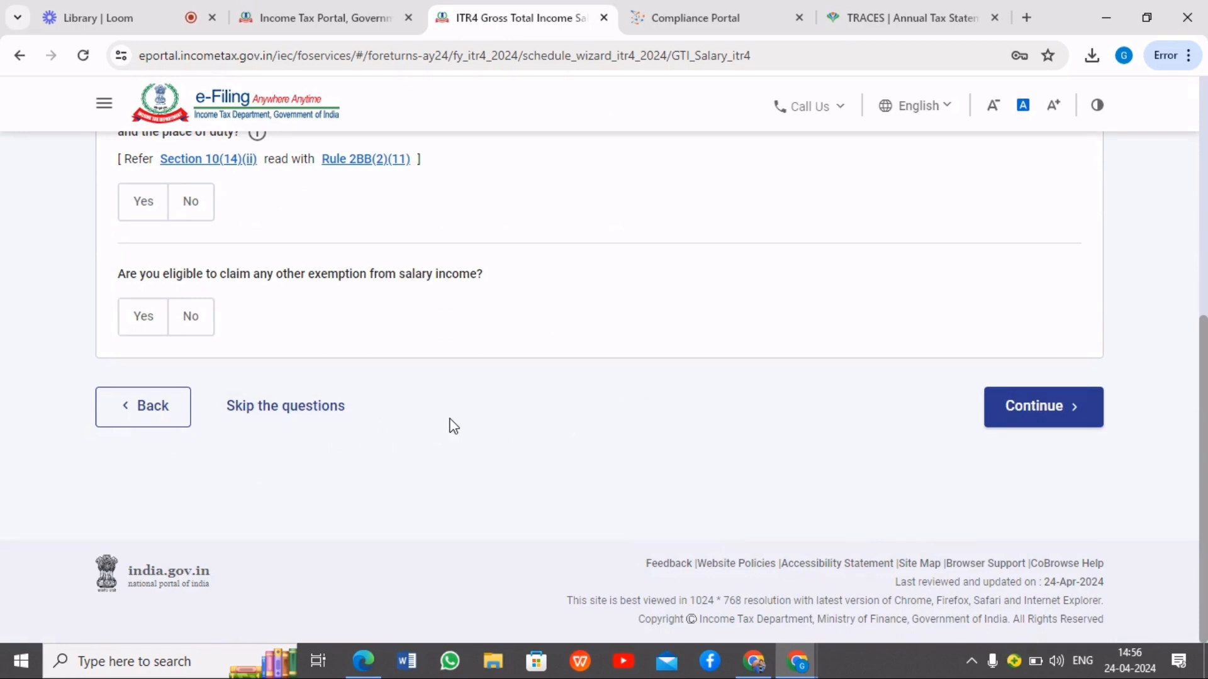
pyautogui.scroll(6, 440, 427)
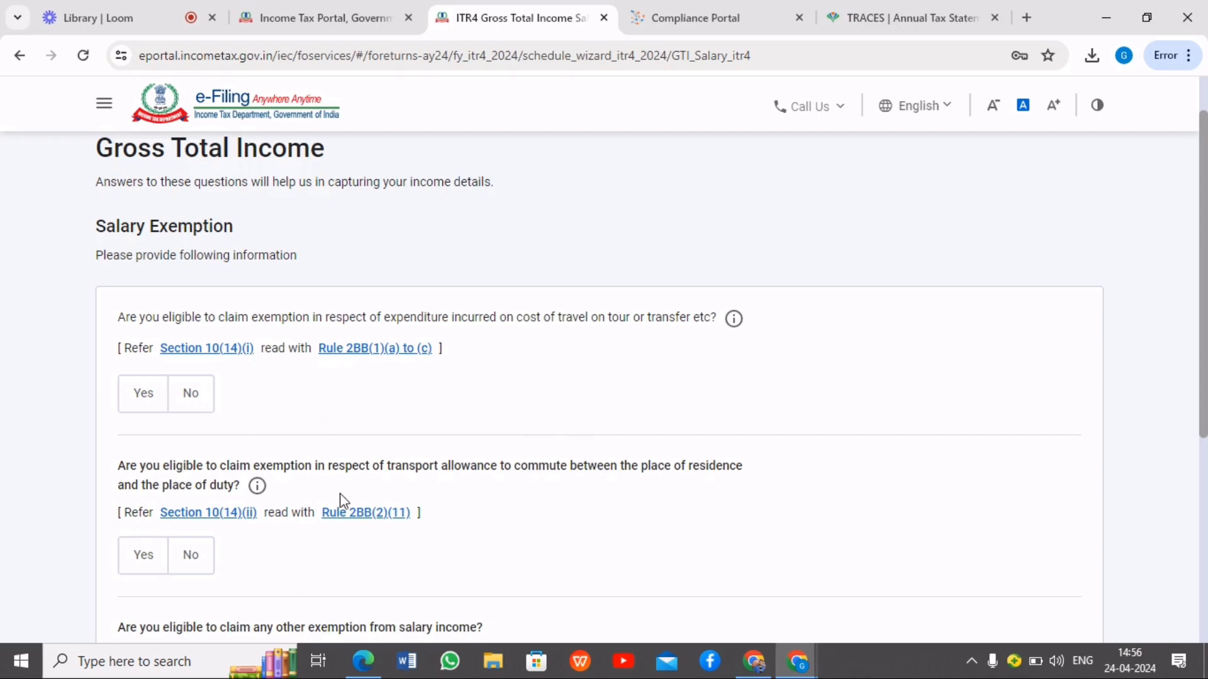
pyautogui.scroll(-5, 334, 497)
pyautogui.scroll(4, 243, 248)
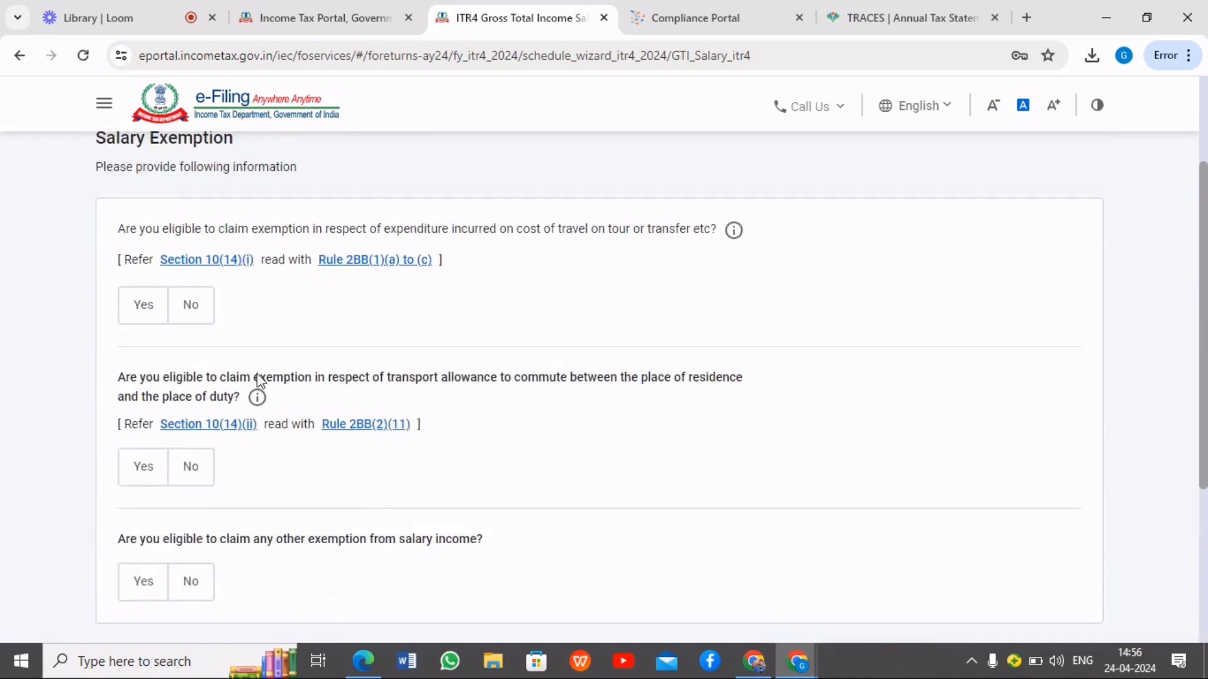
pyautogui.scroll(-4, 286, 455)
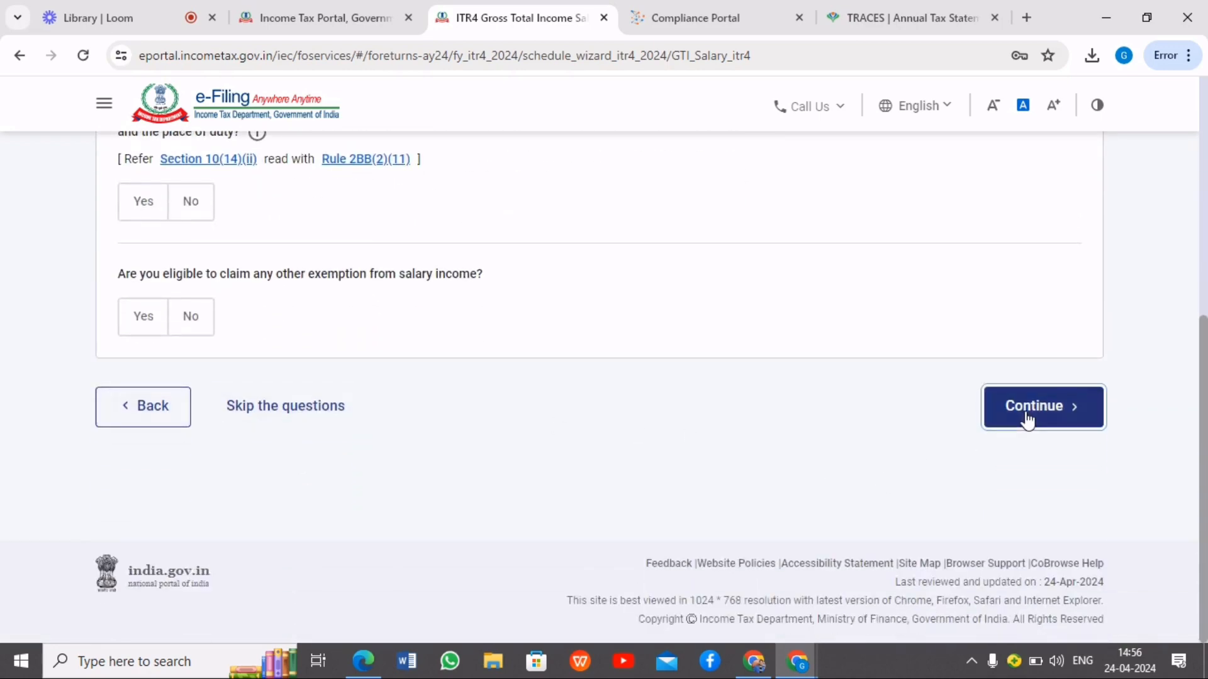
pyautogui.click(1027, 420)
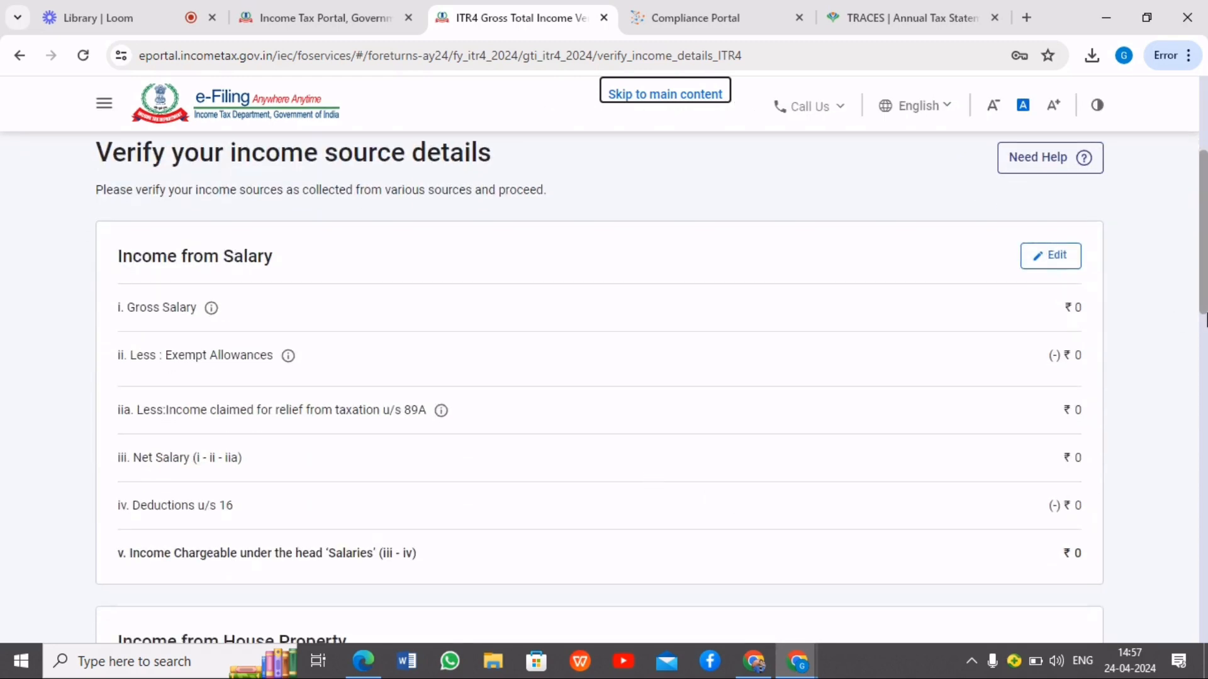
# Review the salary and house property income, and open the form for adding income from business or profession
pyautogui.scroll(-4, 909, 377)
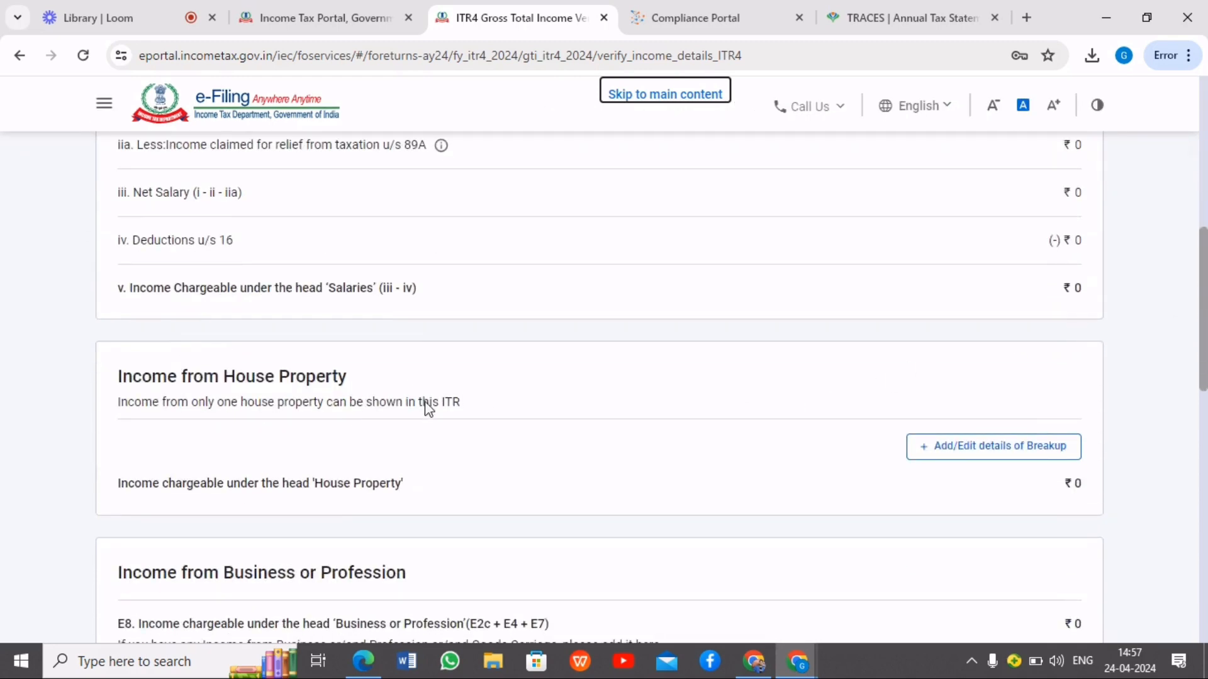
pyautogui.scroll(-3, 1006, 440)
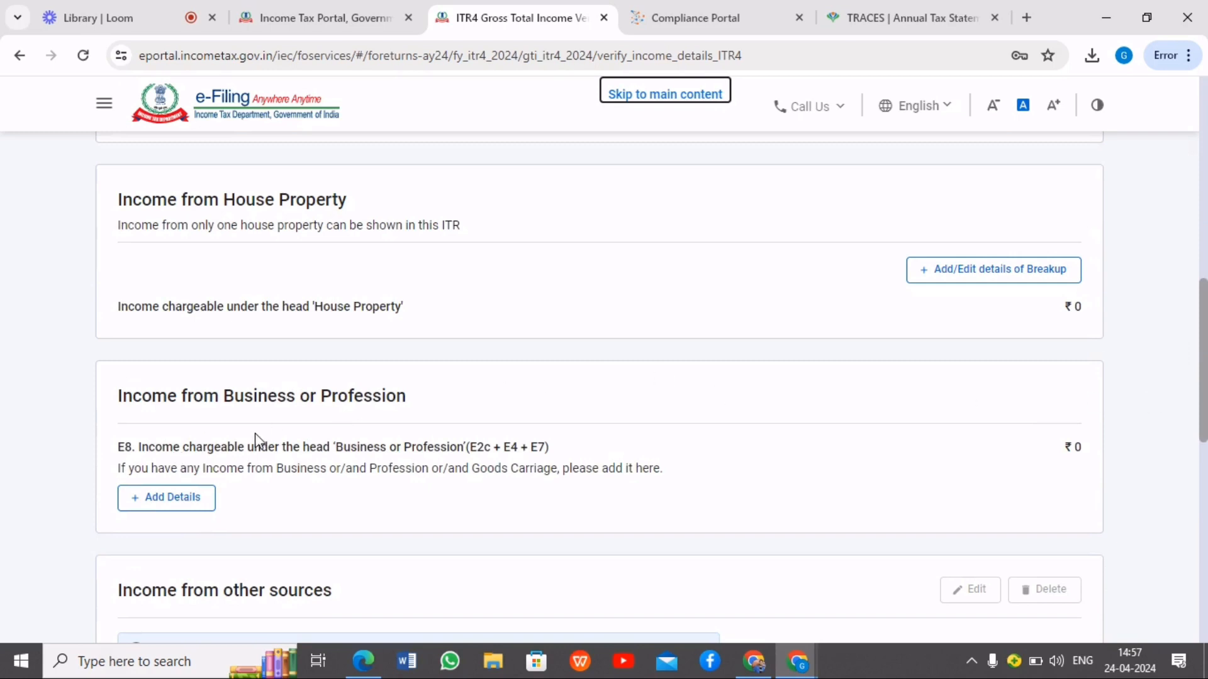
pyautogui.scroll(-1, 573, 428)
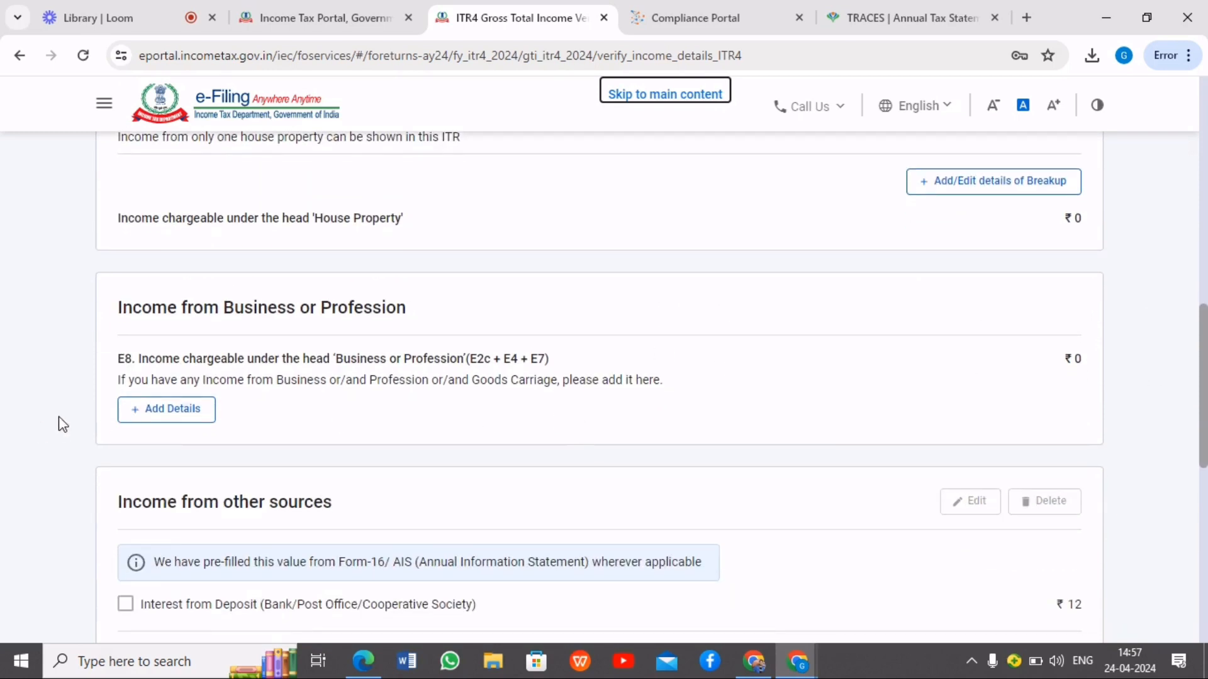
pyautogui.click(178, 417)
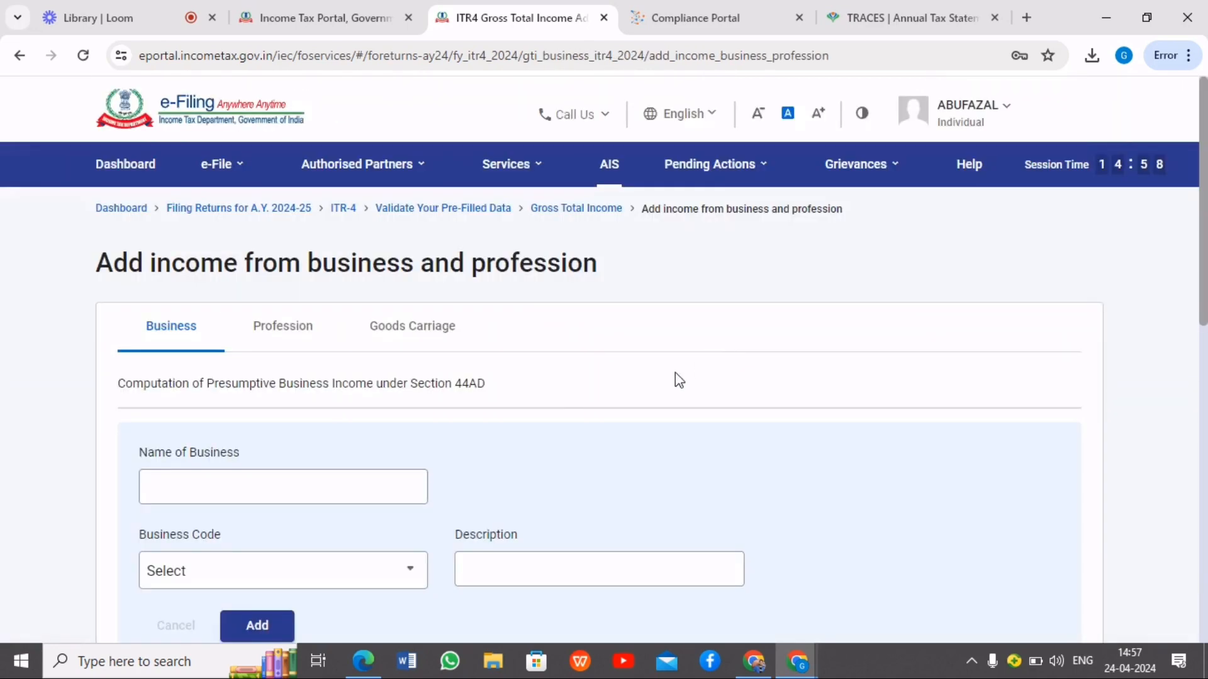
# Compare the Business (44AD) and Profession (44ADA) computations, and select the existing 16013 business and management consultancy entry under Profession
pyautogui.scroll(-2, 706, 370)
pyautogui.scroll(1, 697, 362)
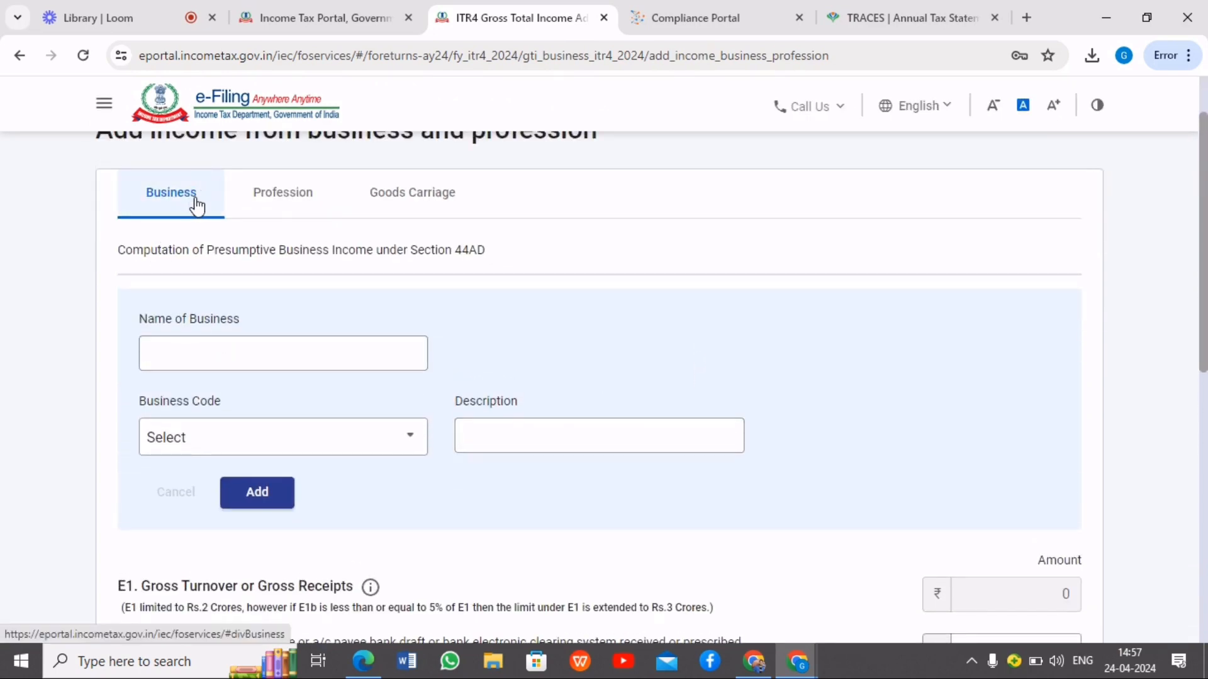
pyautogui.moveTo(491, 249); pyautogui.dragTo(143, 262)
pyautogui.click(299, 200)
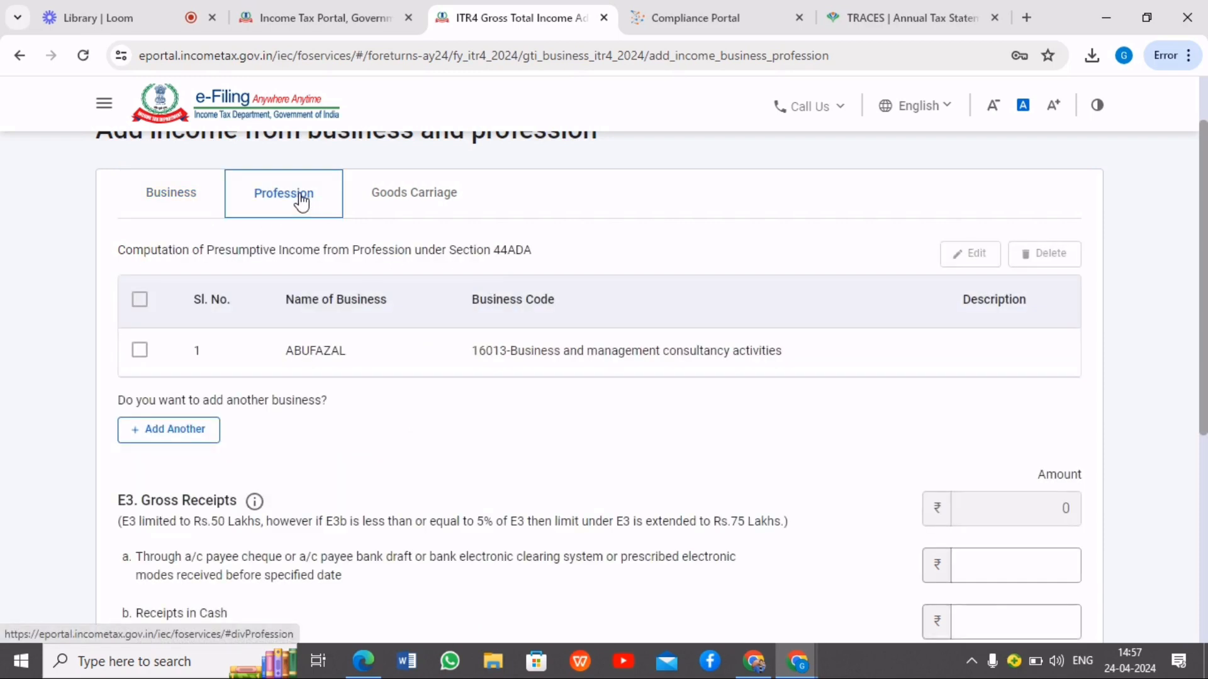
pyautogui.moveTo(550, 254); pyautogui.dragTo(143, 261)
pyautogui.click(610, 259)
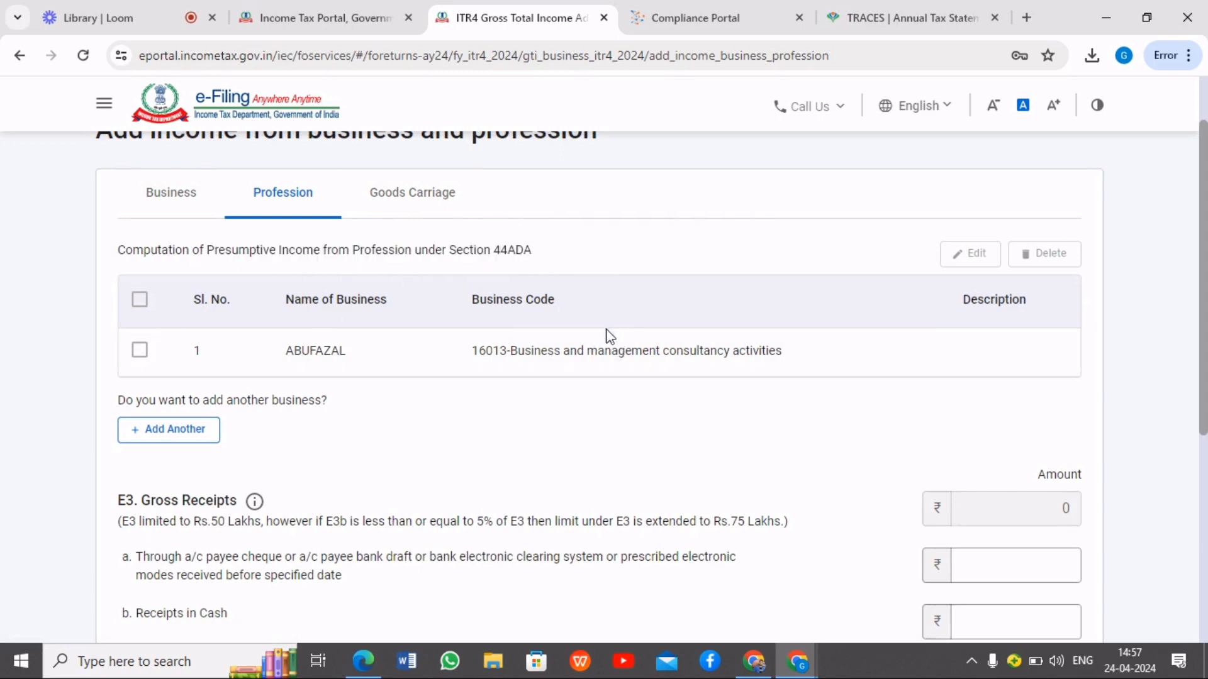
pyautogui.click(139, 353)
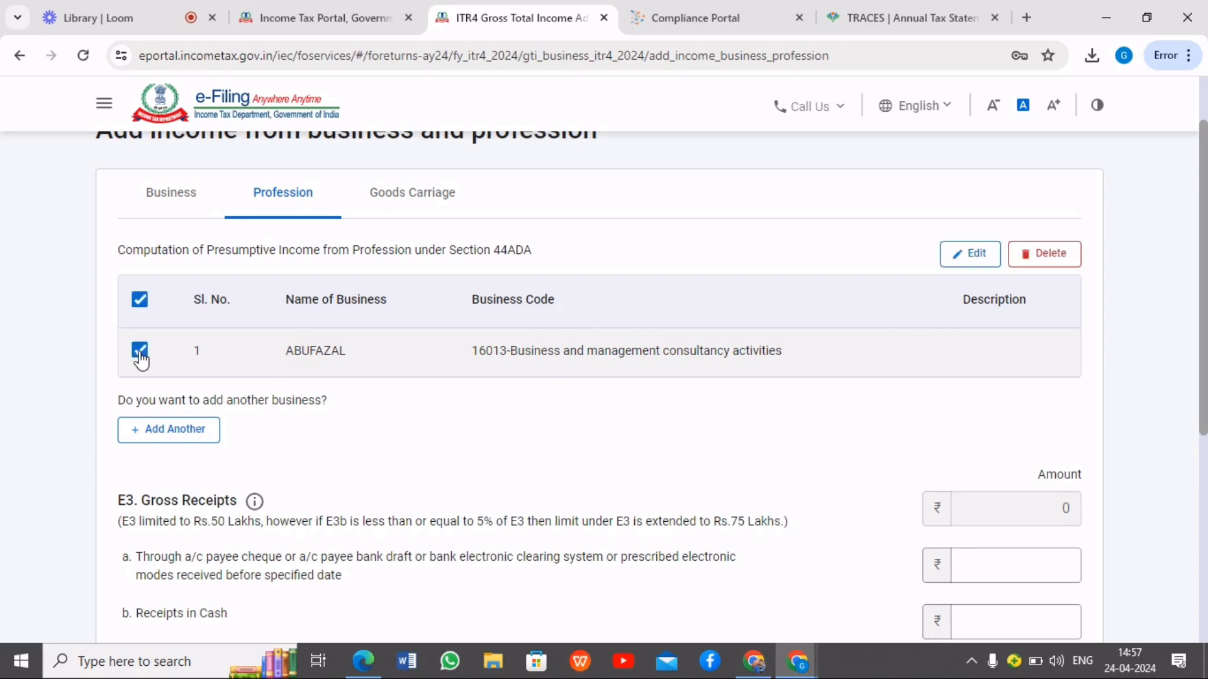
pyautogui.click(187, 207)
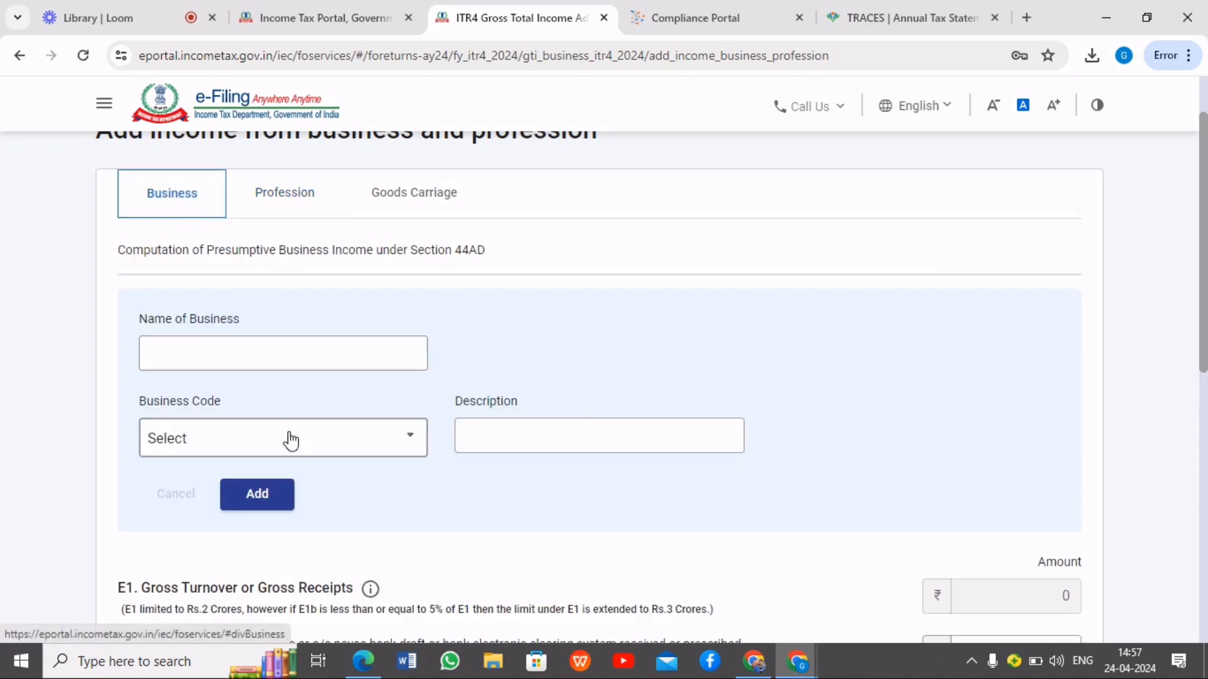
pyautogui.click(298, 208)
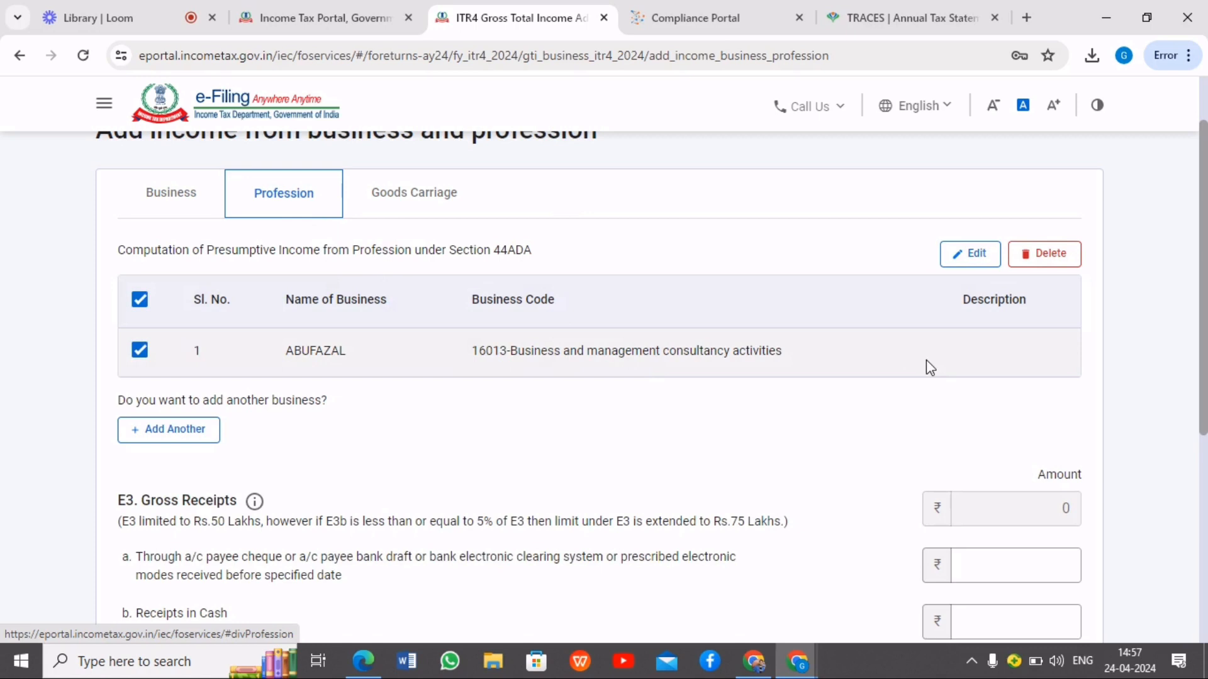
# Review the gross receipts fields under Profession and check the total amount credited in Form 26AS on TRACES
pyautogui.scroll(-1, 687, 360)
pyautogui.scroll(-1, 684, 354)
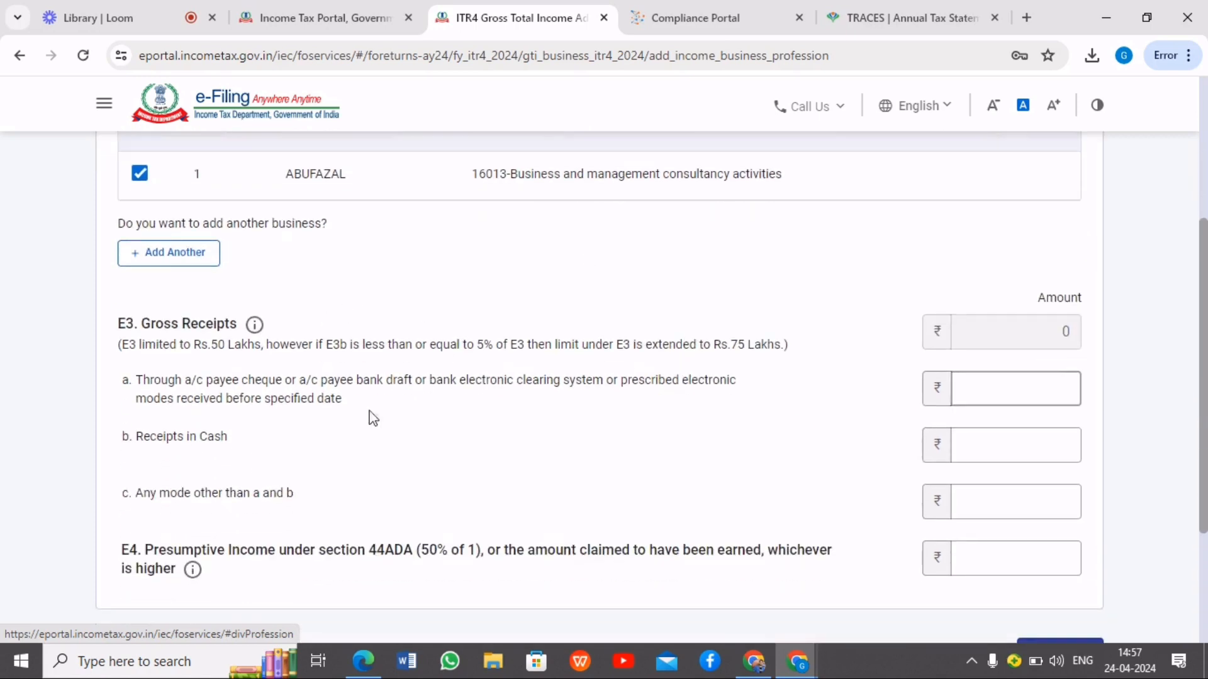
pyautogui.scroll(-1, 568, 381)
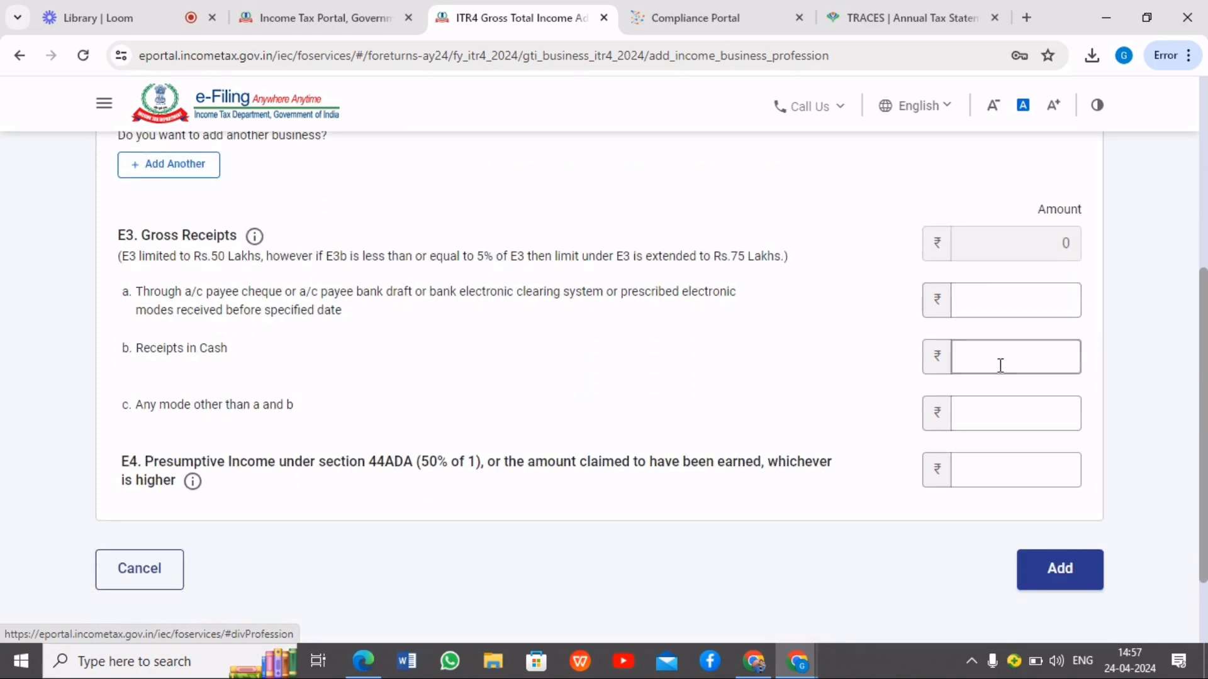
pyautogui.click(892, 19)
pyautogui.click(689, 400)
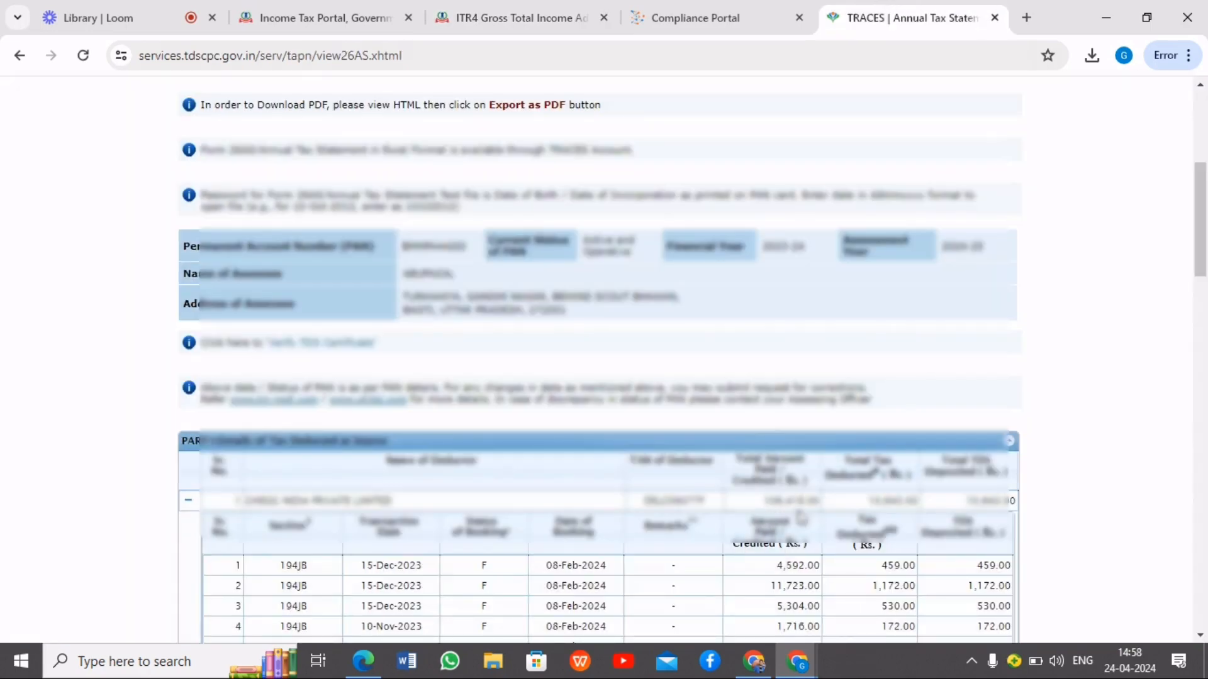
# Return to the ITR-4 form and set gross receipts through bank or electronic modes to 1,06,416, checking the amount against Form 26AS
pyautogui.click(563, 19)
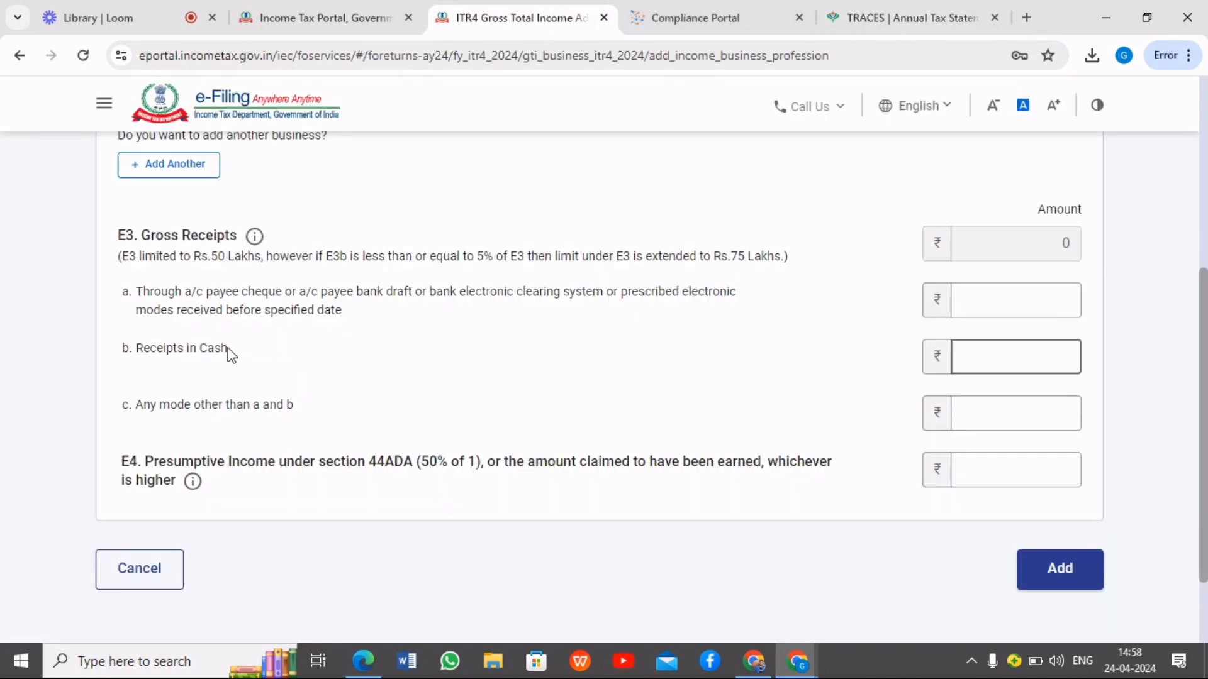
pyautogui.click(1020, 305)
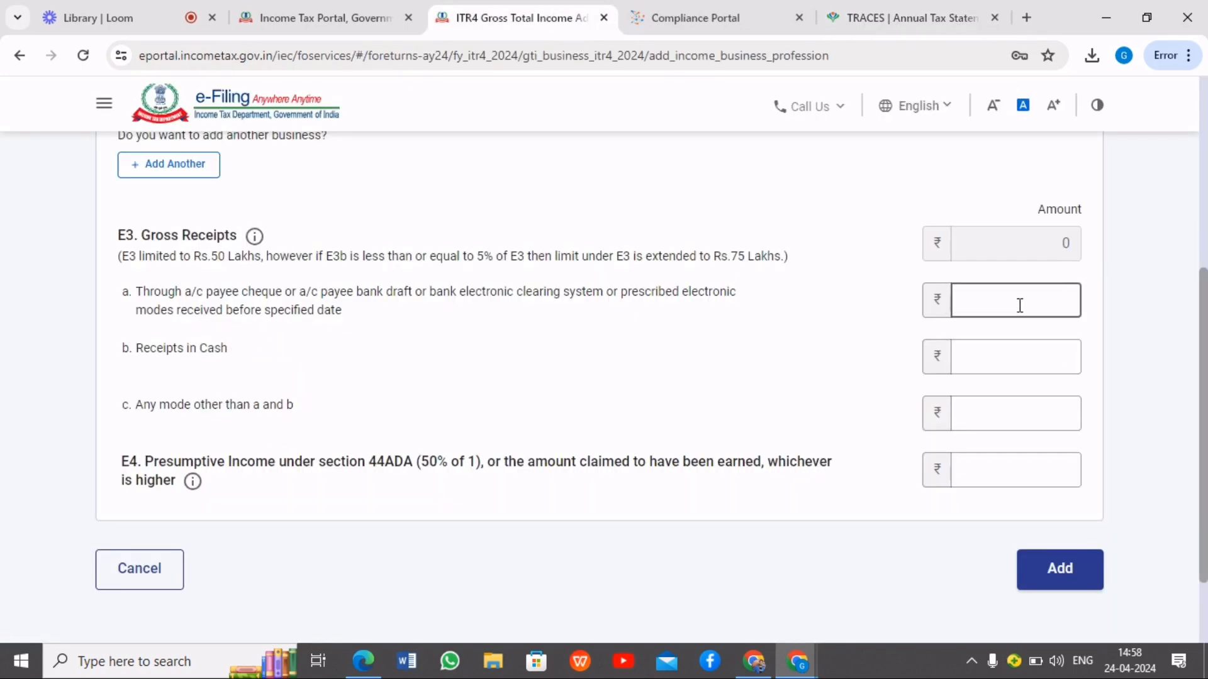
pyautogui.write('106406')
pyautogui.click(905, 18)
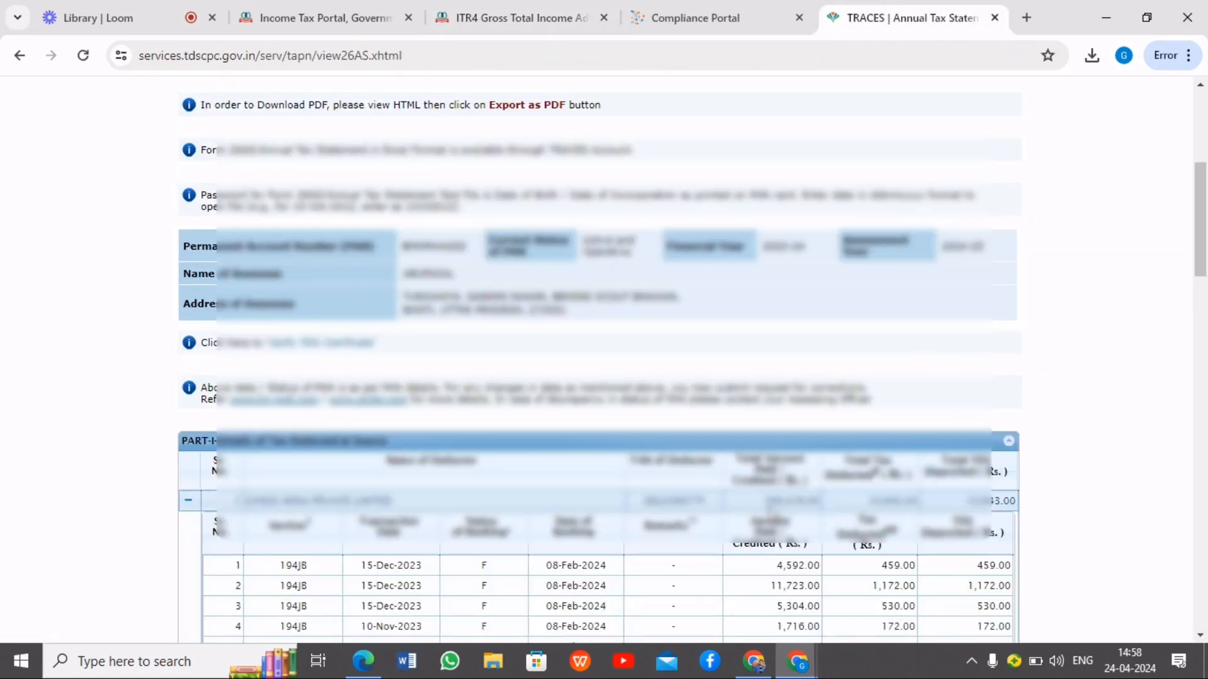
pyautogui.click(547, 18)
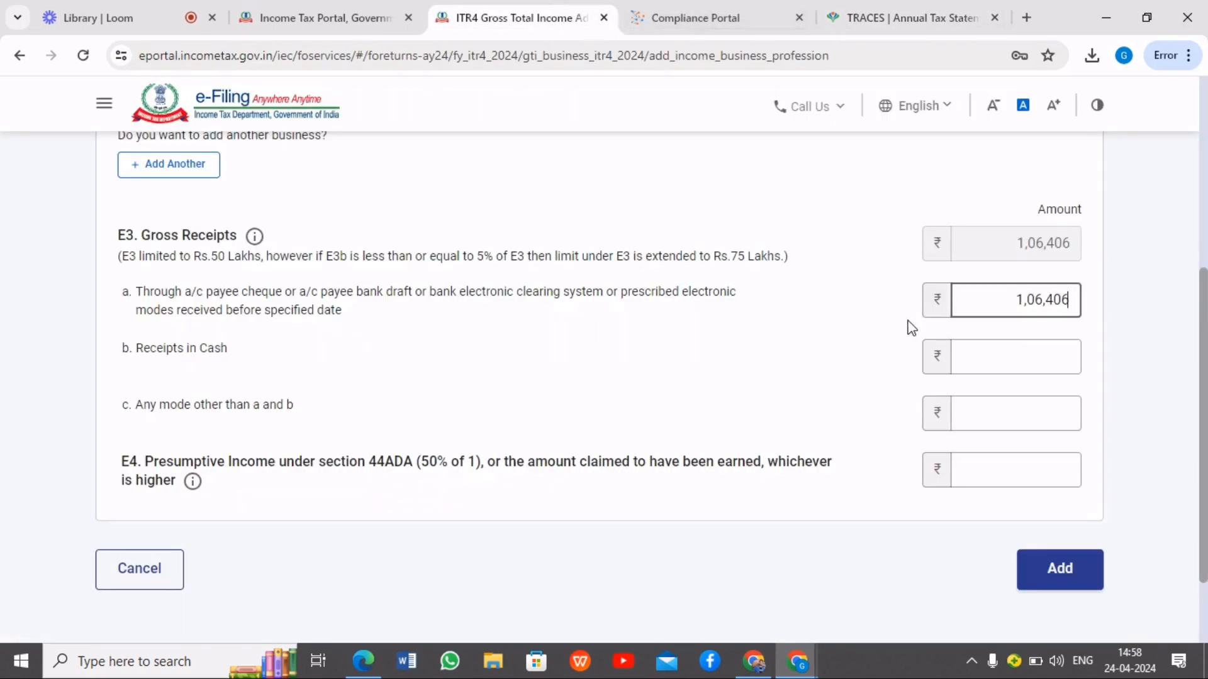
pyautogui.press('BackSpace')
pyautogui.press('BackSpace')
pyautogui.write('16')
# Enter 7,00,000 as receipts in cash and 4,05,000 as presumptive income under section 44ADA
pyautogui.click(1033, 347)
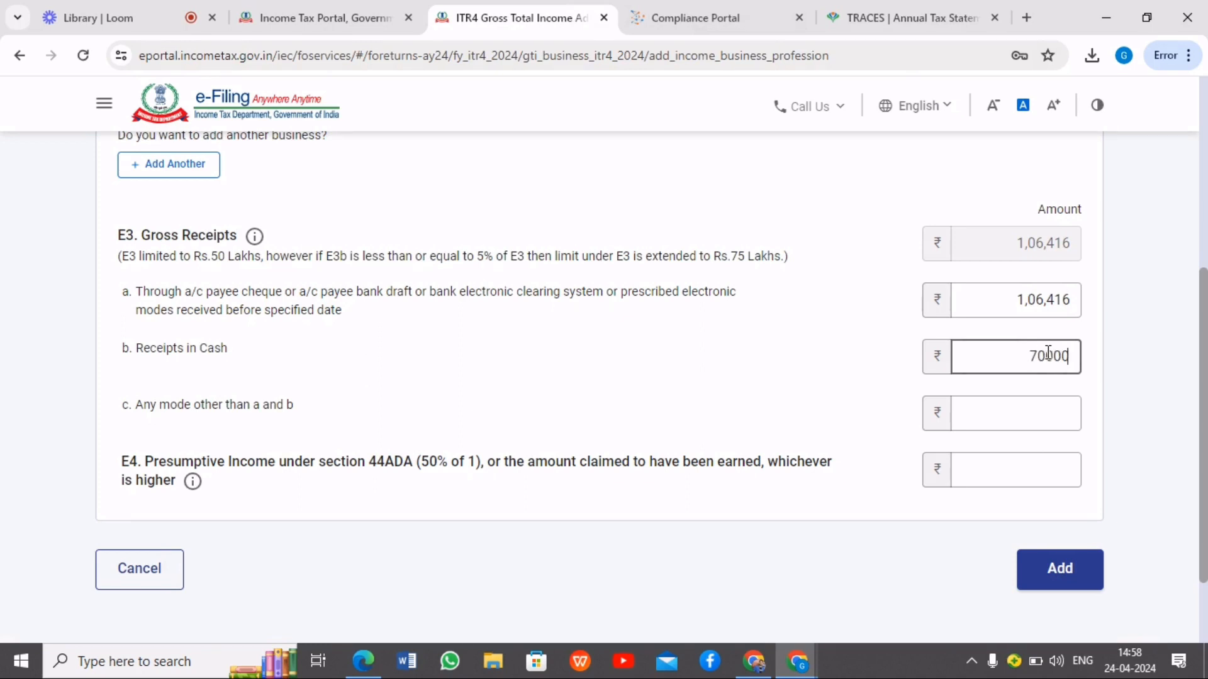
pyautogui.click(874, 378)
pyautogui.scroll(-2, 781, 405)
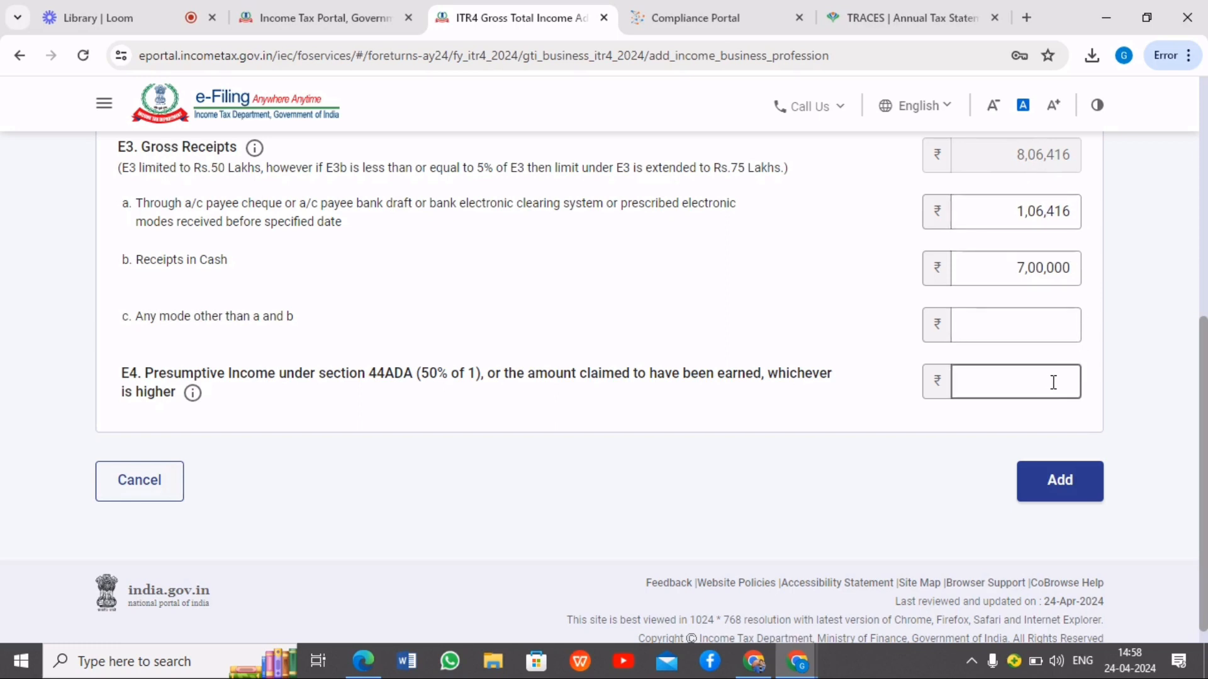
pyautogui.write('000')
pyautogui.click(860, 407)
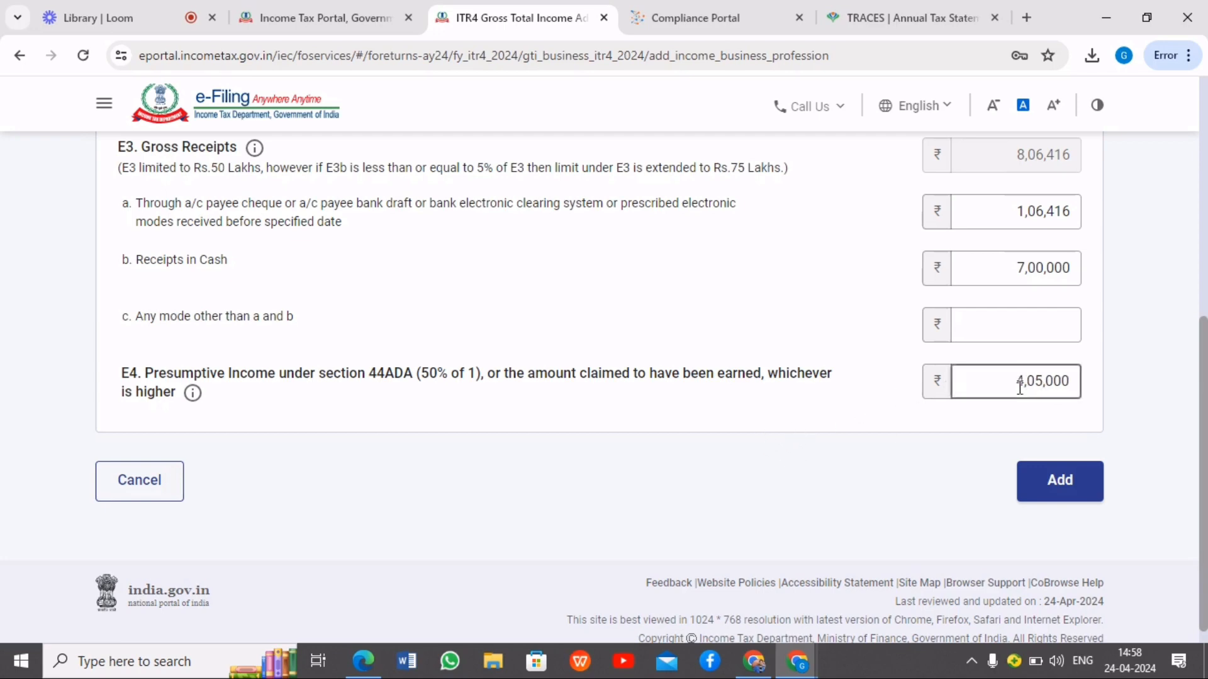
# Add the 44ADA profession details to the return and select the deposit interest entry under income from other sources
pyautogui.click(1059, 482)
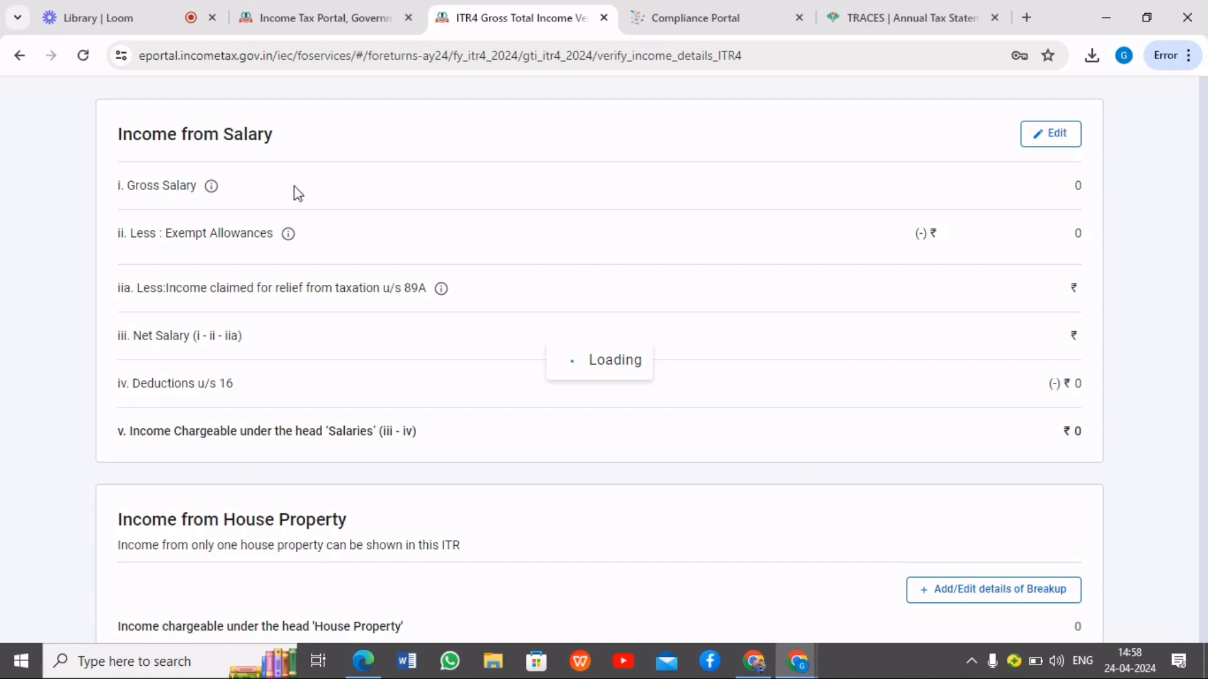
pyautogui.scroll(-10, 1013, 366)
pyautogui.scroll(-4, 1048, 367)
pyautogui.scroll(-4, 1078, 245)
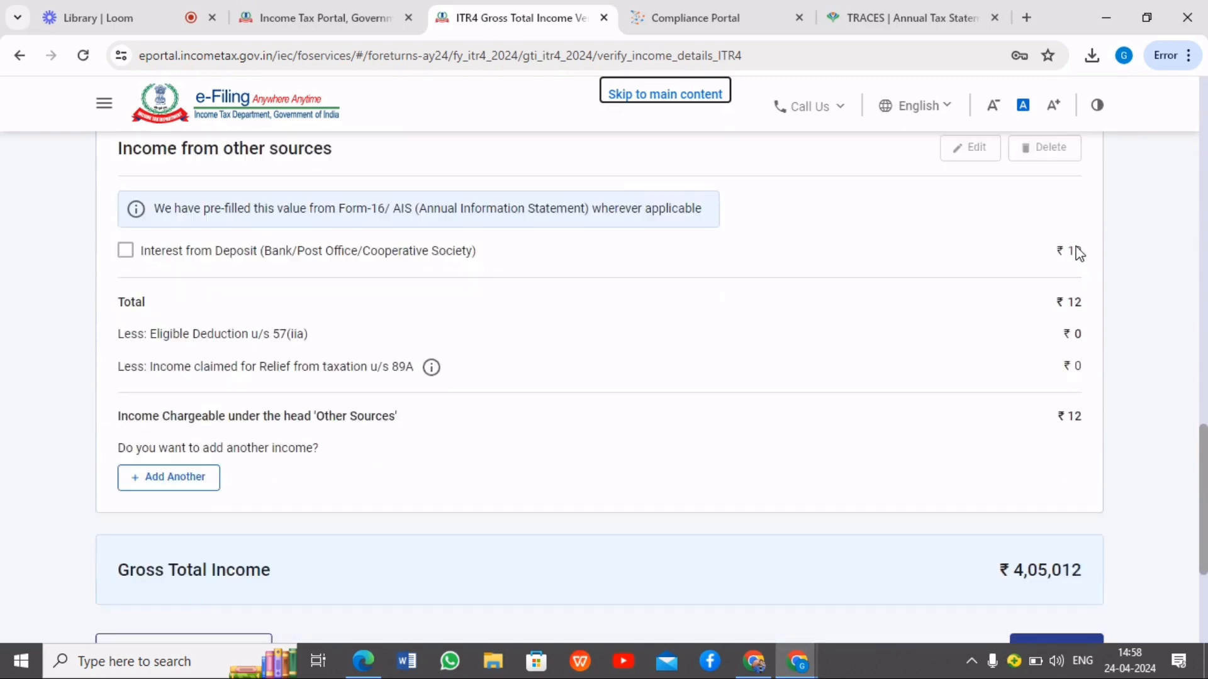
pyautogui.scroll(3, 302, 283)
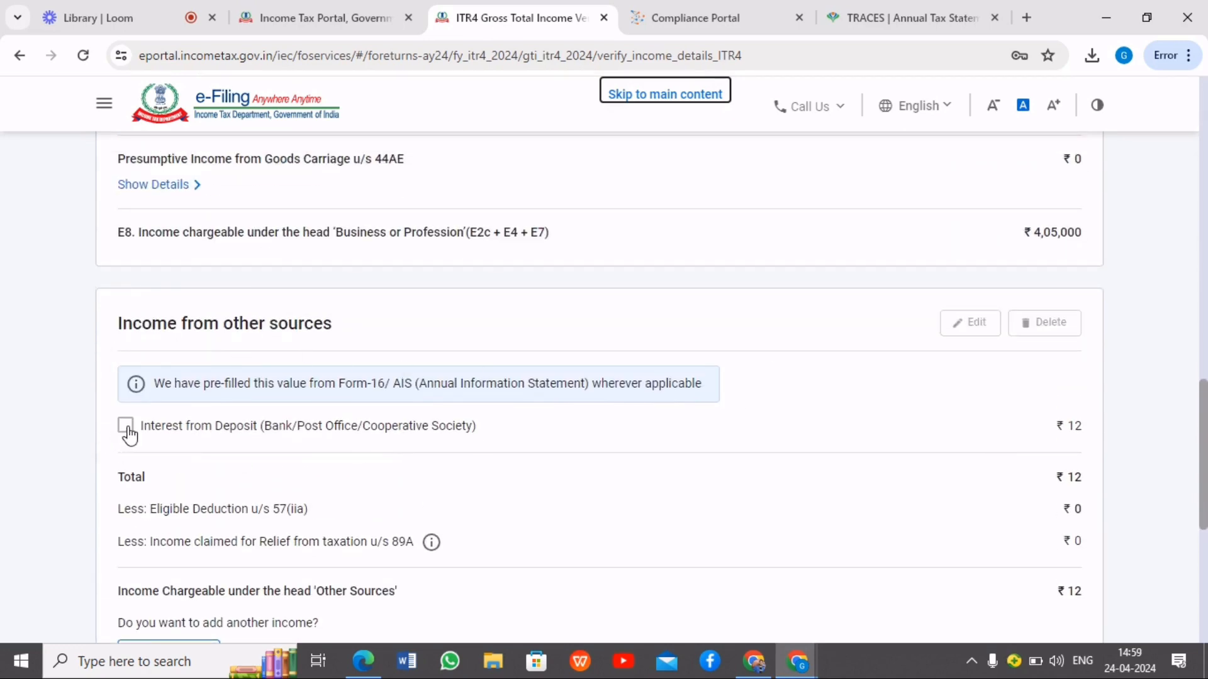
pyautogui.click(126, 426)
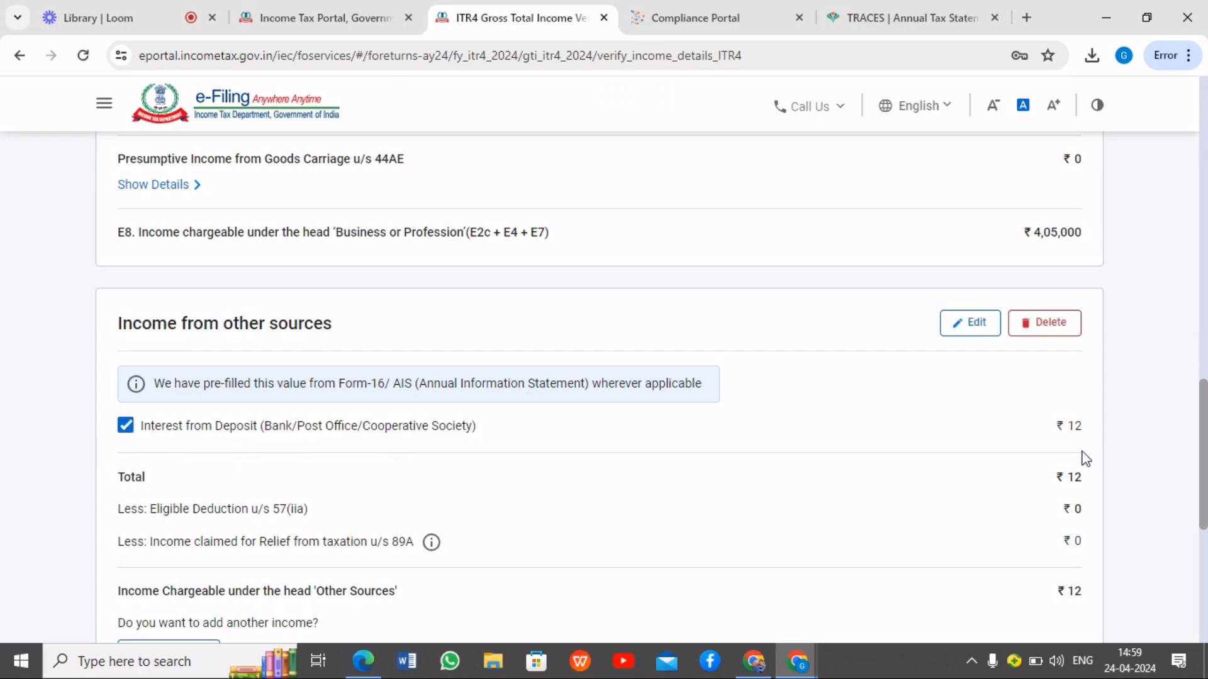
# Check the other-sources income and confirm the Gross Total Income section
pyautogui.scroll(-3, 1090, 456)
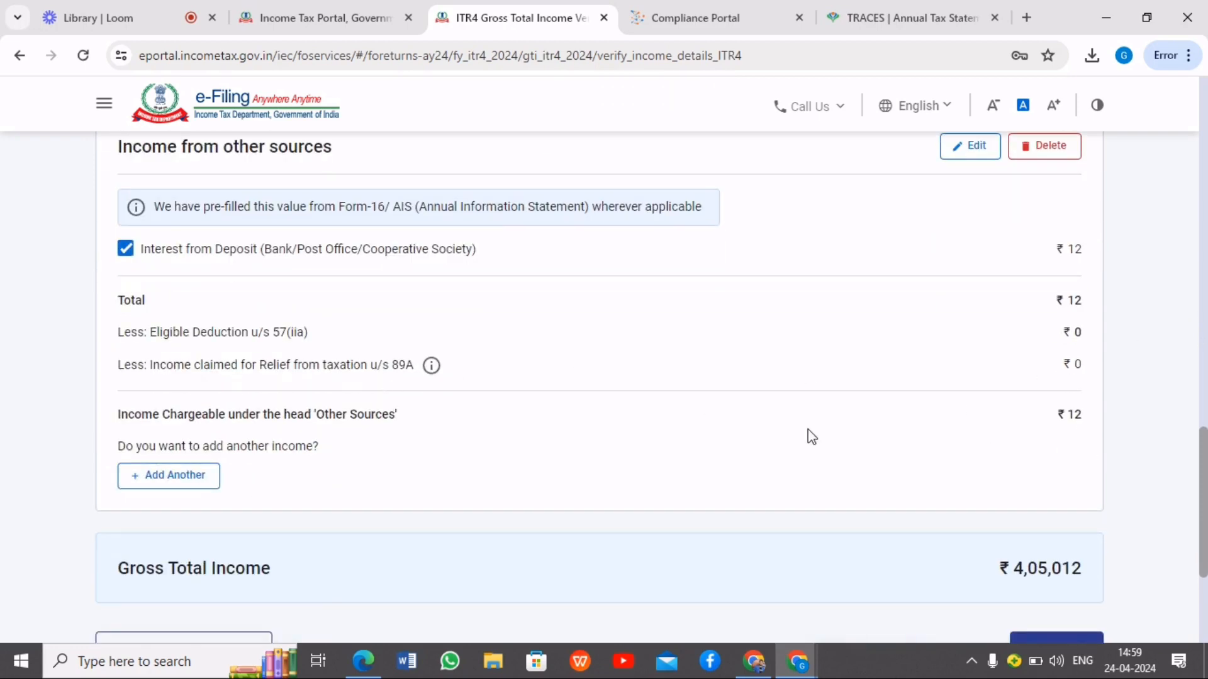
pyautogui.scroll(-3, 961, 433)
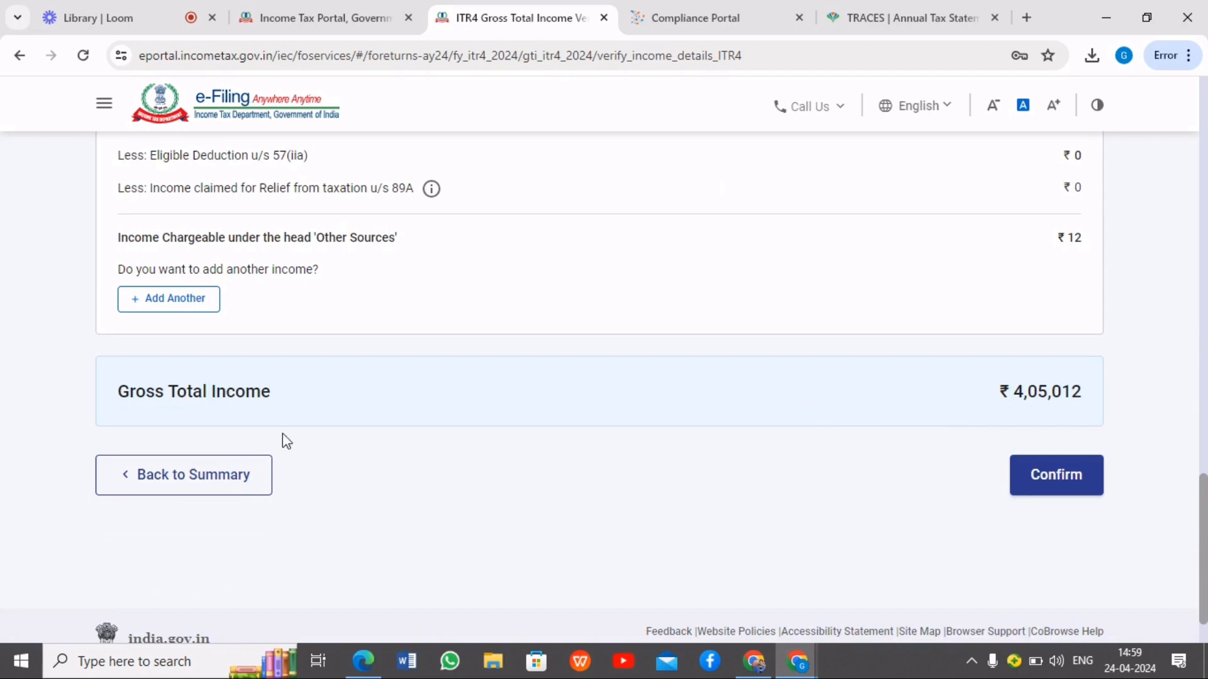
pyautogui.click(1064, 478)
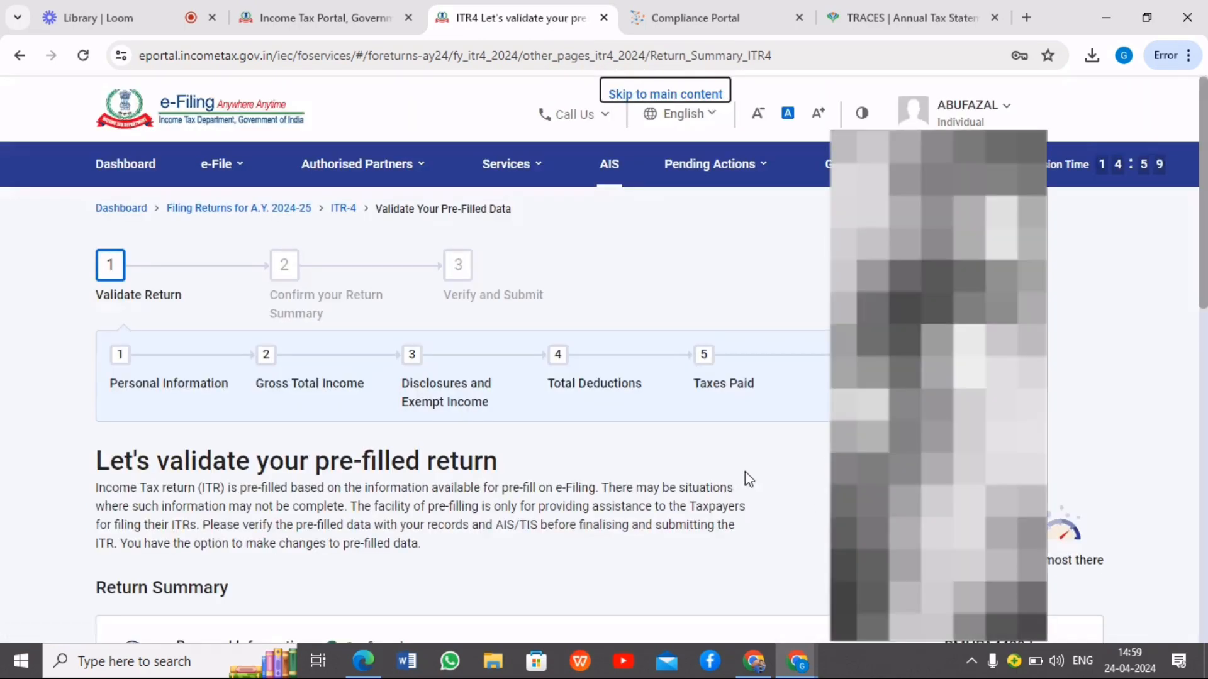
# Open Disclosures and Exempt Income from the return summary and review its financial particulars, GST and exempt income sections
pyautogui.scroll(-3, 787, 480)
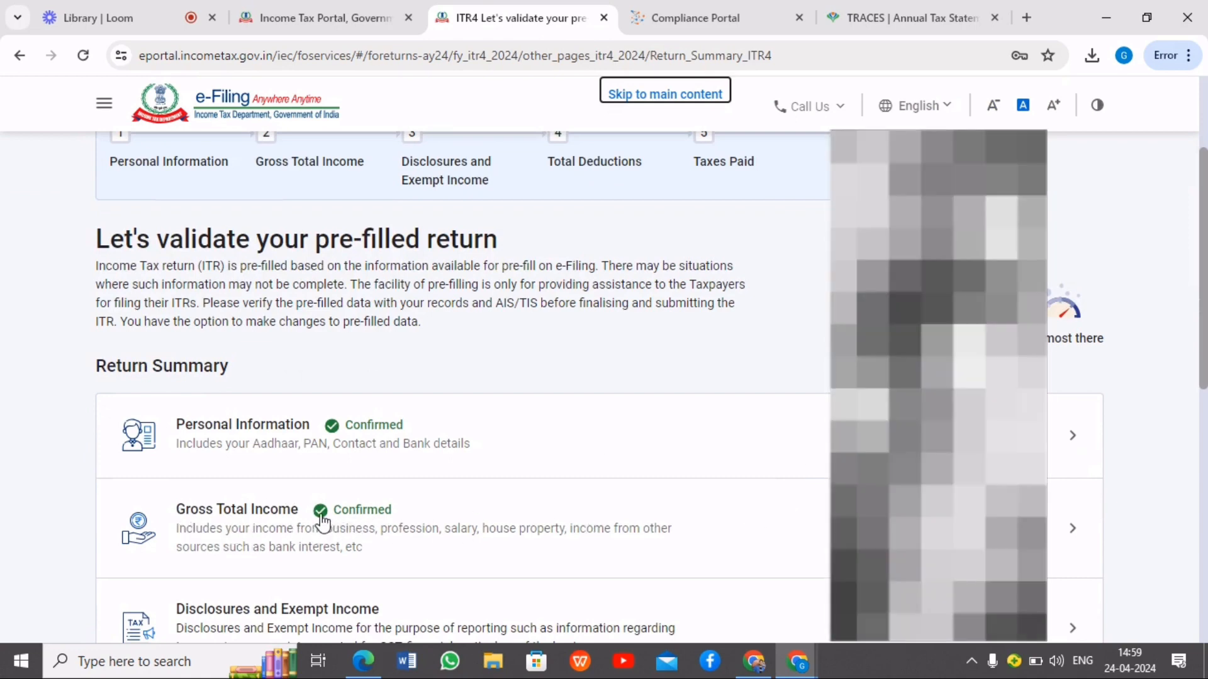
pyautogui.scroll(-4, 322, 521)
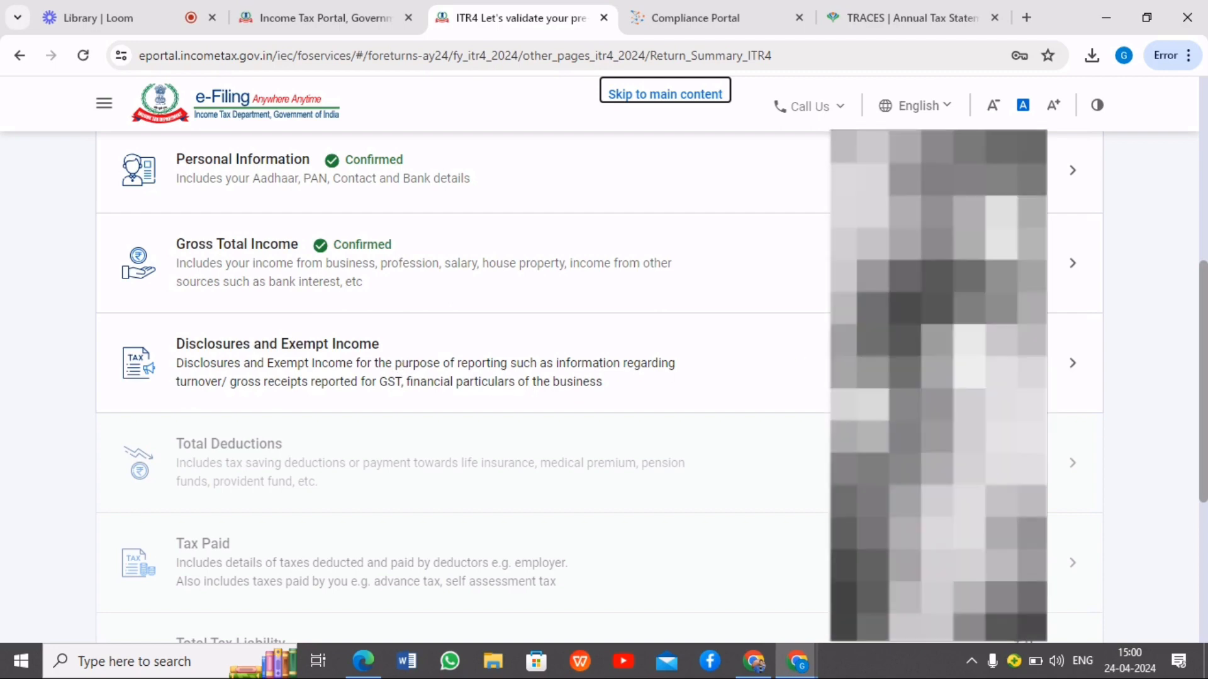
pyautogui.click(527, 357)
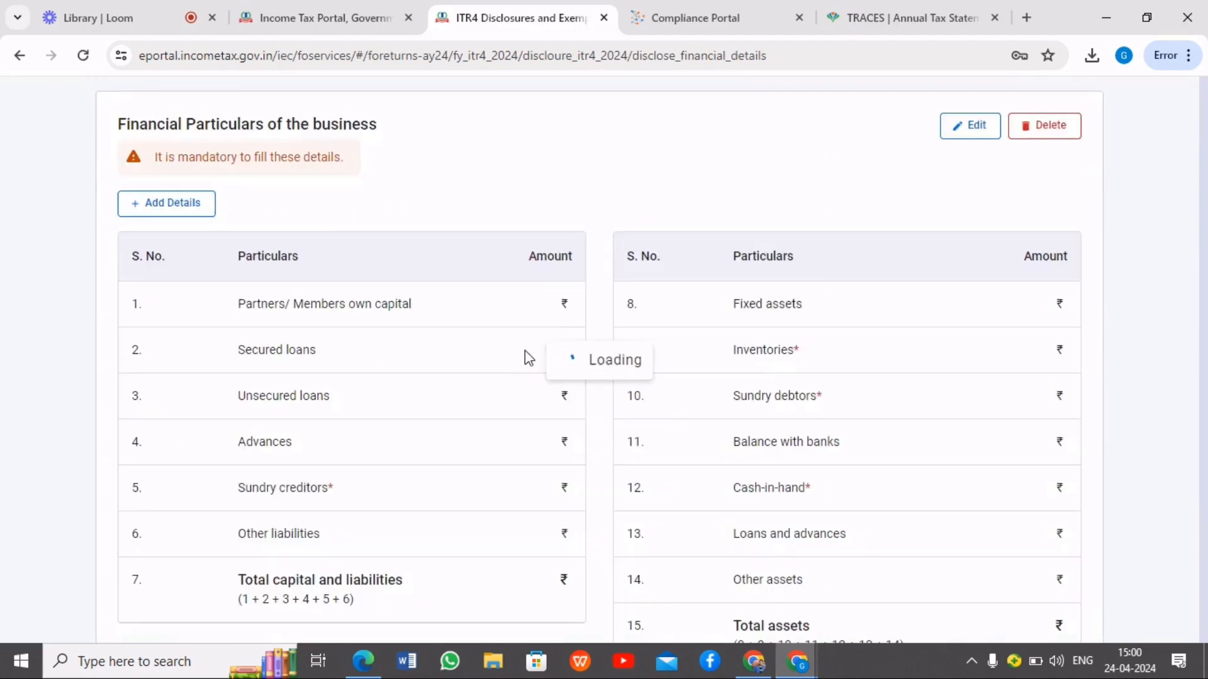
pyautogui.scroll(-6, 749, 377)
pyautogui.scroll(-3, 749, 358)
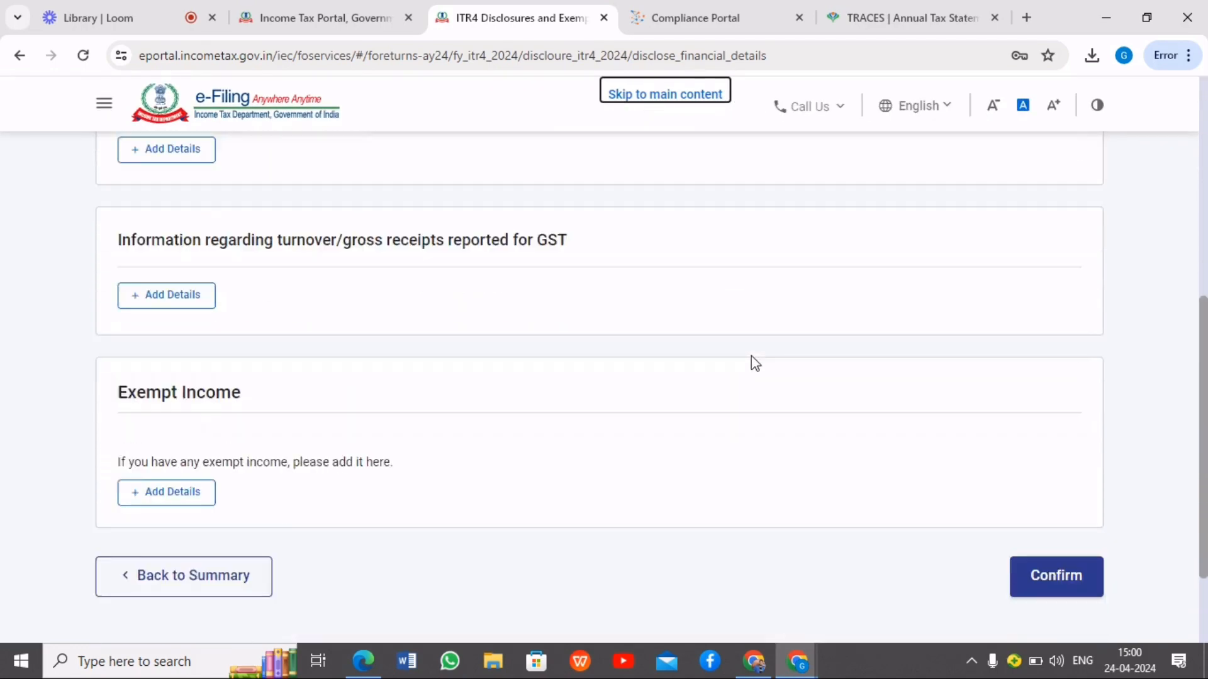
pyautogui.scroll(2, 363, 347)
pyautogui.scroll(1, 364, 348)
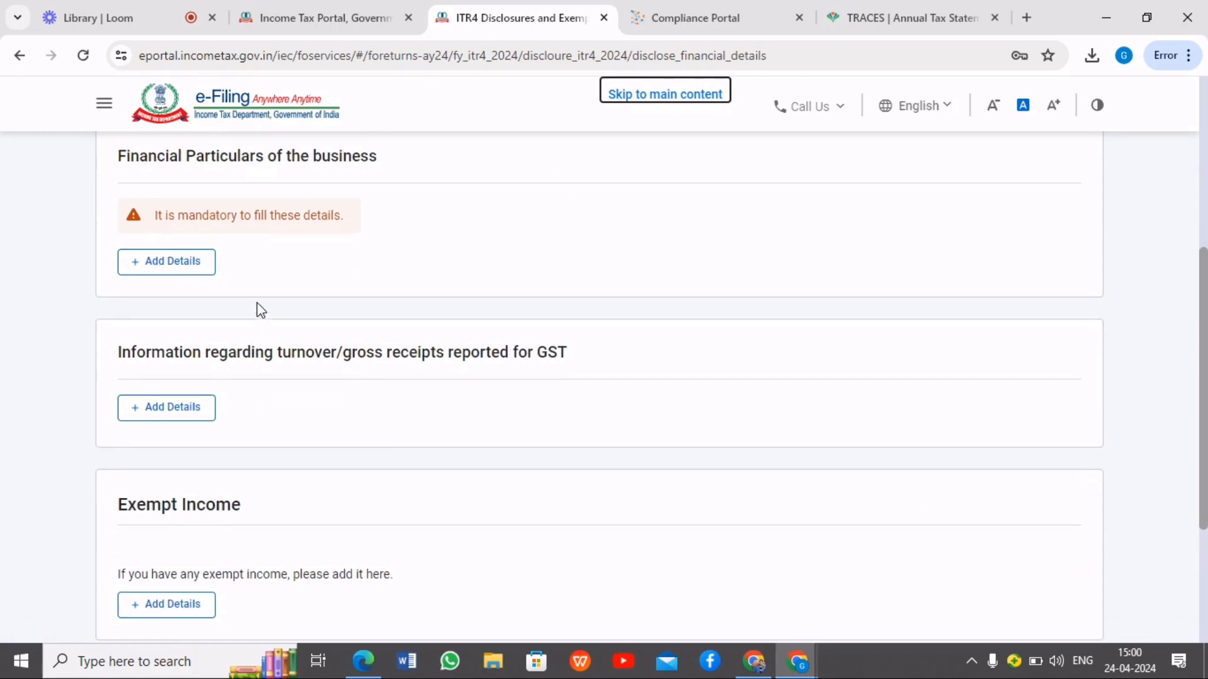
pyautogui.scroll(3, 325, 271)
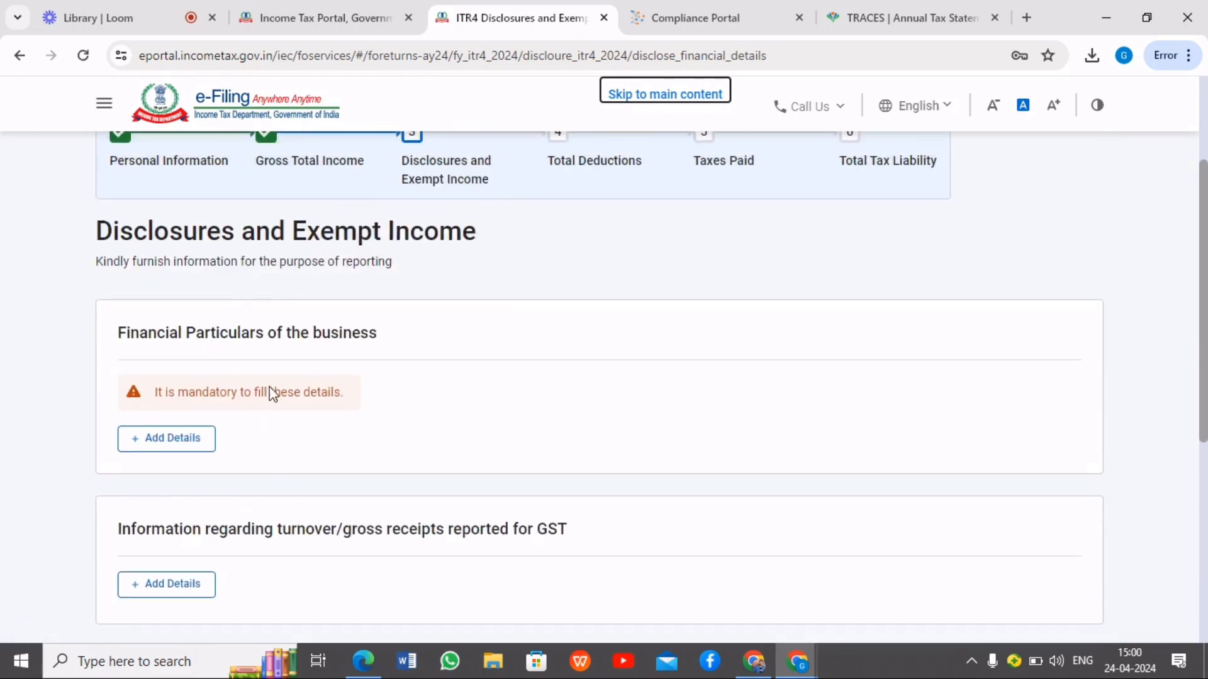
# Start adding the financial particulars of the business and enter 1,06,582 as sundry creditors
pyautogui.click(191, 440)
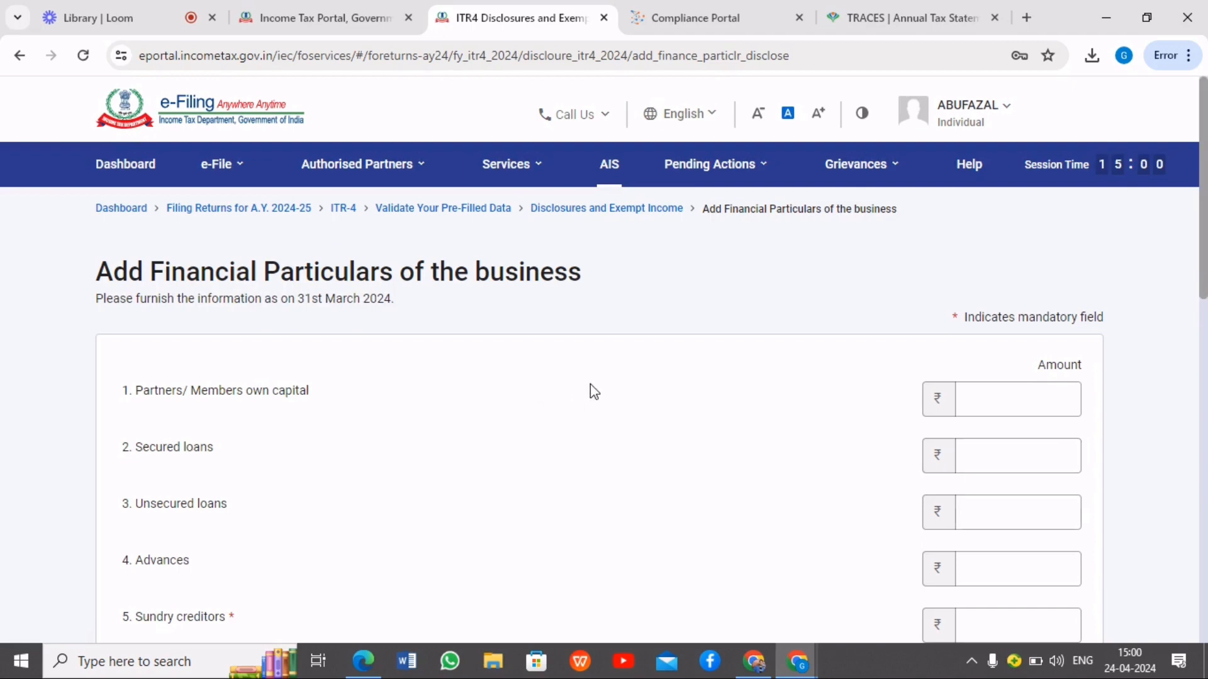
pyautogui.scroll(-3, 742, 374)
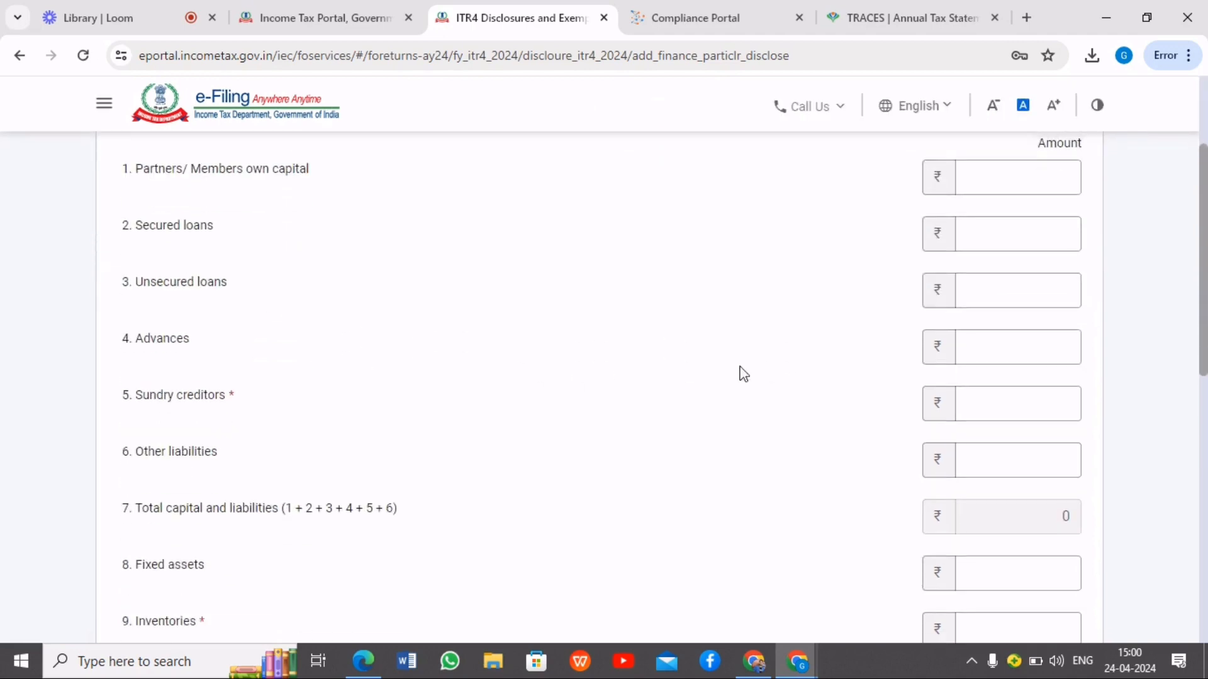
pyautogui.scroll(3, 348, 351)
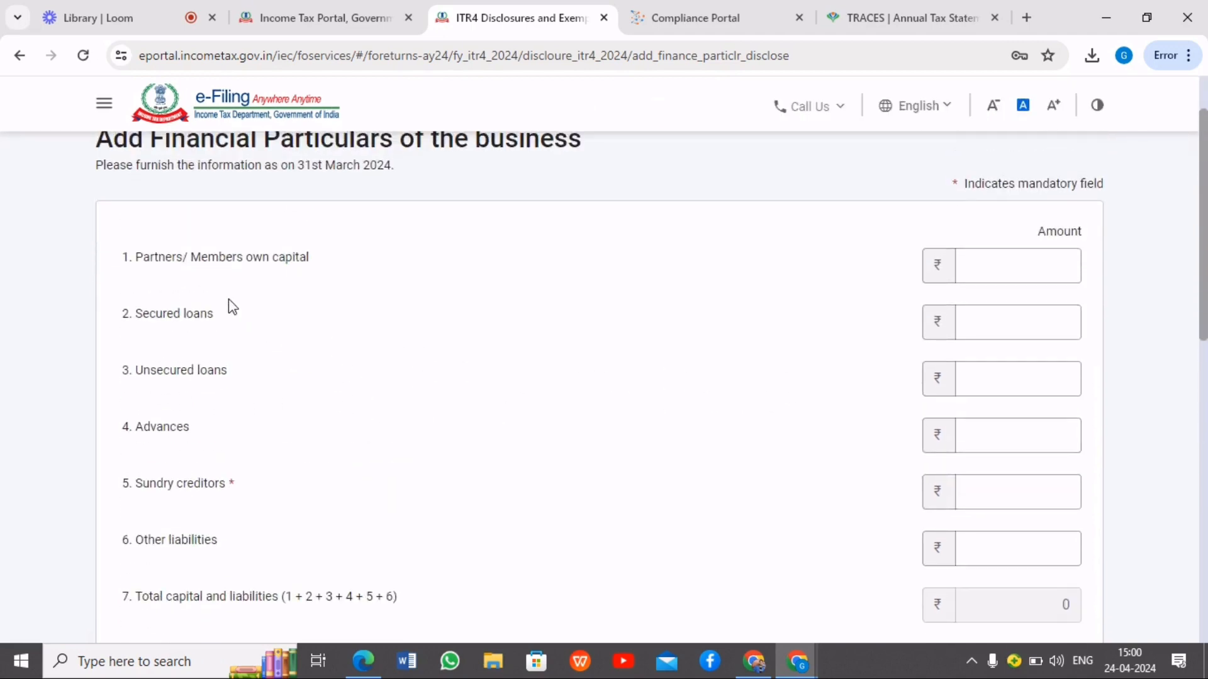
pyautogui.moveTo(123, 484); pyautogui.dragTo(264, 493)
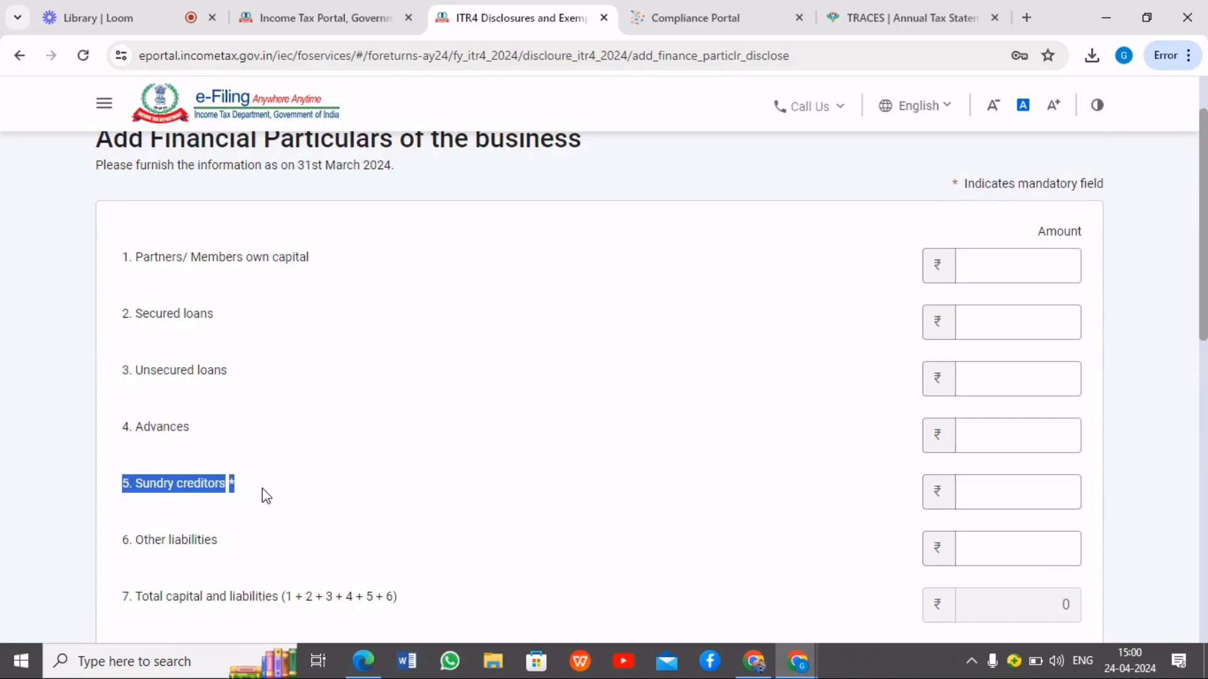
pyautogui.click(1040, 491)
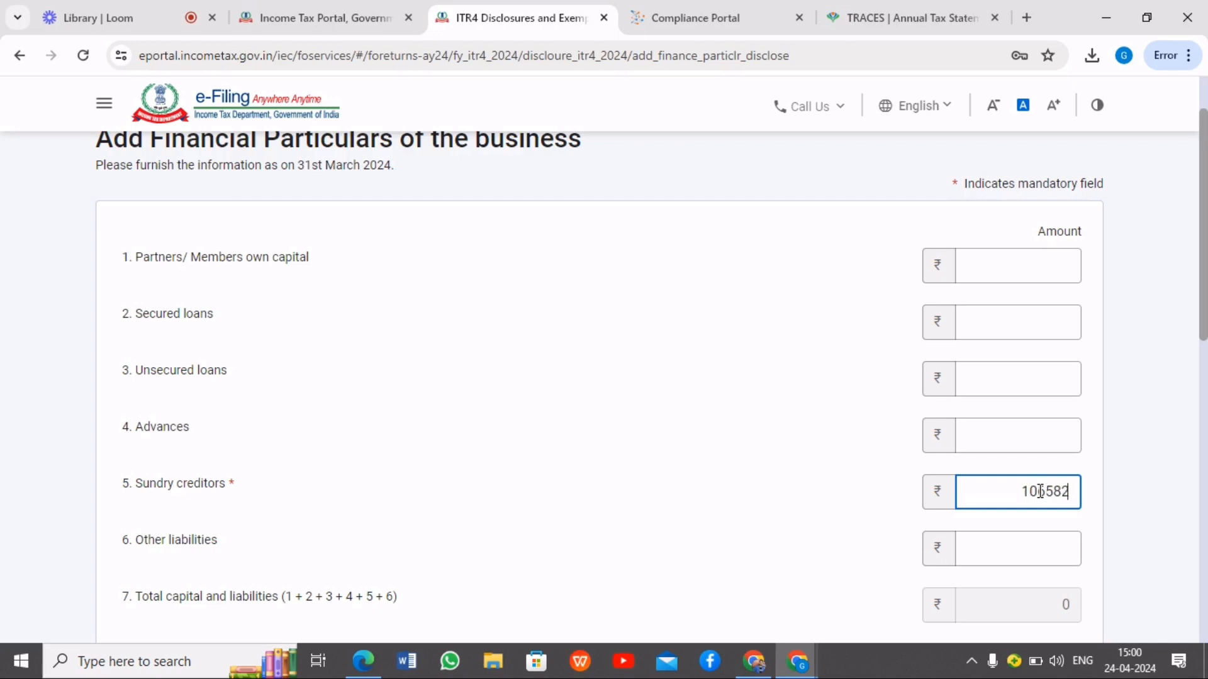
pyautogui.click(1127, 466)
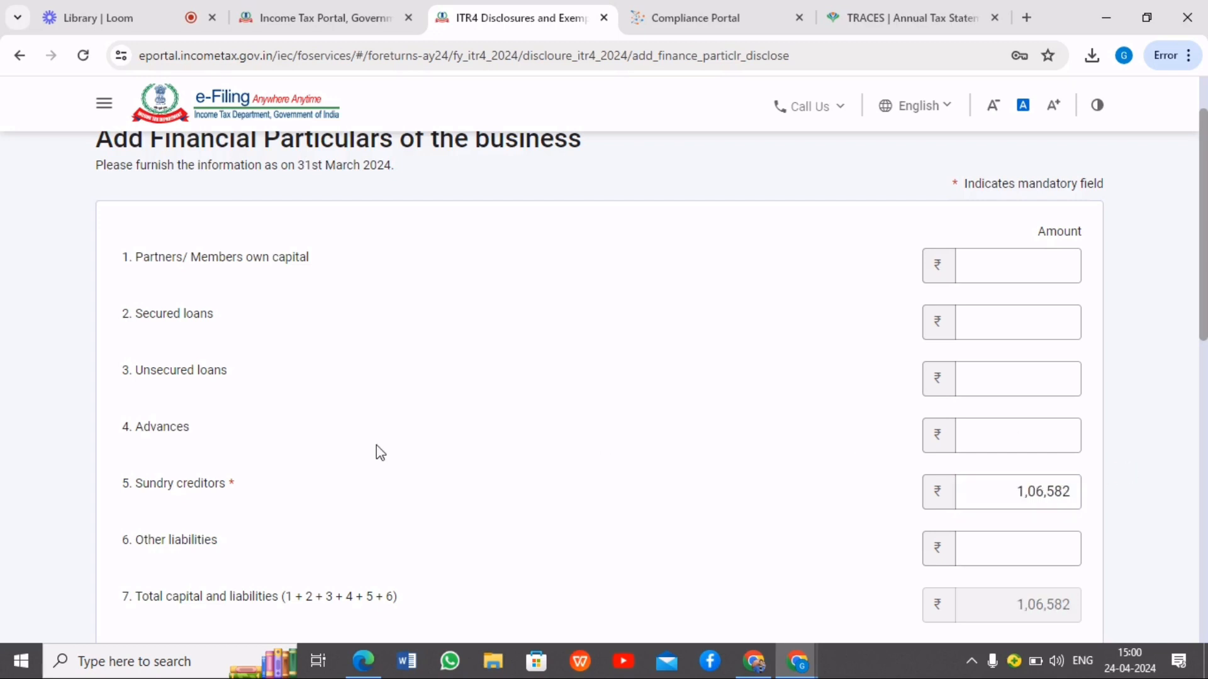
# Enter 0 for inventories and 2,06,580 for sundry debtors in the financial particulars
pyautogui.scroll(-3, 253, 495)
pyautogui.click(130, 540)
pyautogui.moveTo(123, 535); pyautogui.dragTo(216, 542)
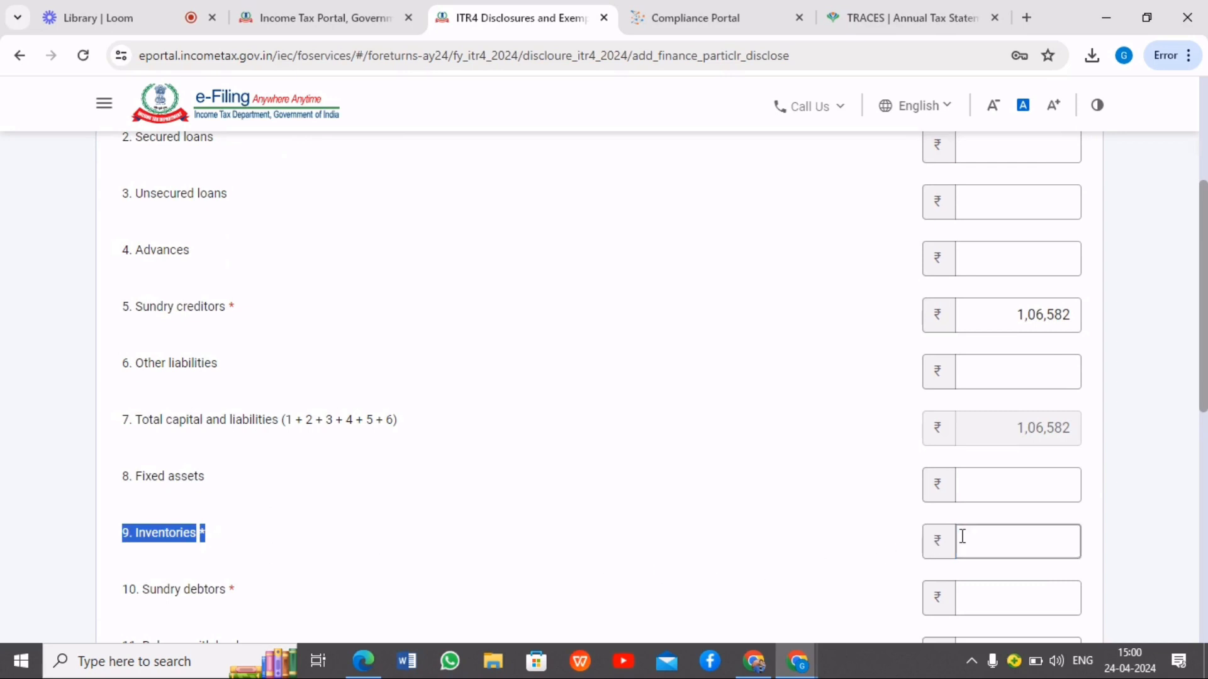
pyautogui.click(998, 545)
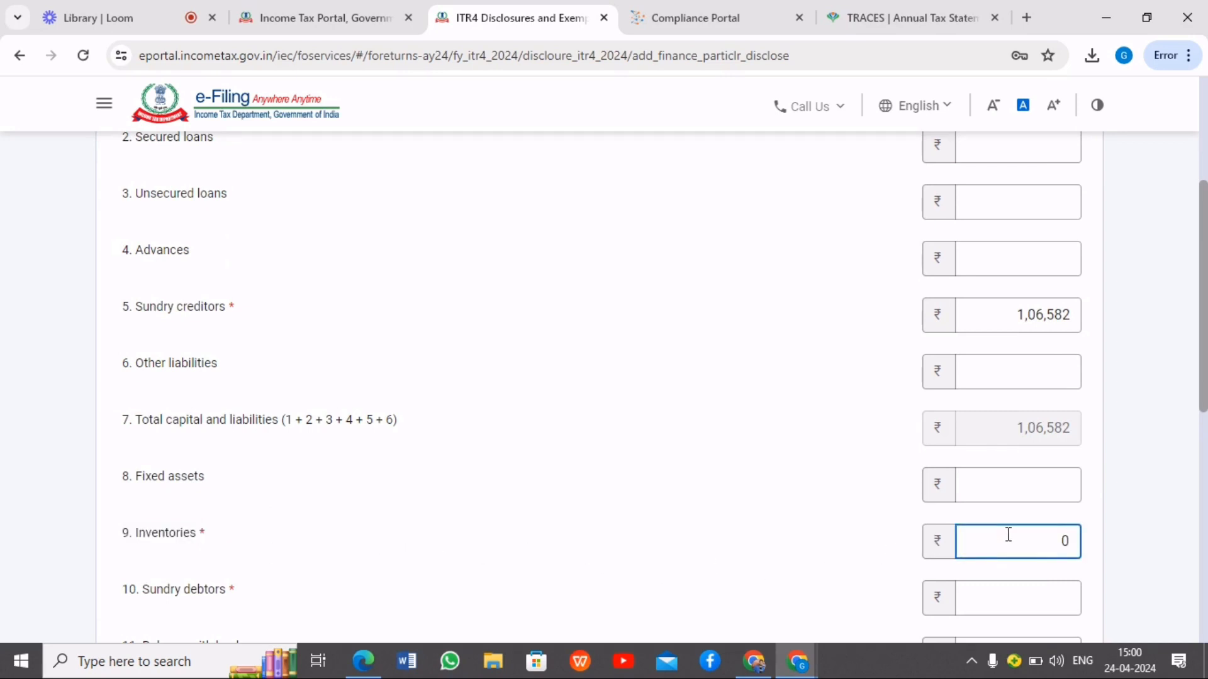
pyautogui.write('0')
pyautogui.press('Tab')
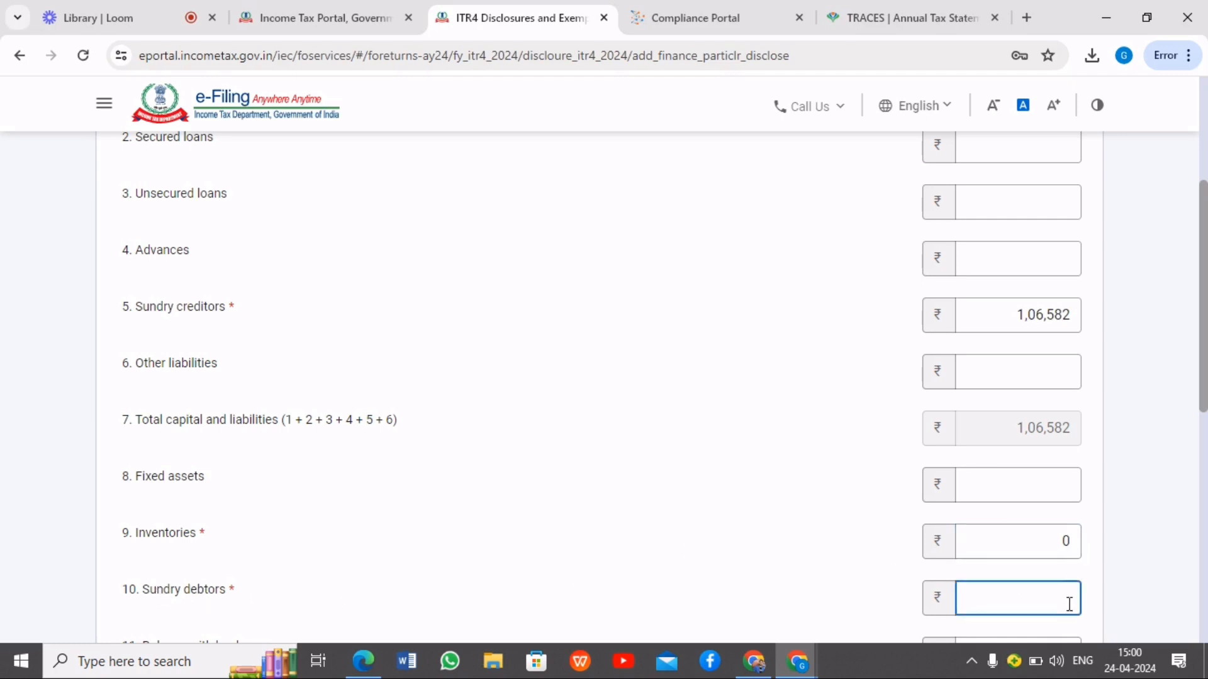
pyautogui.write('206580')
pyautogui.click(824, 534)
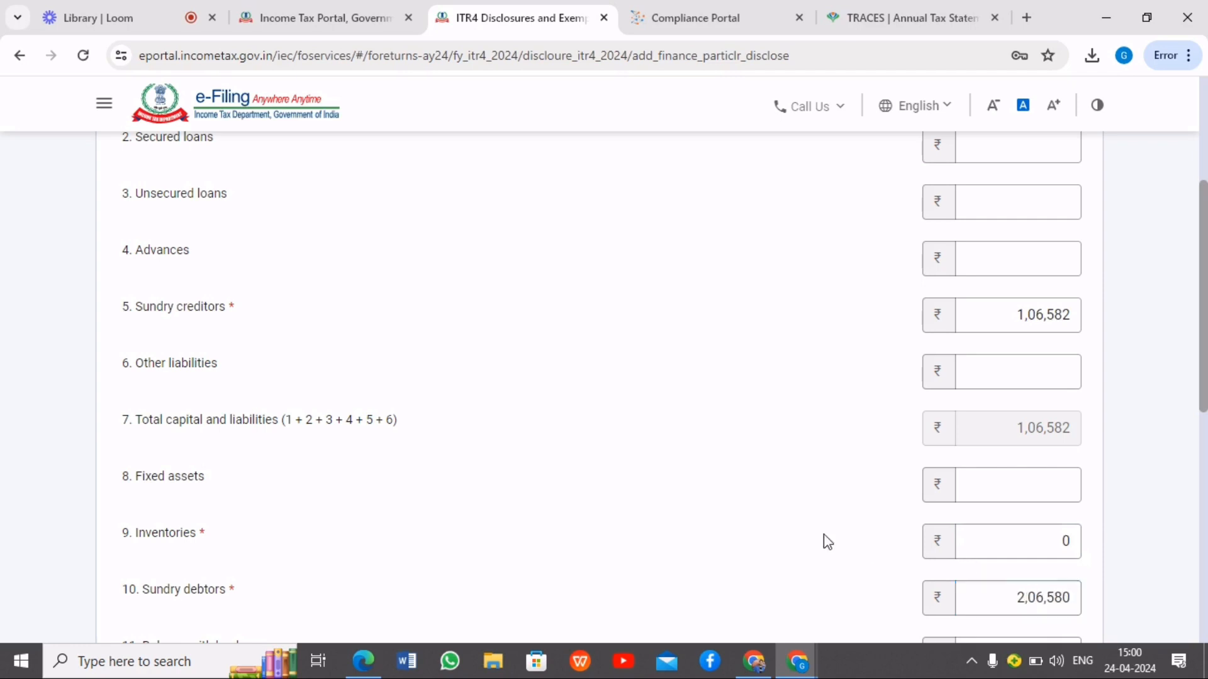
# Set the mandatory cash-in-hand amount in the financial particulars to 60,080
pyautogui.scroll(-4, 873, 524)
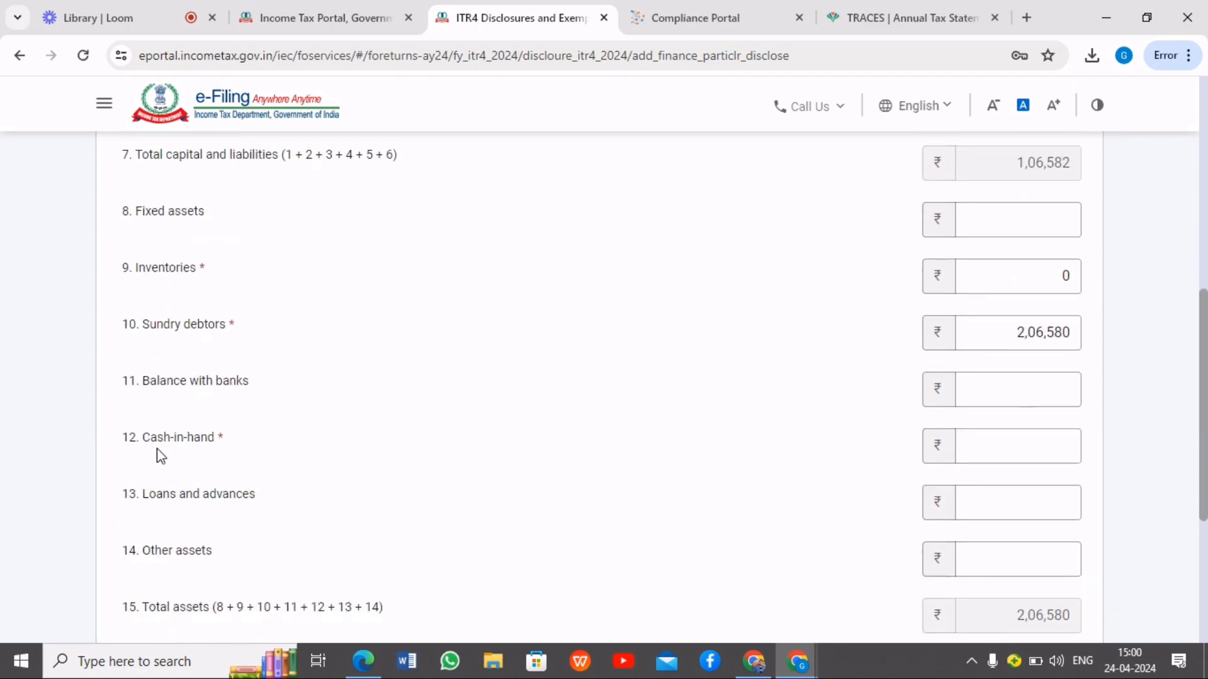
pyautogui.click(1041, 440)
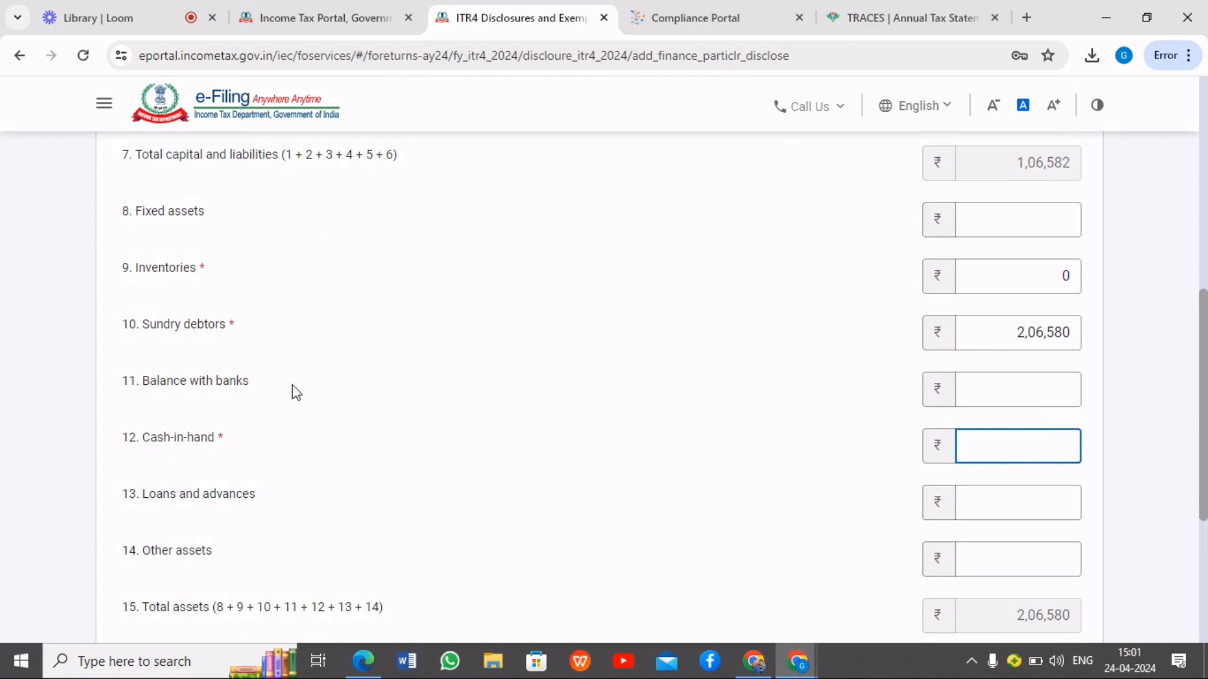
pyautogui.tripleClick(135, 444)
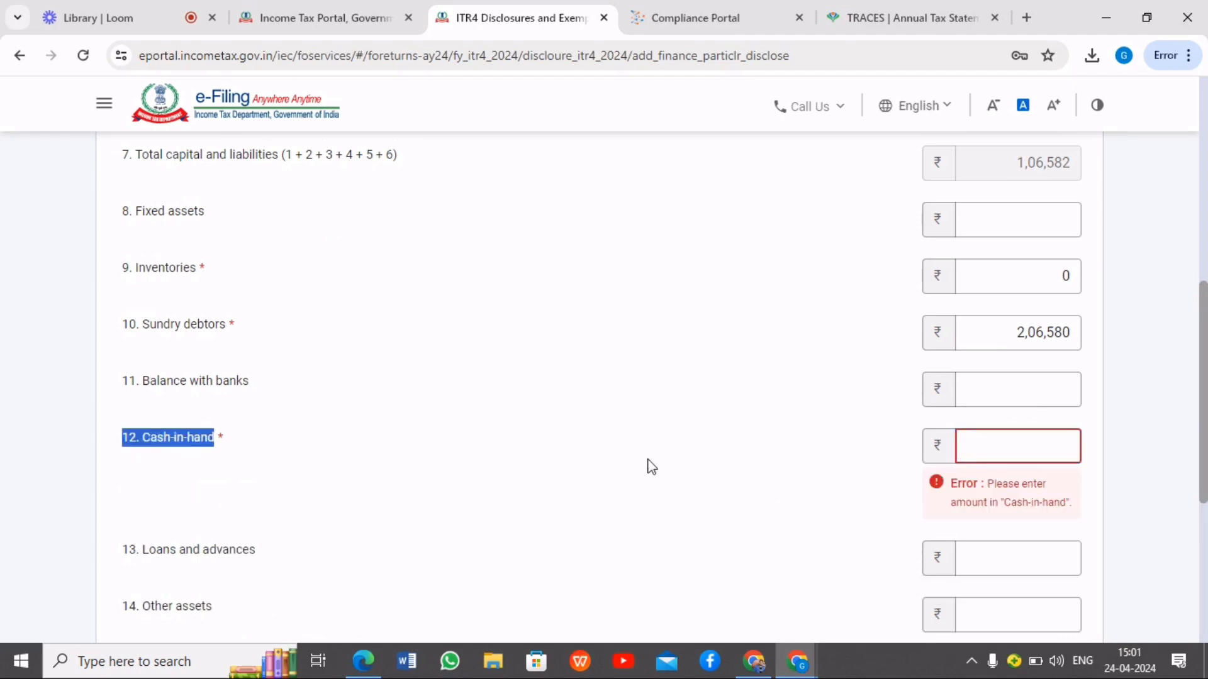
pyautogui.click(1018, 449)
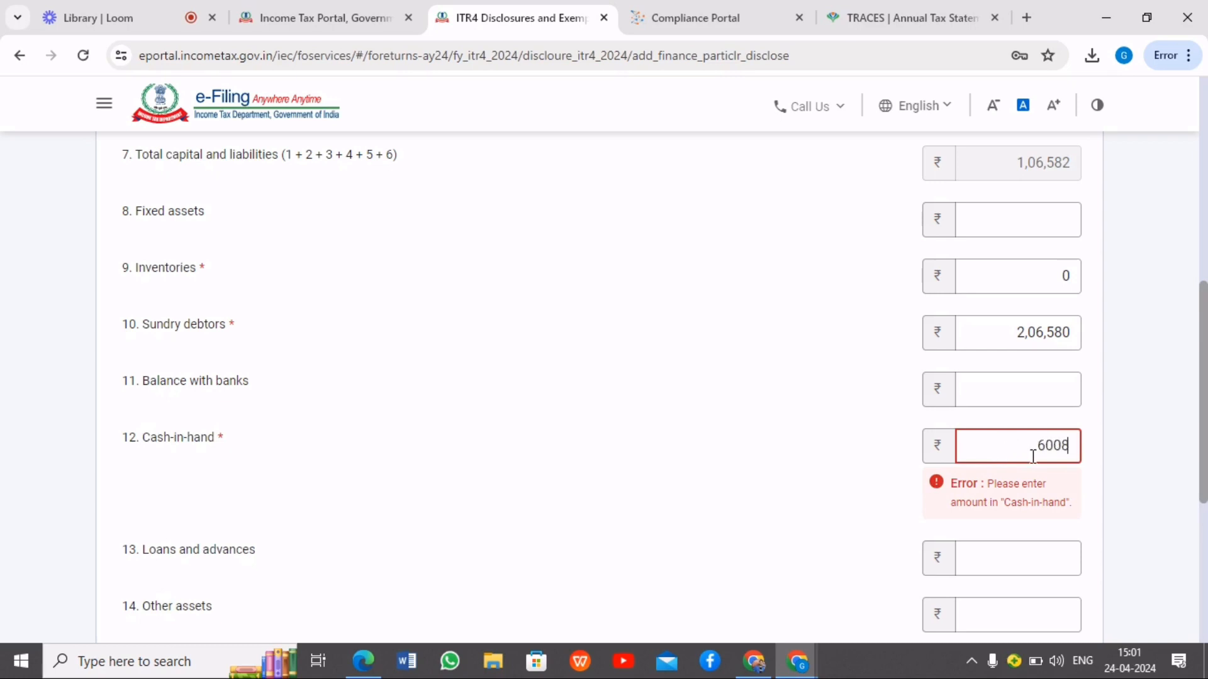
pyautogui.click(1113, 429)
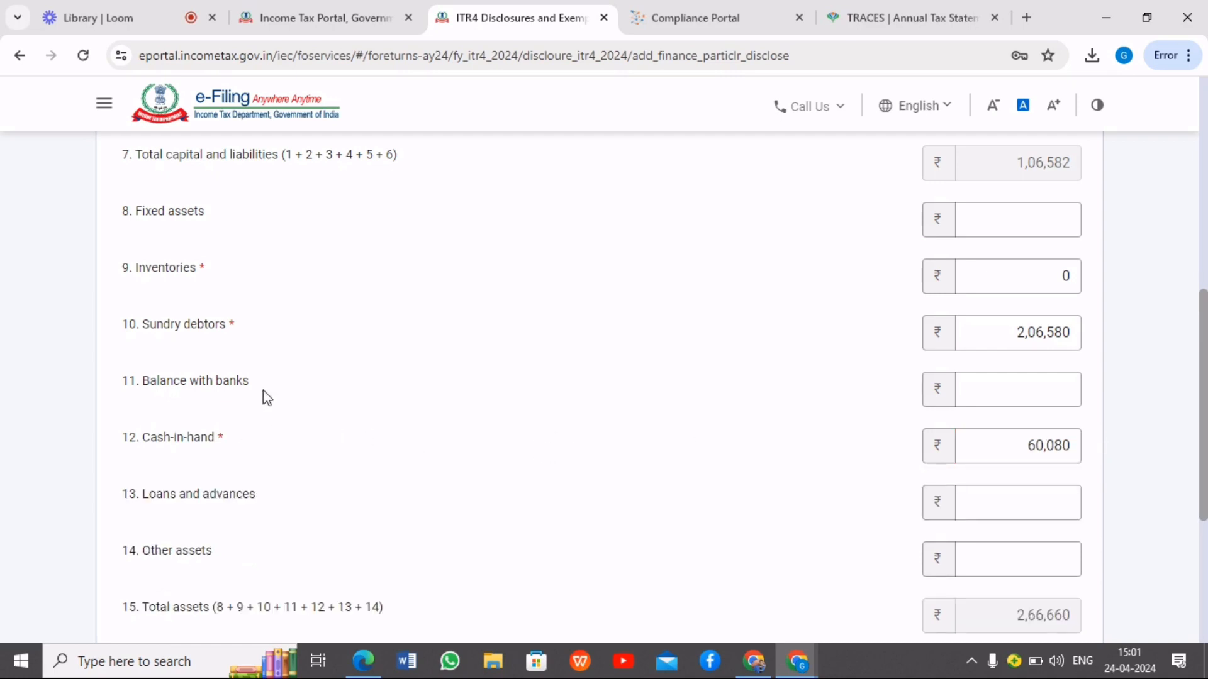
# Check the entered asset amounts and add the financial particulars to the return
pyautogui.scroll(-2, 275, 403)
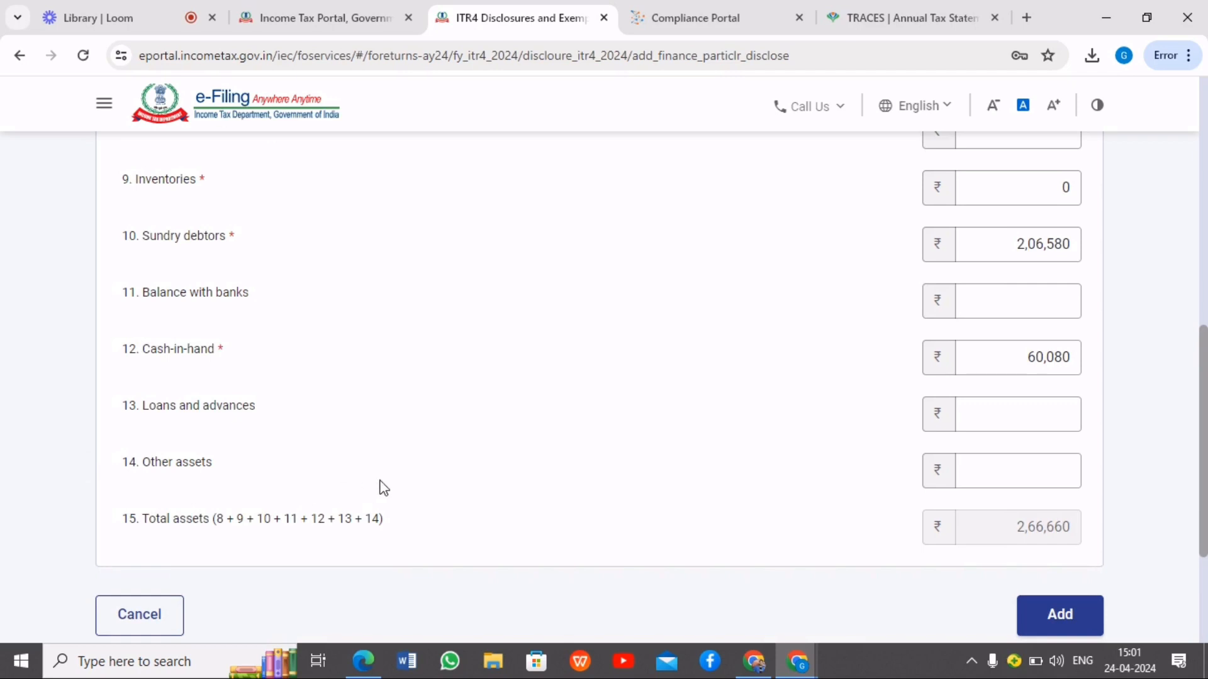
pyautogui.scroll(2, 361, 382)
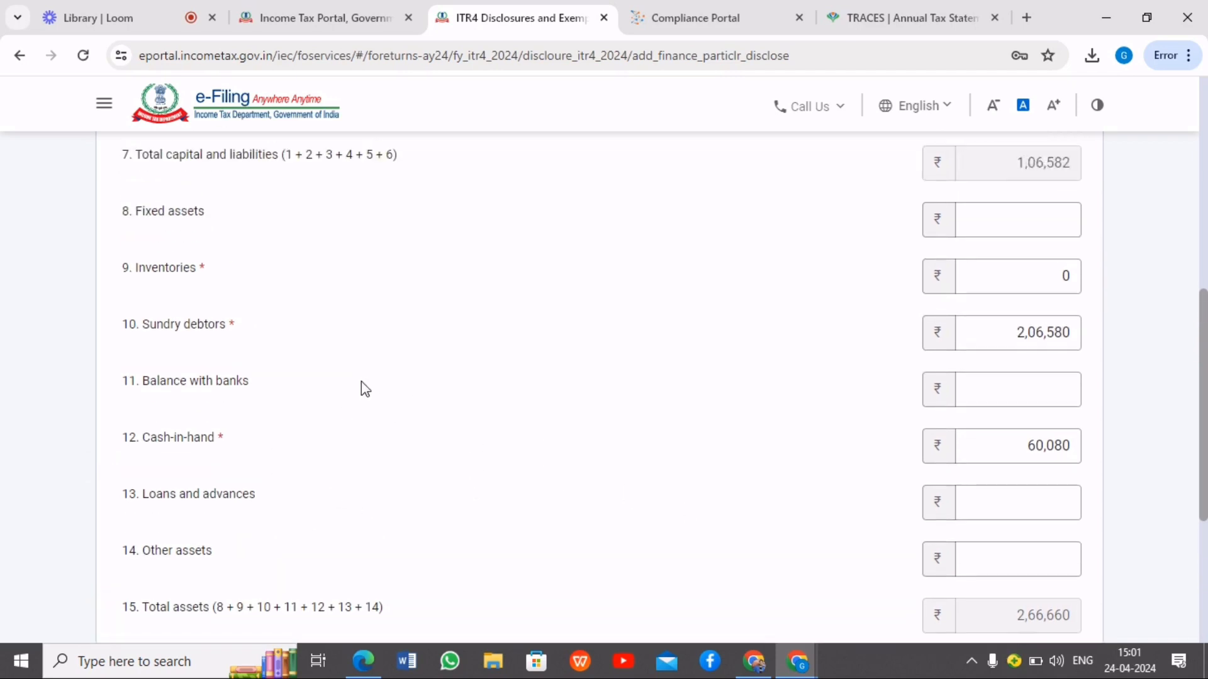
pyautogui.scroll(-3, 361, 385)
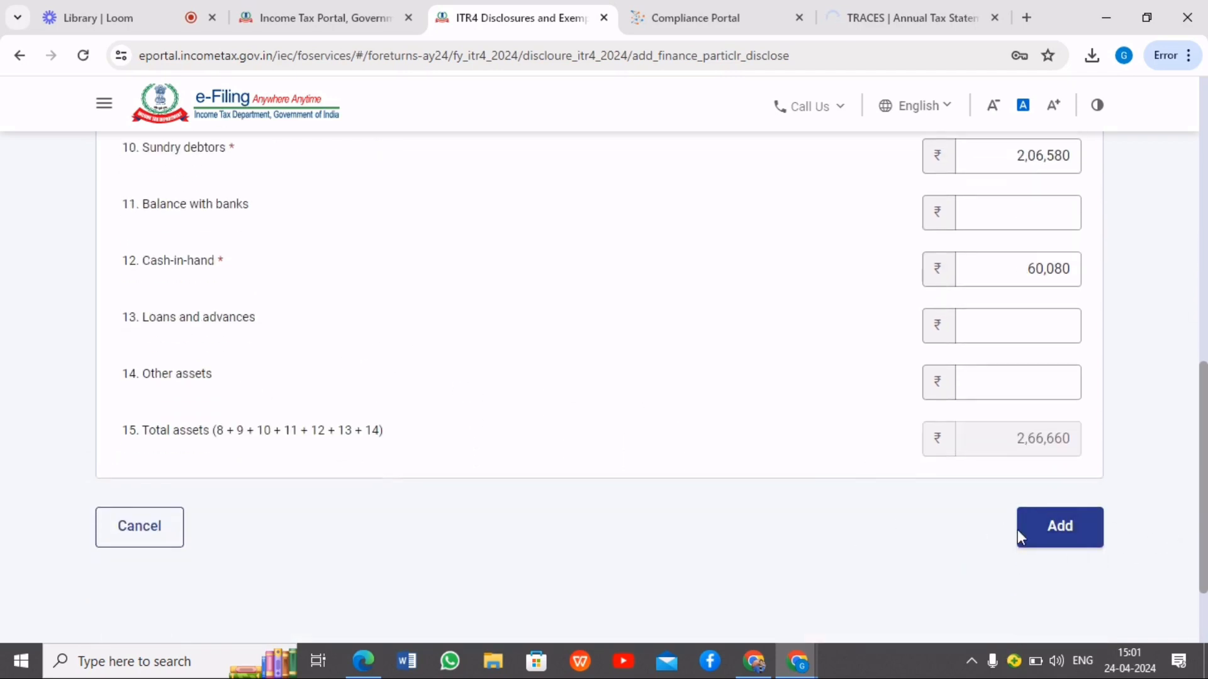
pyautogui.click(1049, 536)
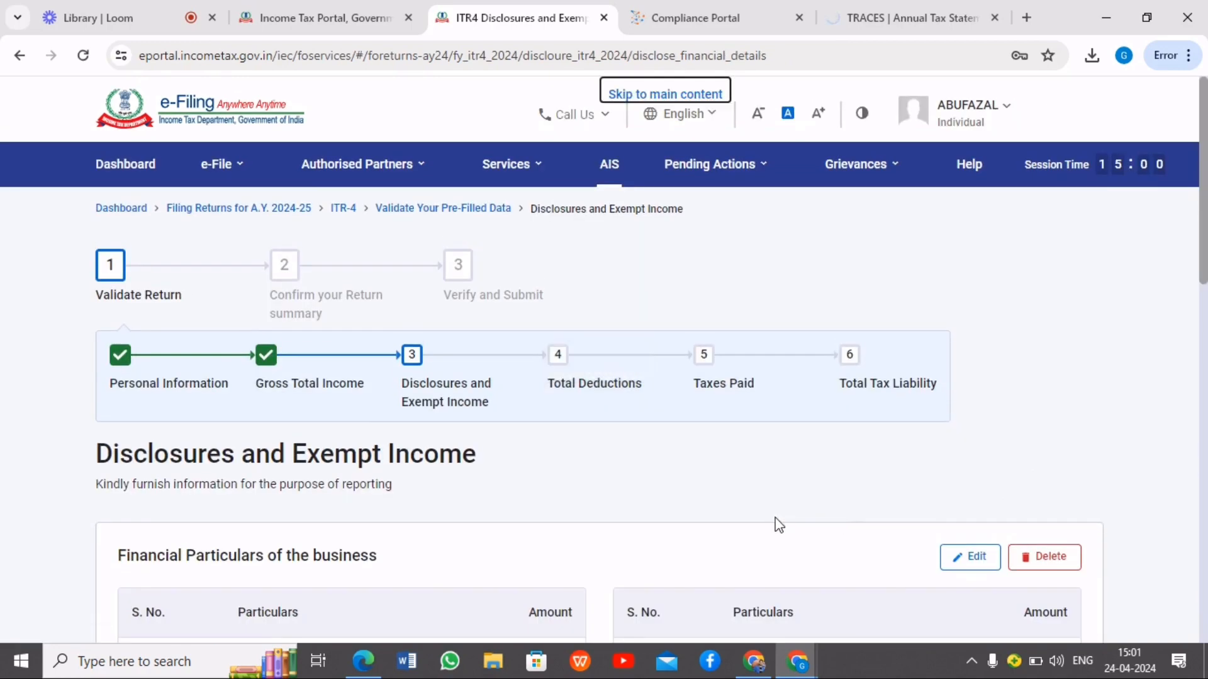
# Review the Disclosures and Exempt Income section, leaving GST turnover and exempt income details empty, and confirm it
pyautogui.scroll(-6, 764, 520)
pyautogui.scroll(-4, 693, 435)
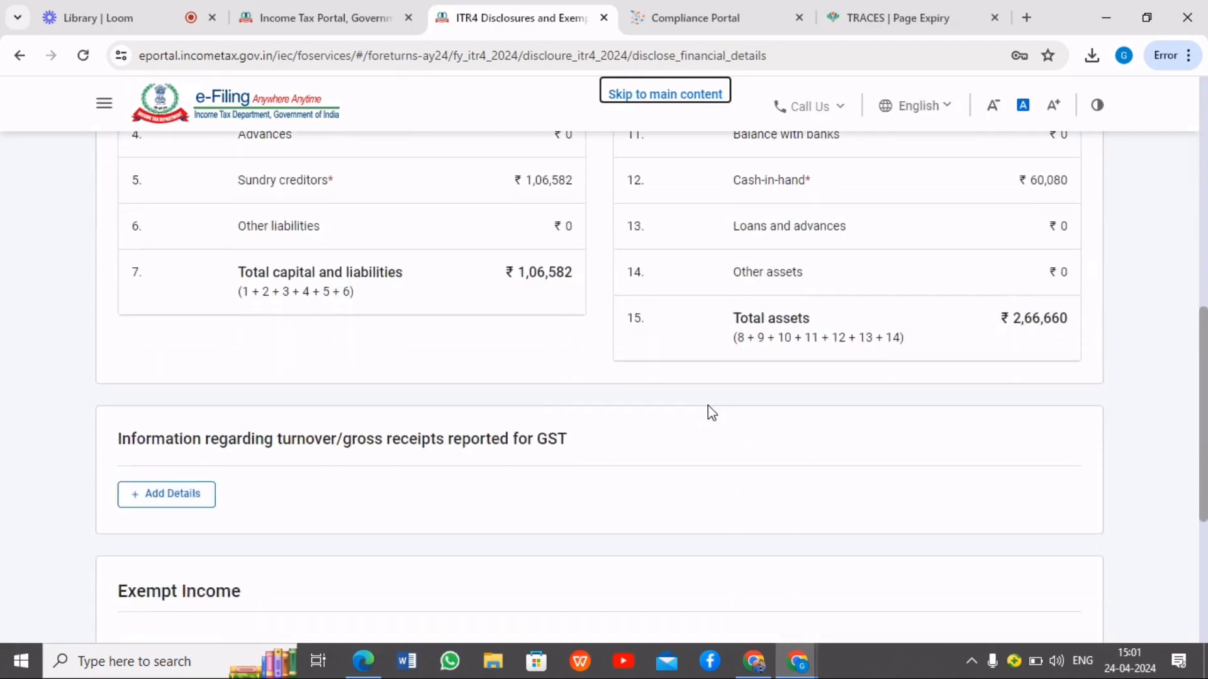
pyautogui.scroll(-2, 660, 314)
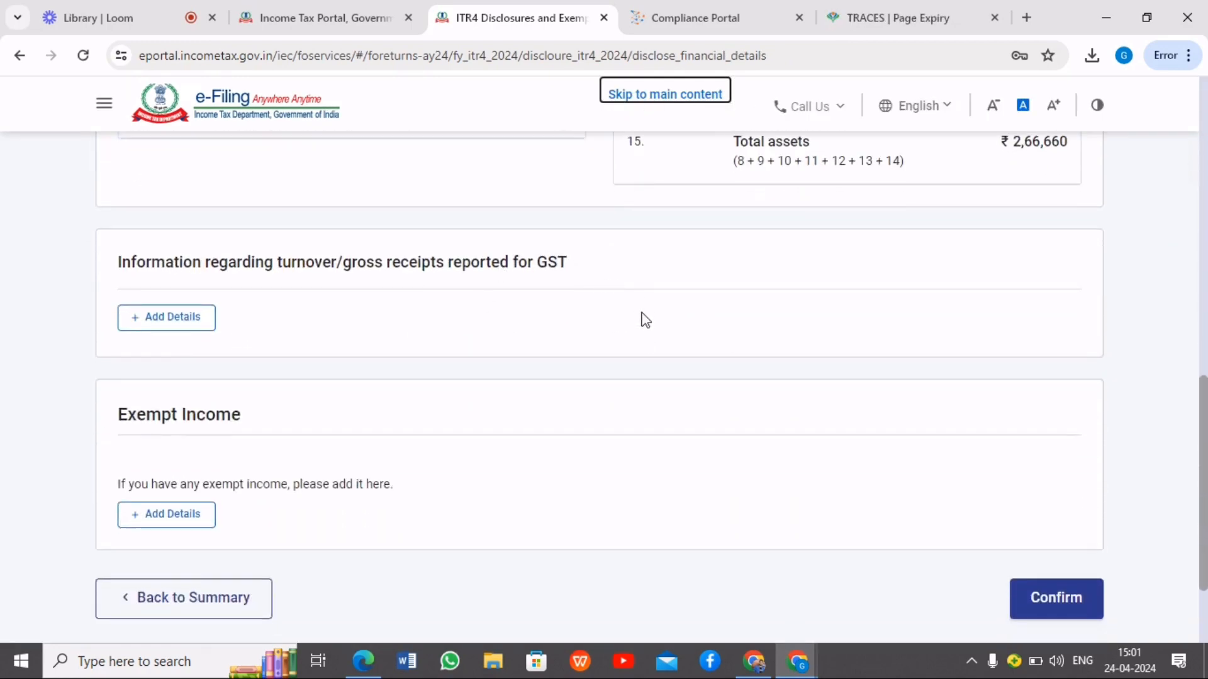
pyautogui.scroll(-2, 358, 315)
pyautogui.scroll(4, 323, 350)
pyautogui.scroll(-4, 205, 300)
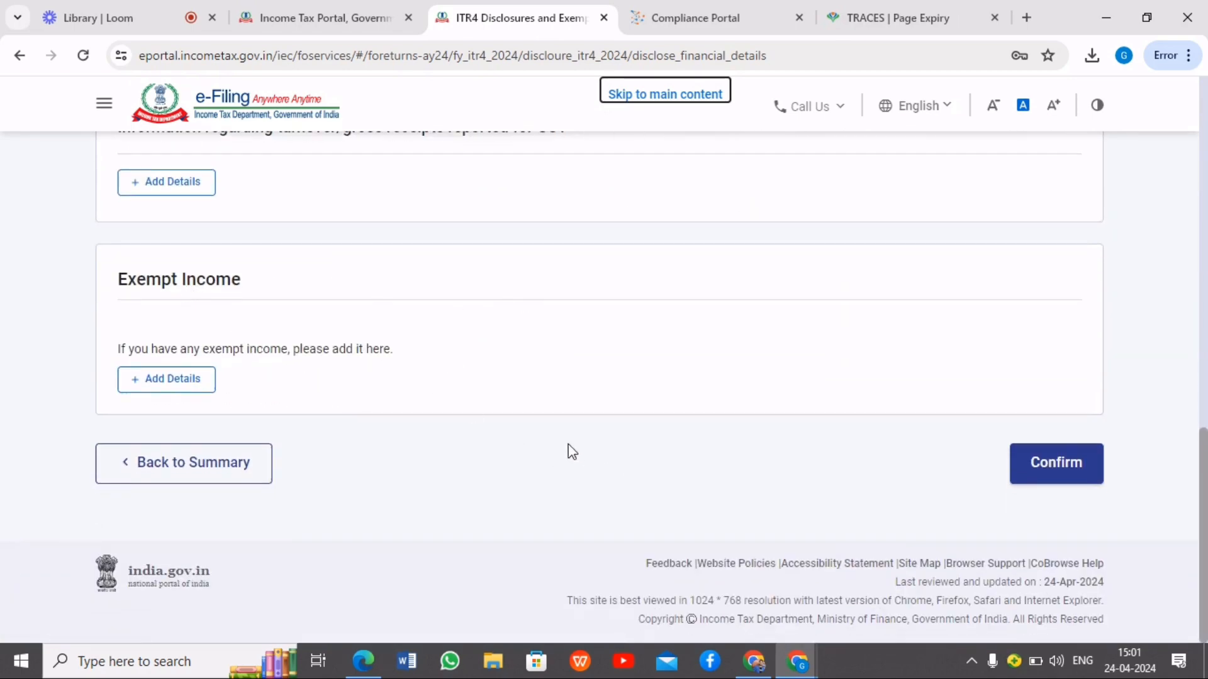
pyautogui.click(1079, 468)
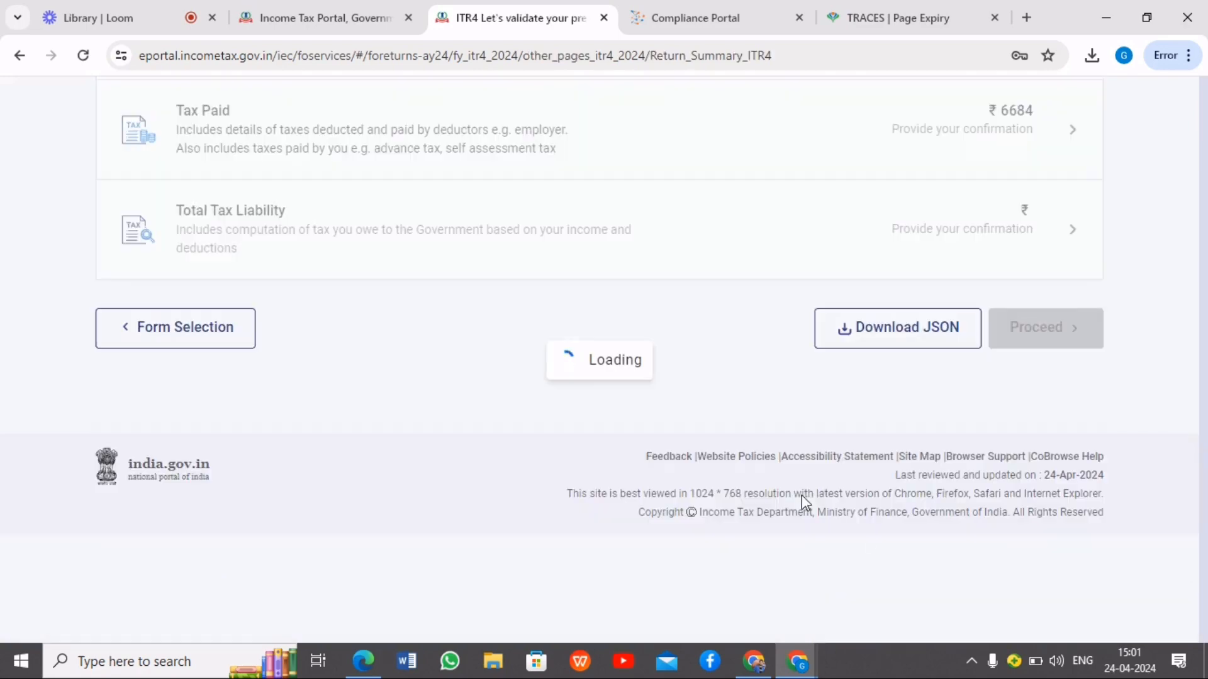
# Open Total Deductions, continue past the 80CCD(2) eligibility question, and confirm the section without adding any deductions
pyautogui.scroll(-6, 669, 480)
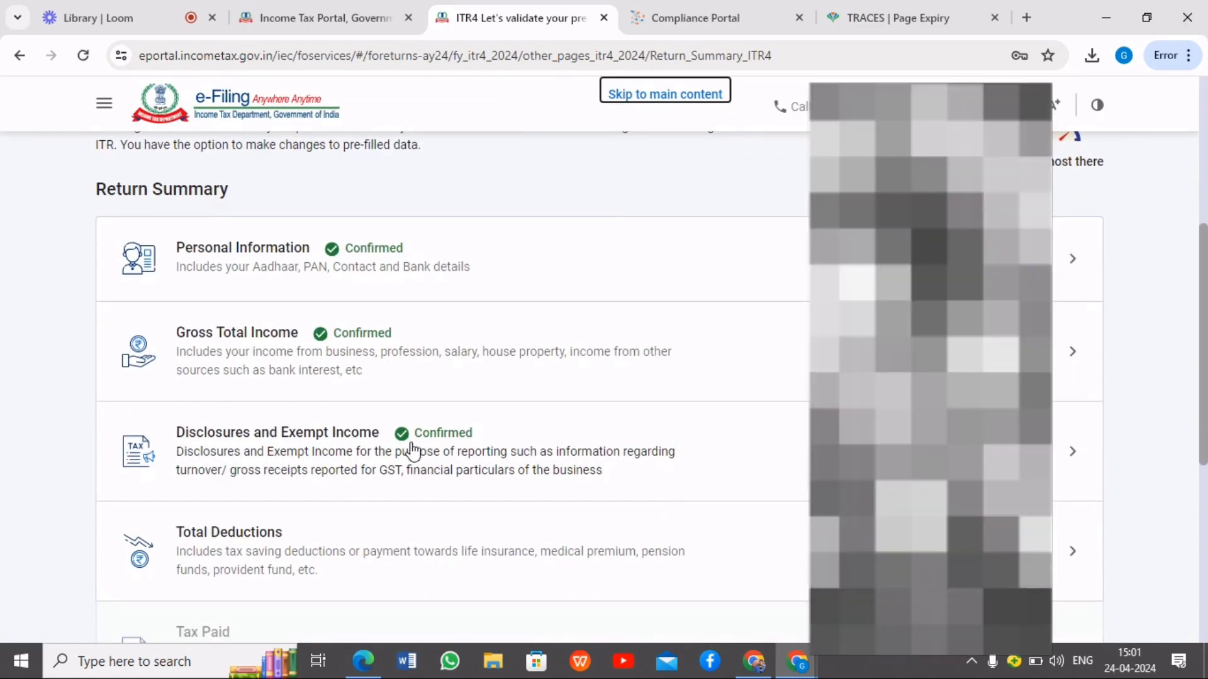
pyautogui.scroll(-3, 526, 466)
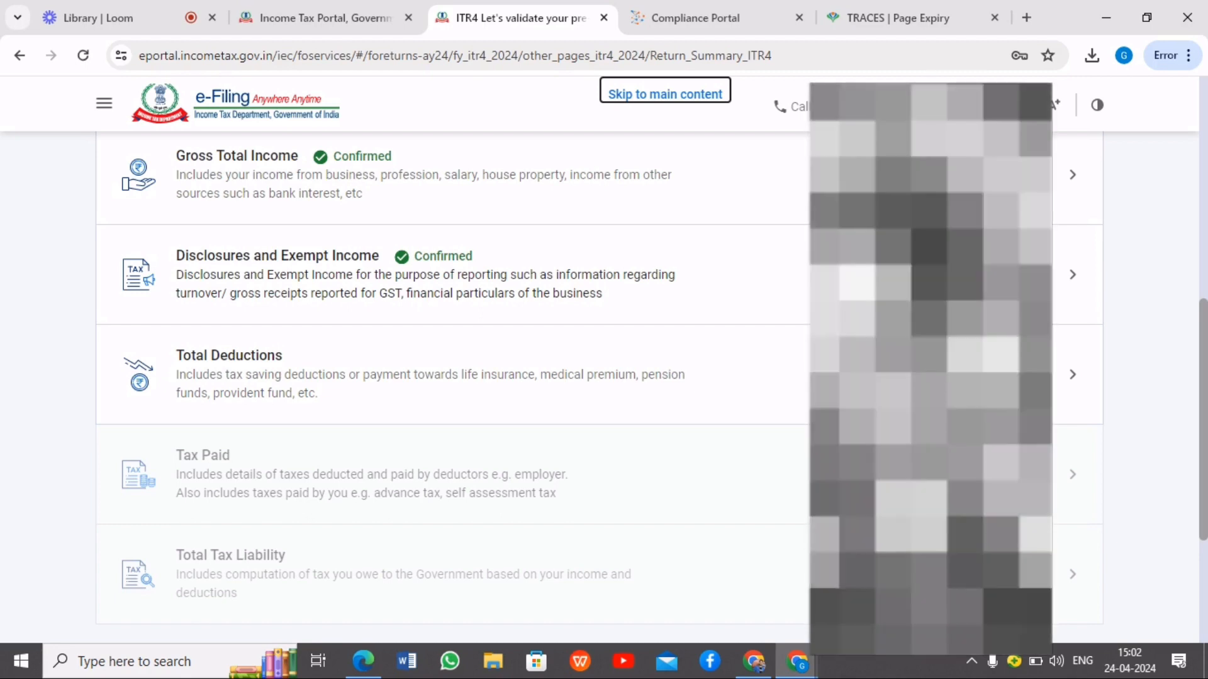
pyautogui.click(1061, 374)
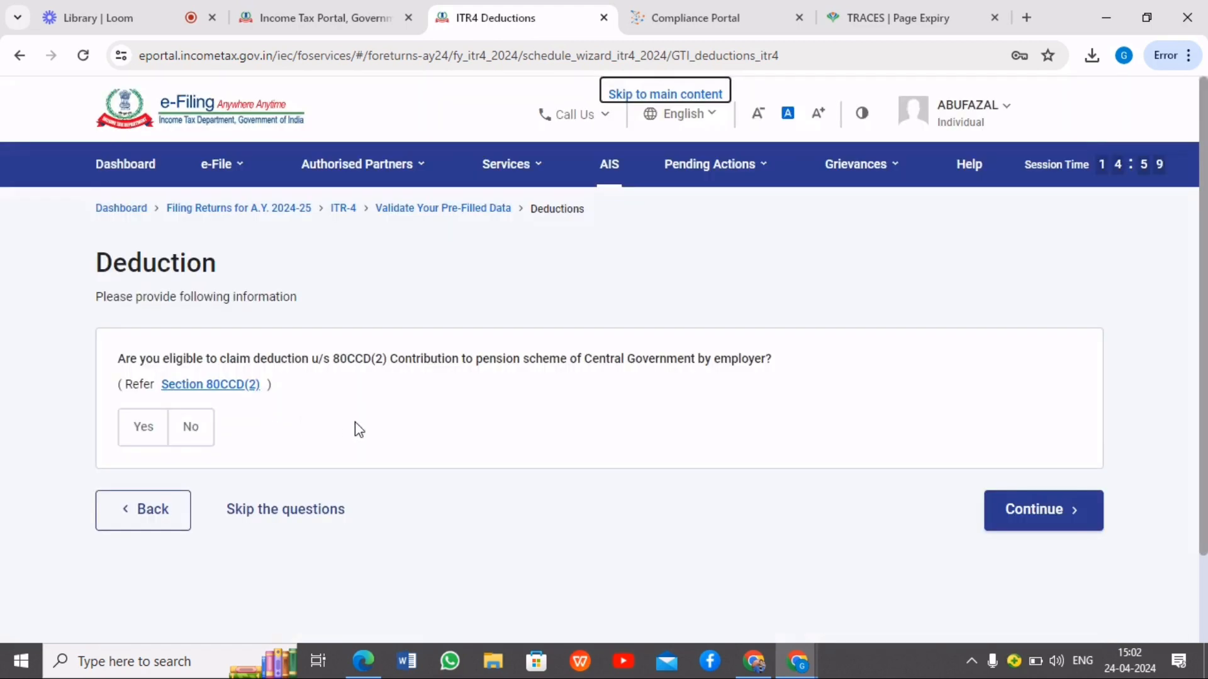
pyautogui.click(1038, 511)
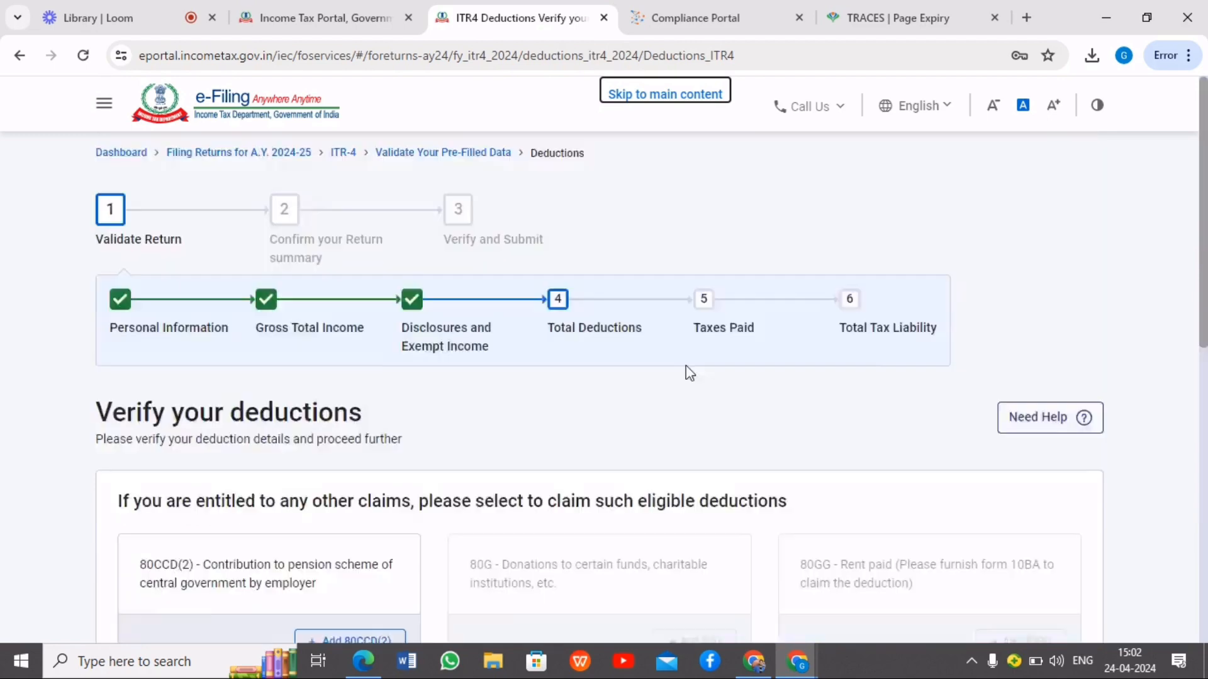
pyautogui.scroll(-3, 539, 419)
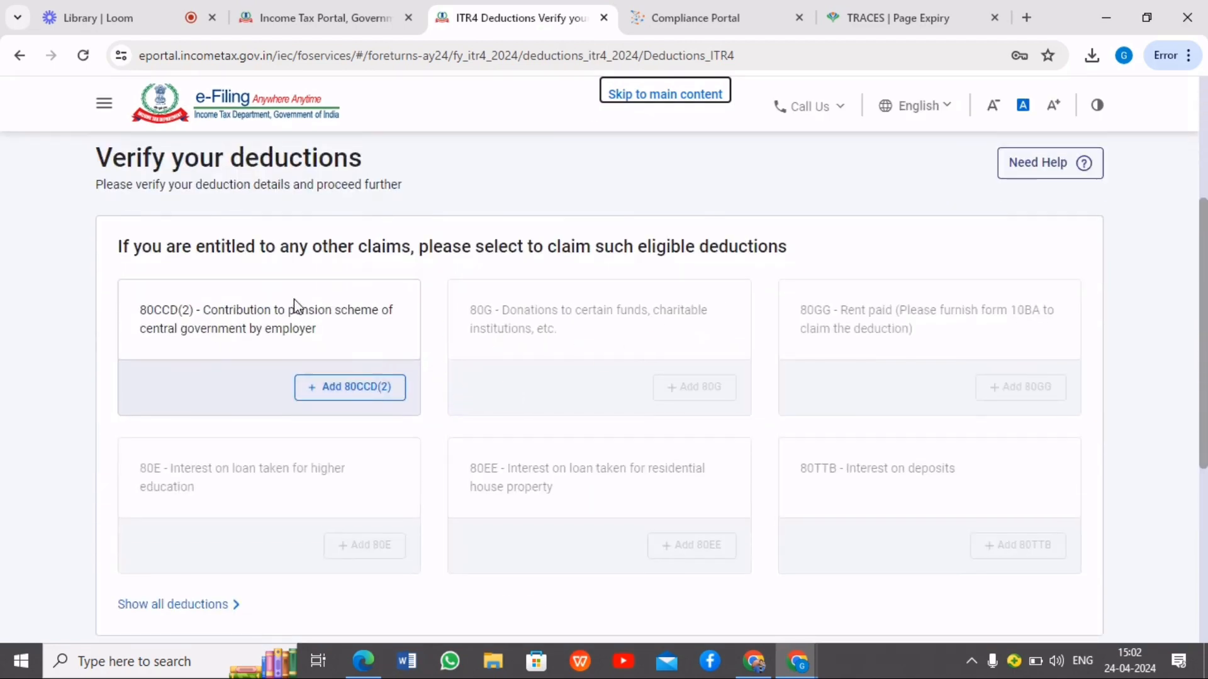
pyautogui.scroll(-5, 443, 420)
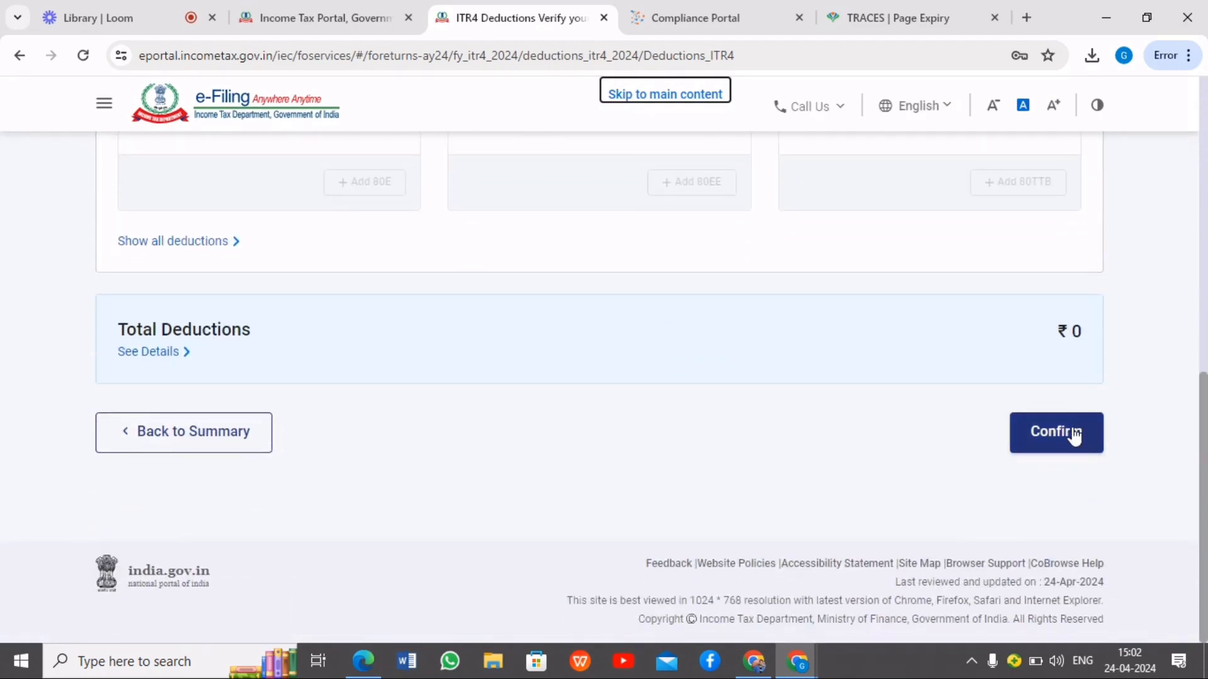
pyautogui.click(1074, 434)
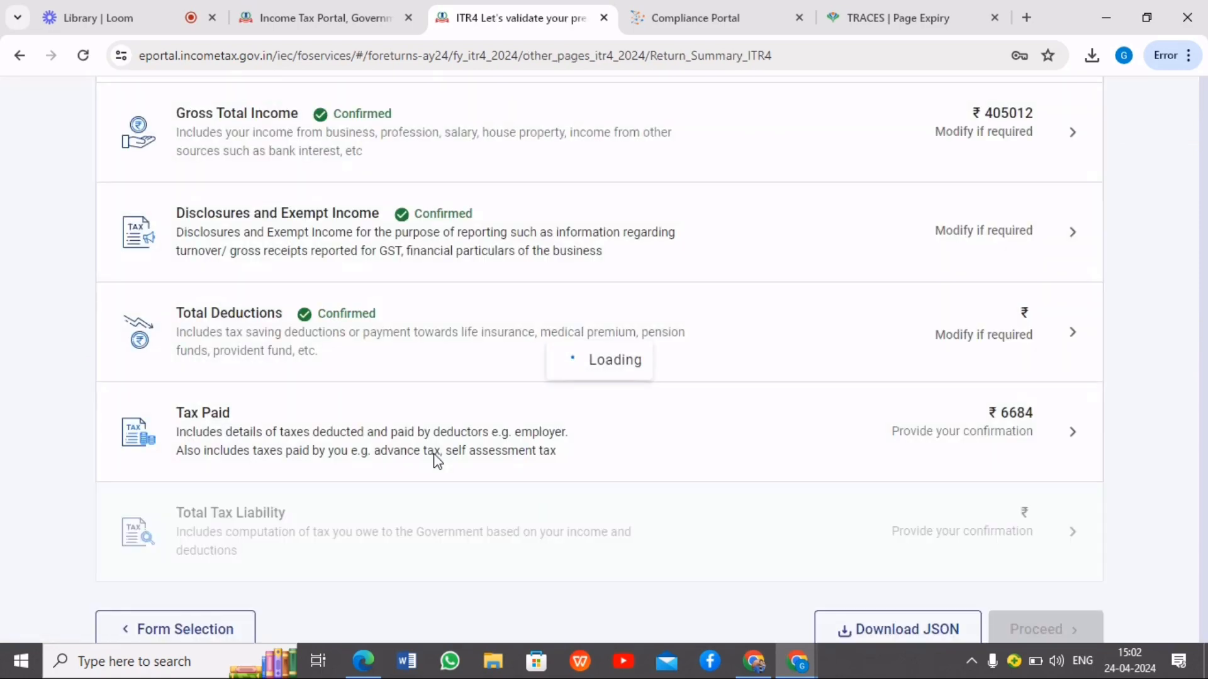
# Open the Tax Paid section, verify the TDS 2(i) amount on income other than salary, and confirm the section
pyautogui.scroll(-8, 587, 404)
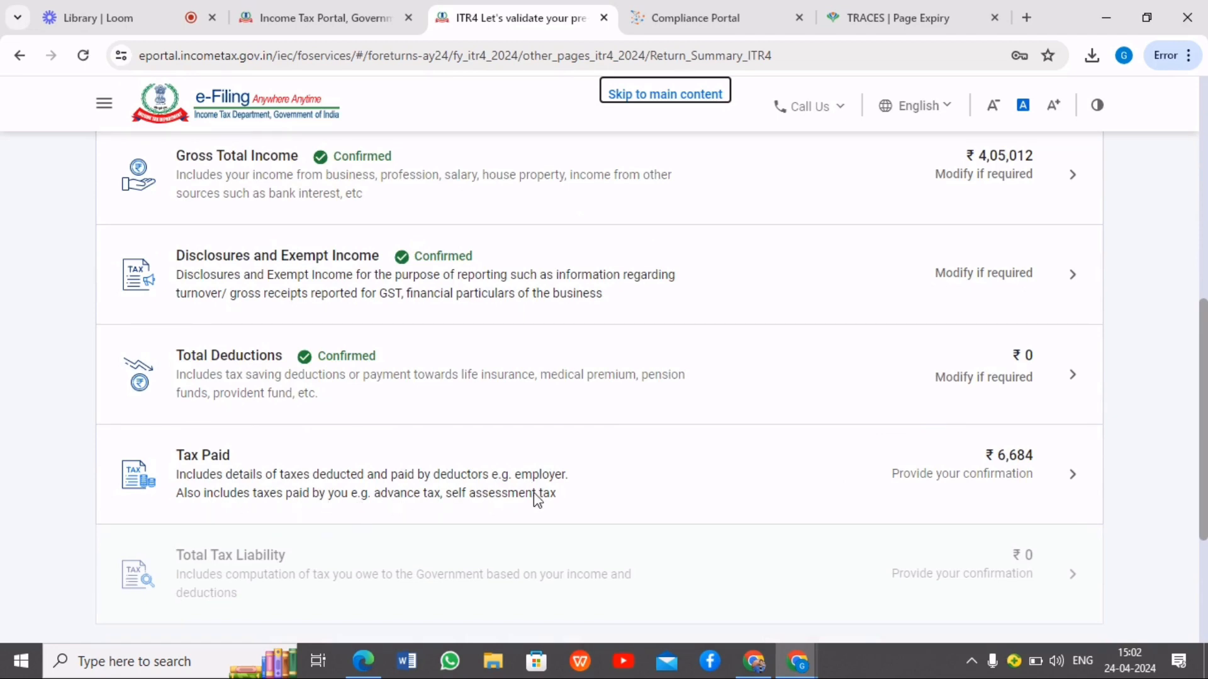
pyautogui.click(1045, 481)
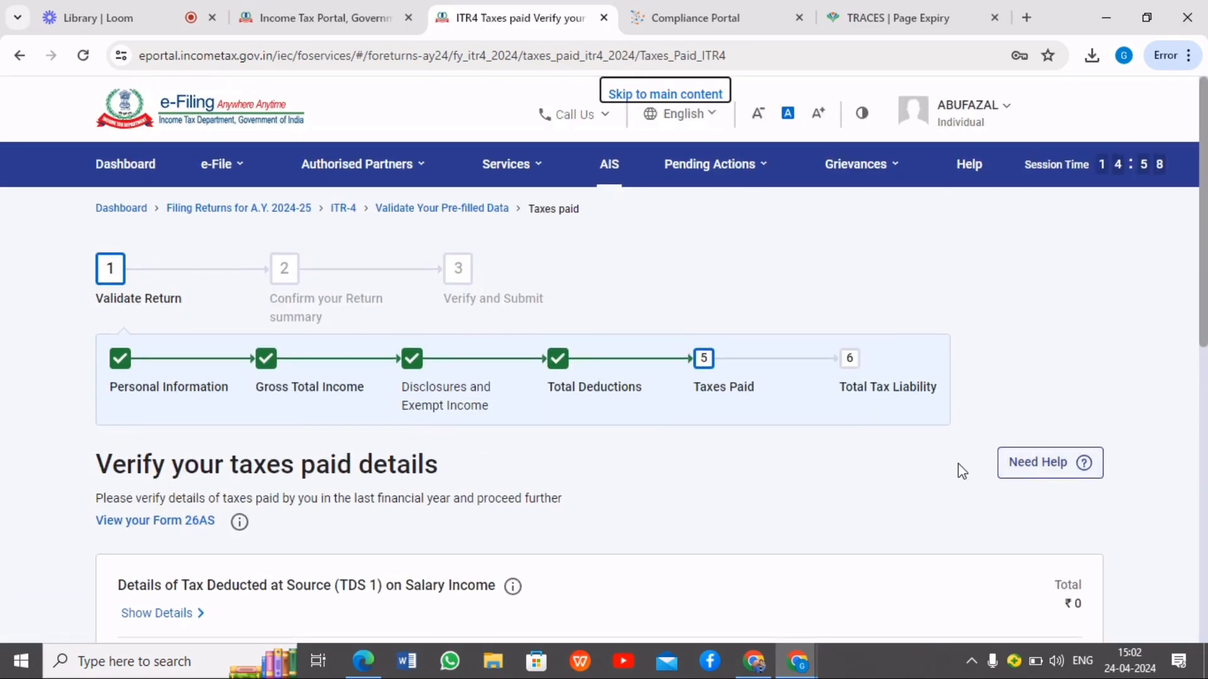
pyautogui.scroll(-4, 1027, 459)
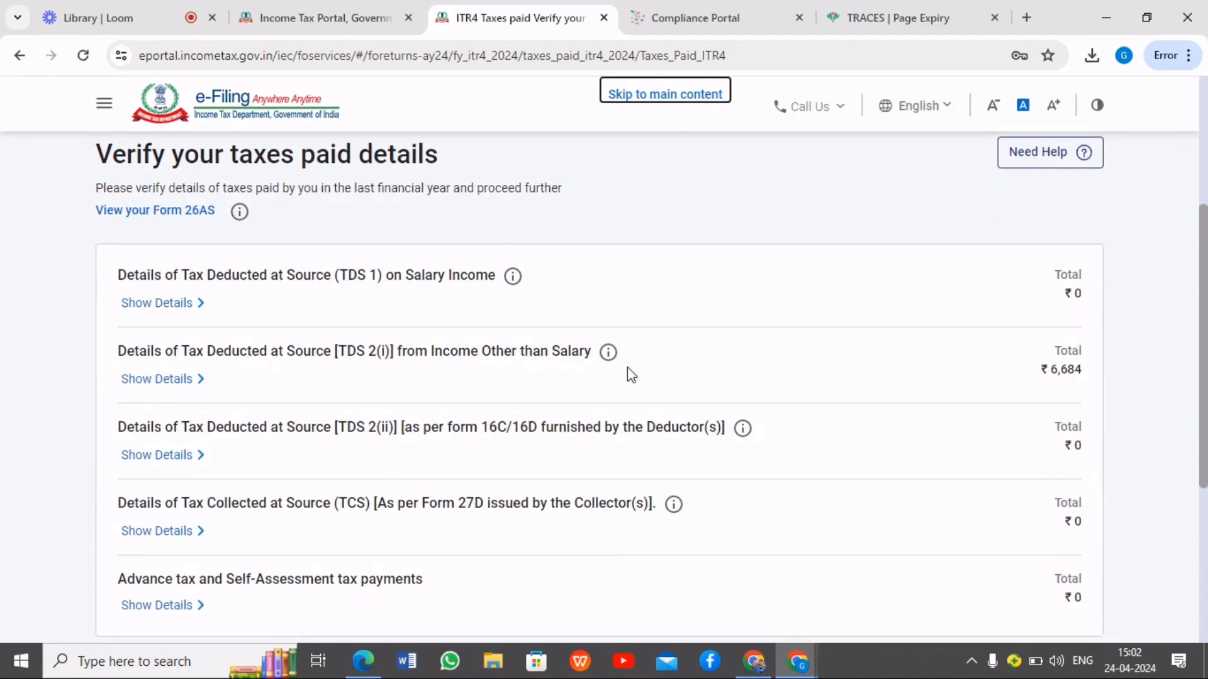
pyautogui.tripleClick(1063, 370)
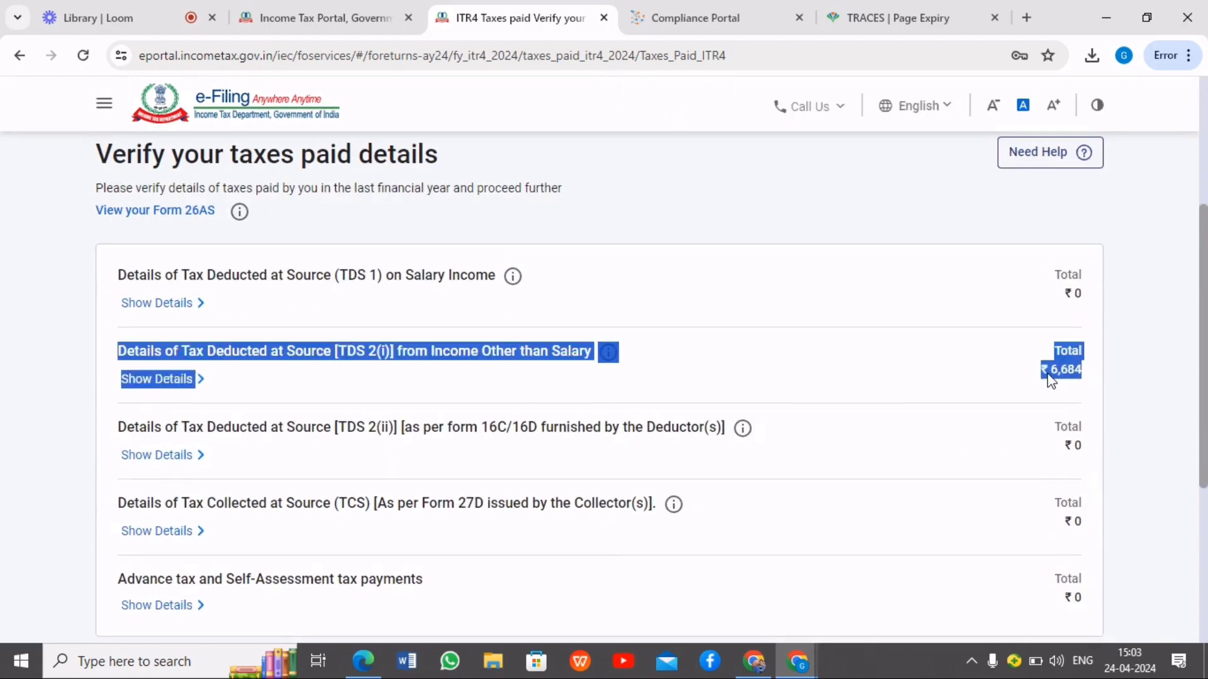
pyautogui.click(1130, 372)
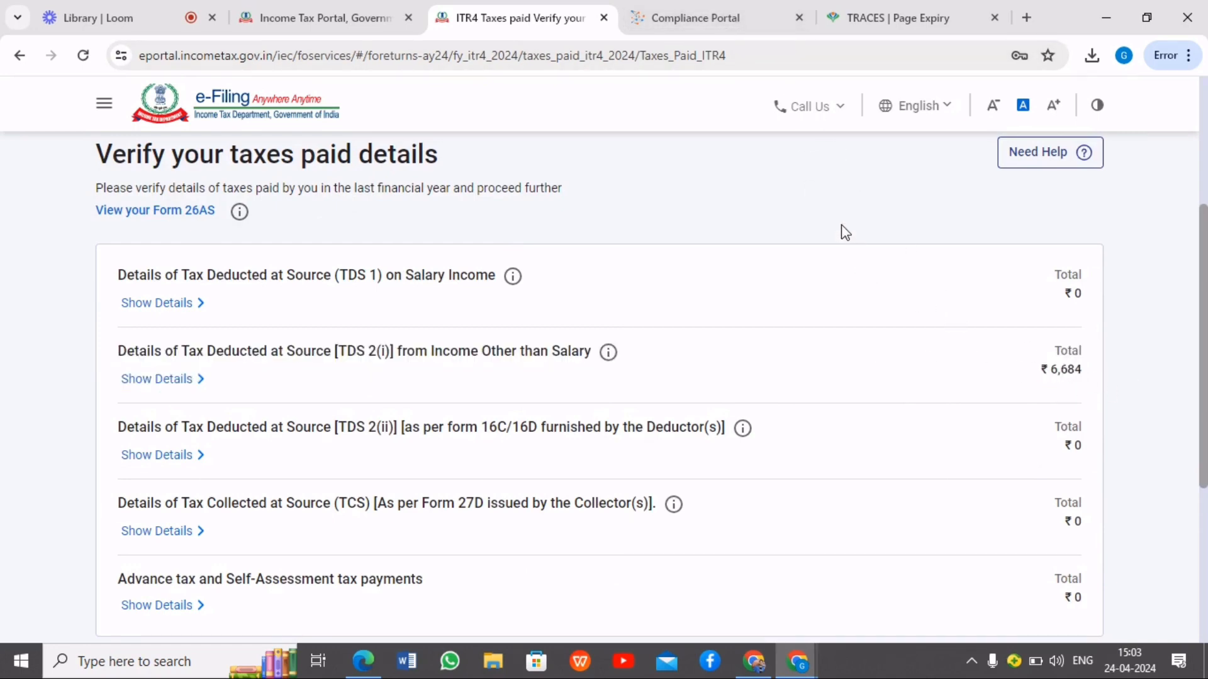
pyautogui.scroll(-3, 933, 403)
pyautogui.scroll(-2, 951, 404)
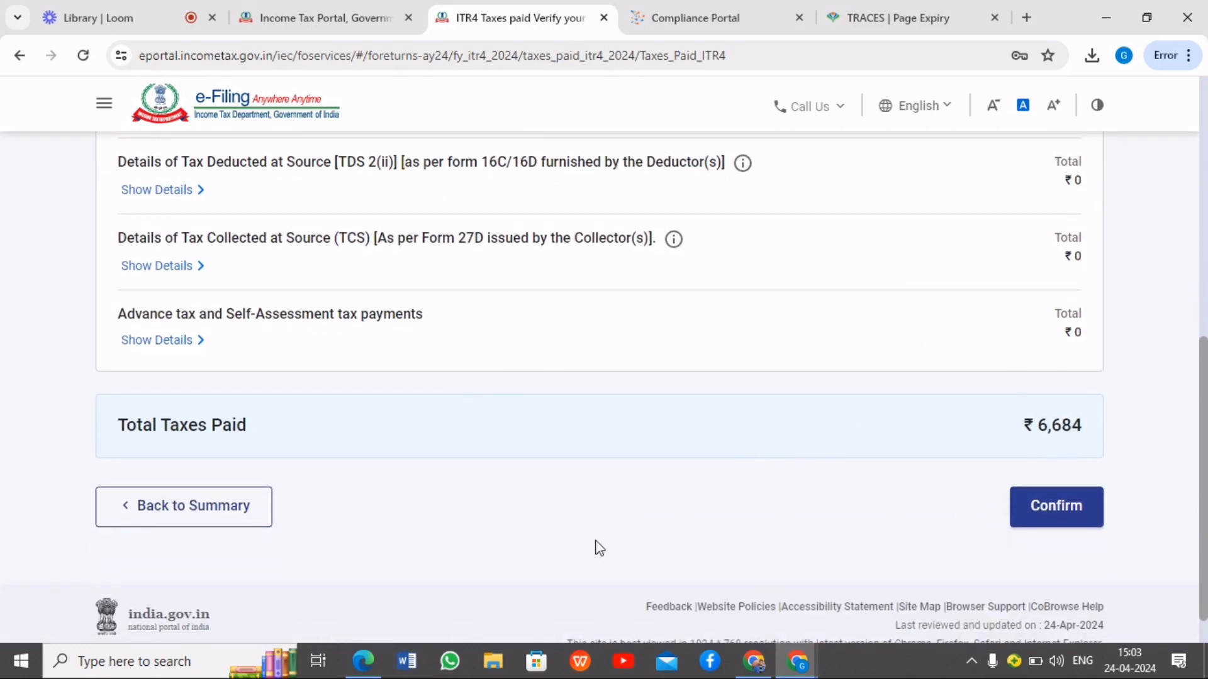
pyautogui.scroll(5, 952, 270)
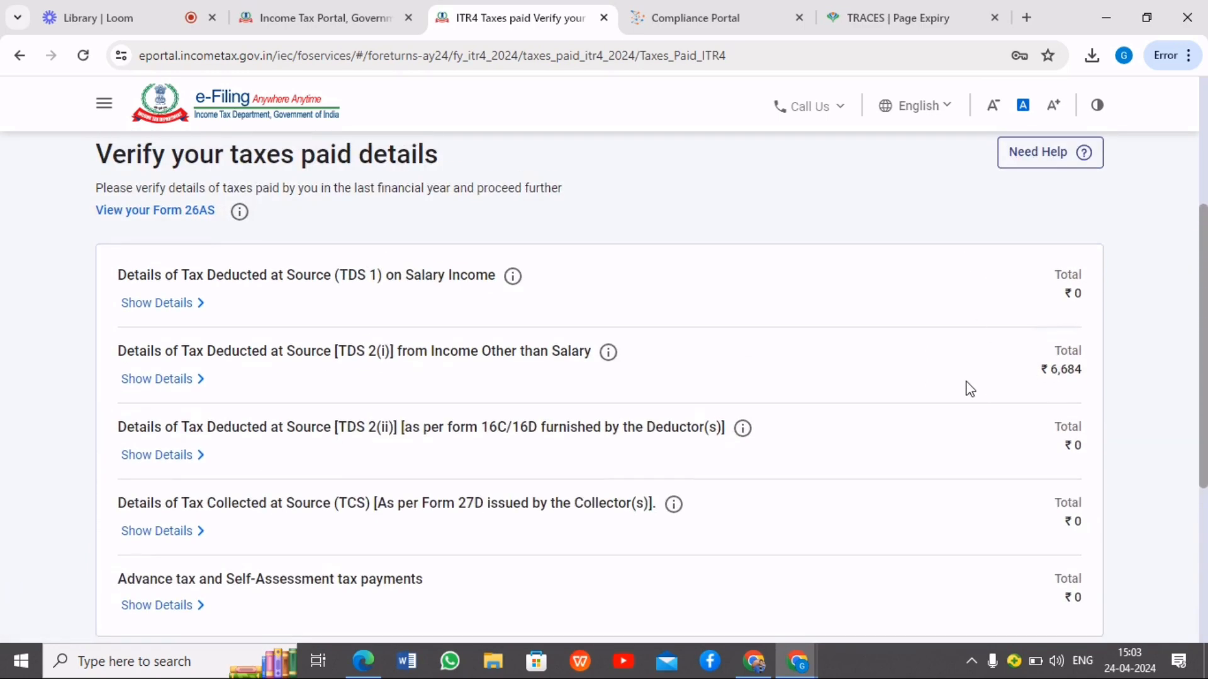
pyautogui.moveTo(1035, 375); pyautogui.dragTo(1086, 375)
pyautogui.click(1140, 388)
pyautogui.scroll(-5, 1073, 450)
pyautogui.click(1055, 512)
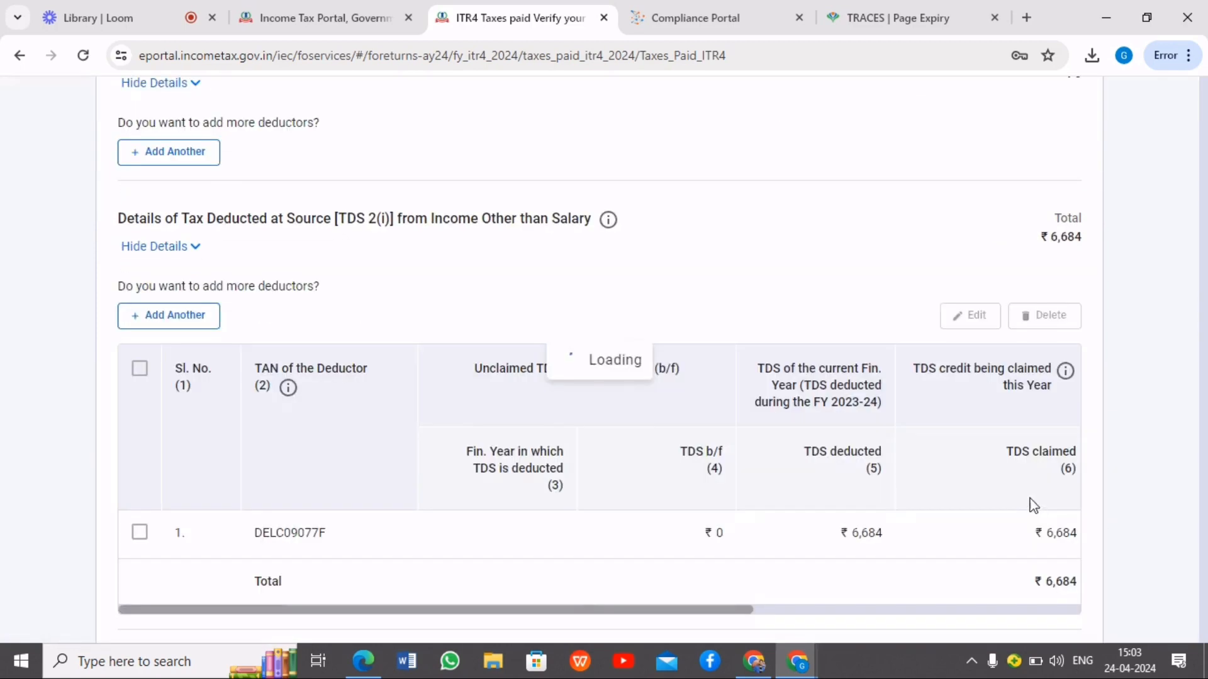
# Open Total Tax Liability, review the computation of income and tax, and confirm the section
pyautogui.scroll(-10, 801, 434)
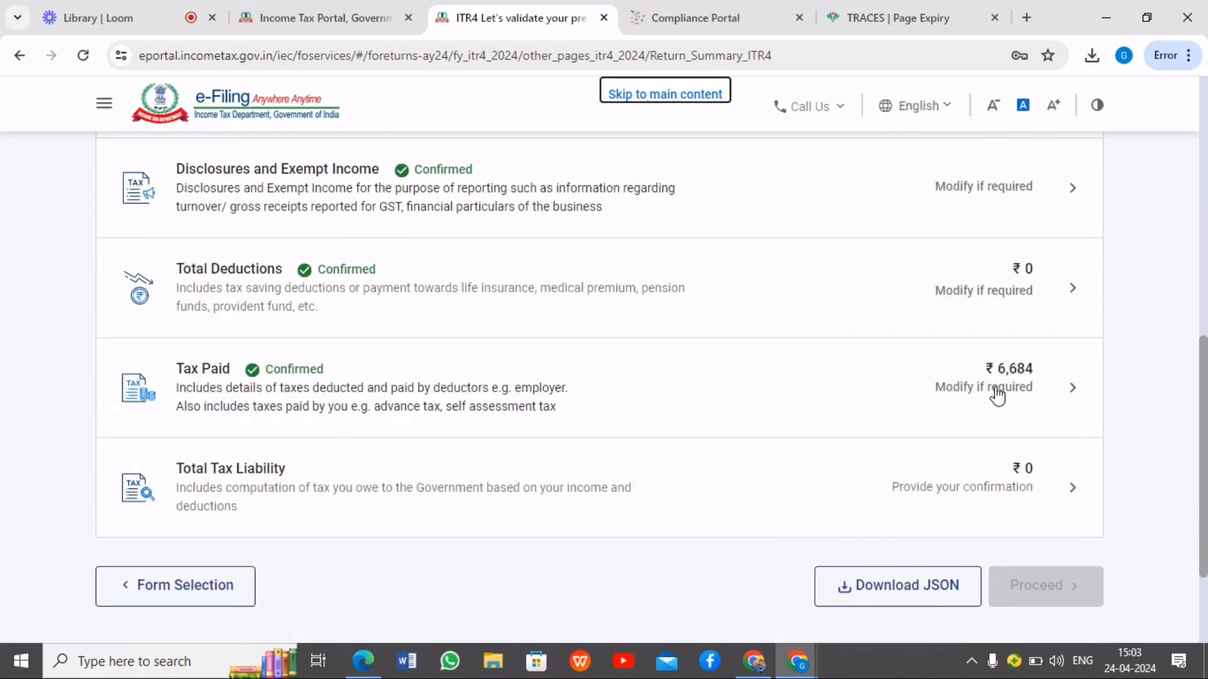
pyautogui.click(1072, 492)
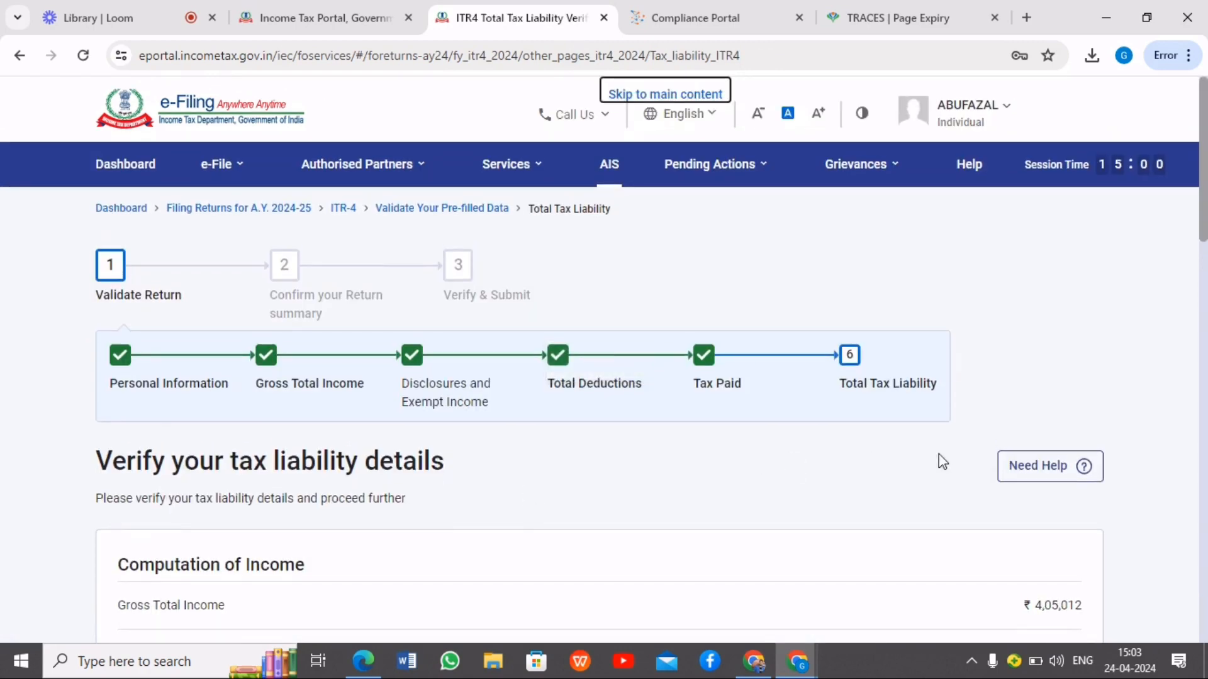
pyautogui.scroll(-3, 1086, 520)
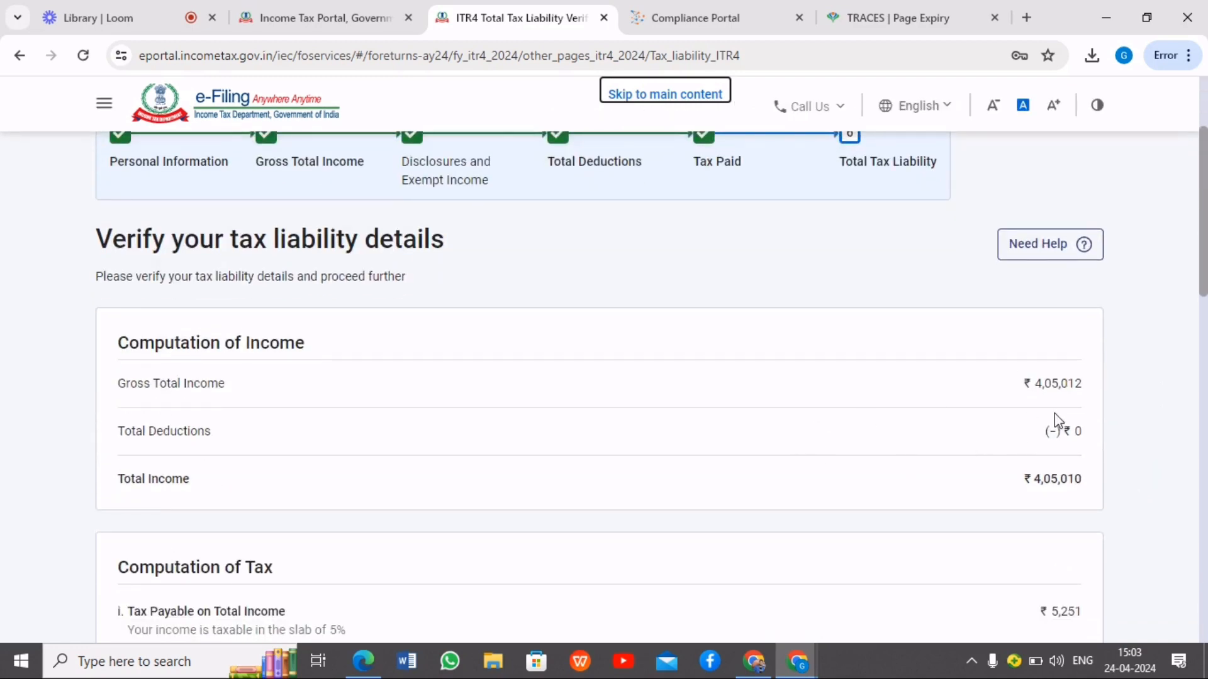
pyautogui.scroll(-5, 1044, 415)
pyautogui.scroll(-12, 966, 419)
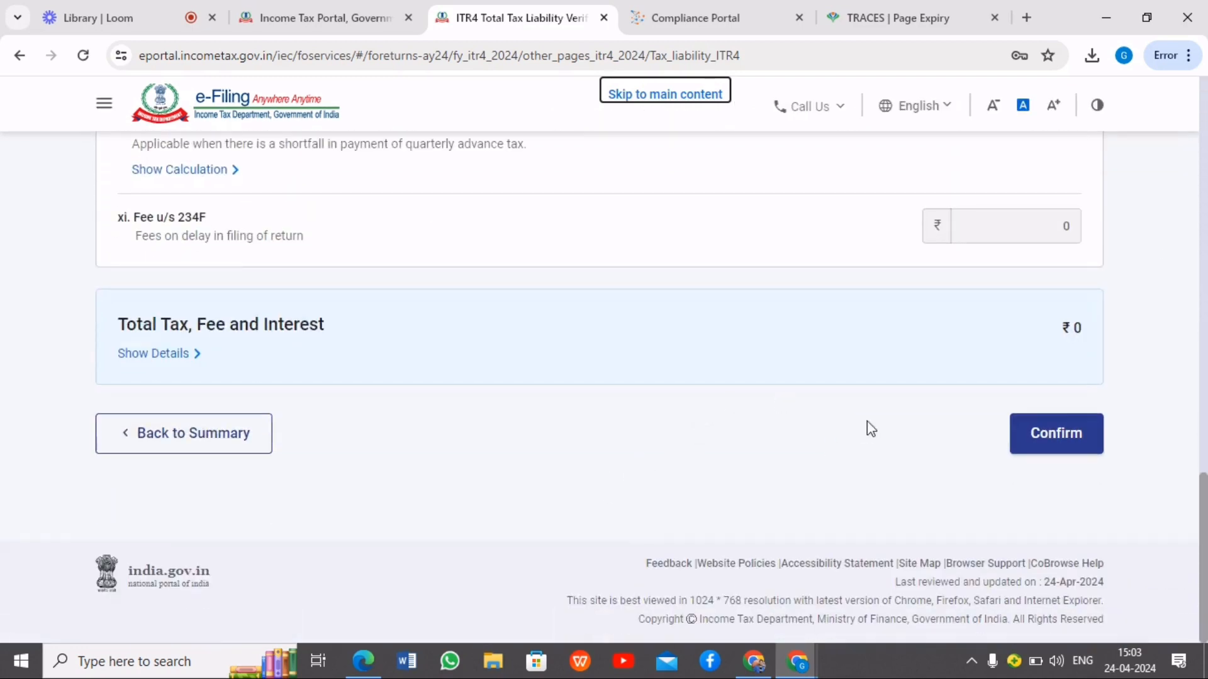
pyautogui.click(1043, 446)
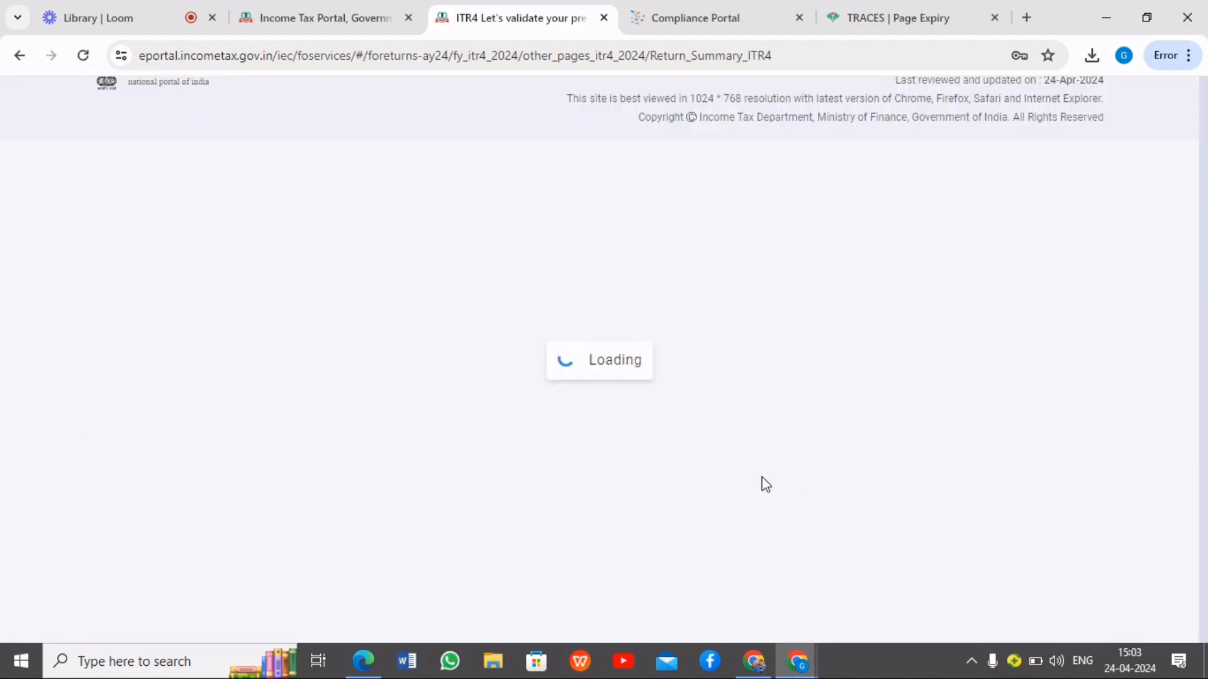
# Check that every Return Summary section is confirmed and proceed to the tax summary
pyautogui.scroll(-5, 1106, 275)
pyautogui.scroll(1, 1106, 276)
pyautogui.scroll(-8, 1107, 277)
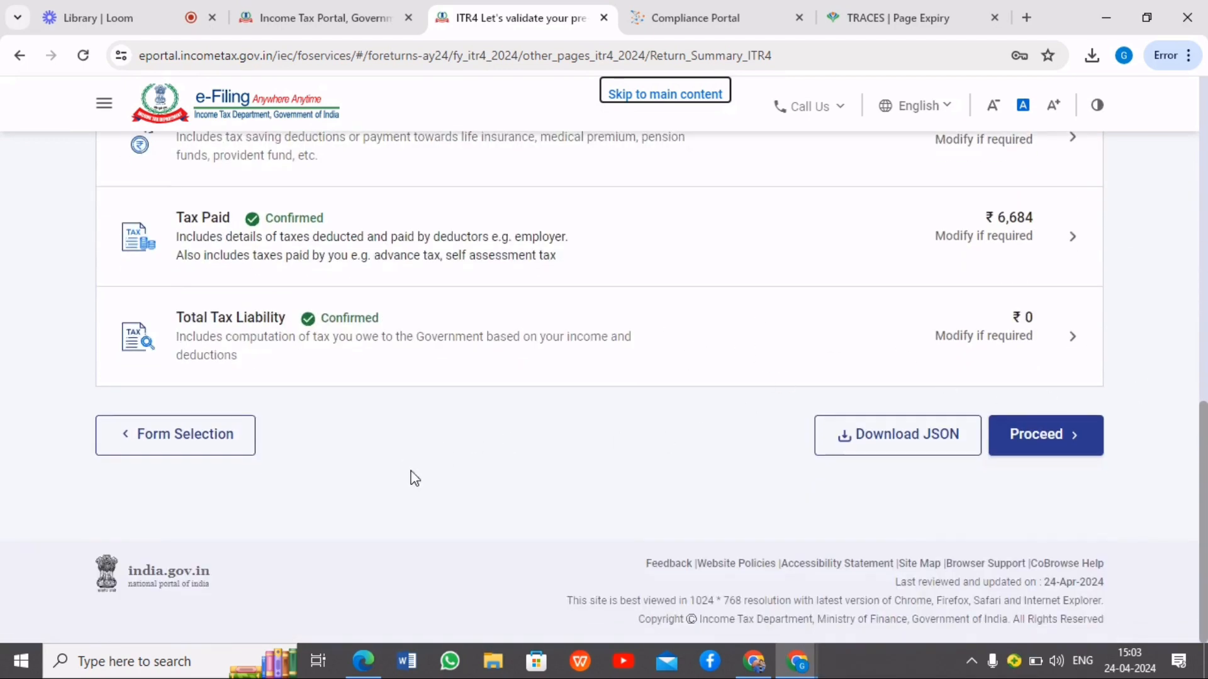
pyautogui.click(1048, 440)
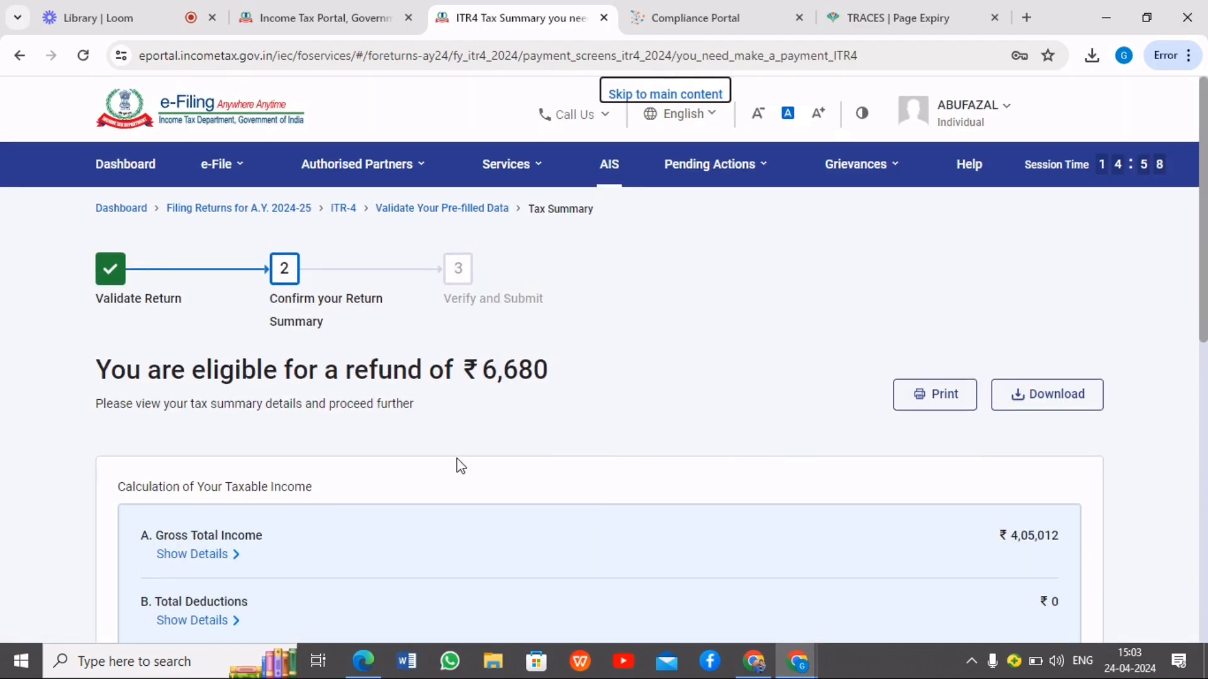
# Review the refund amount and tax calculation in the tax summary, and continue to the return preview stage
pyautogui.doubleClick(486, 379)
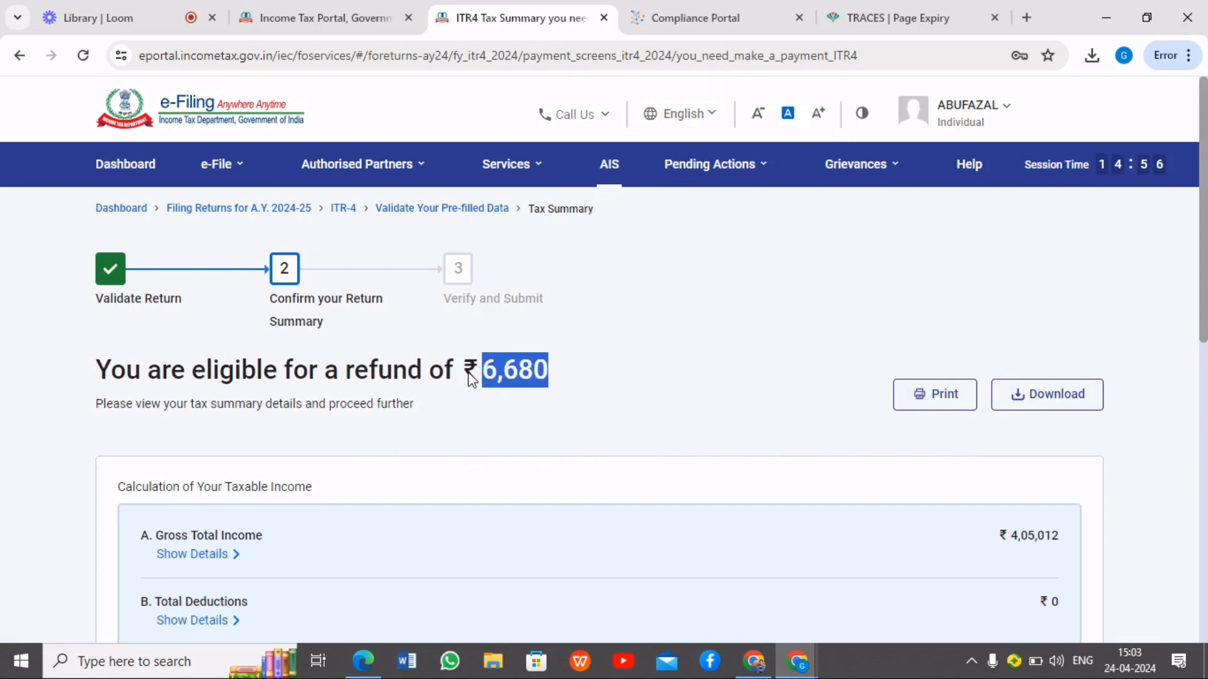
pyautogui.click(584, 387)
pyautogui.scroll(-5, 723, 401)
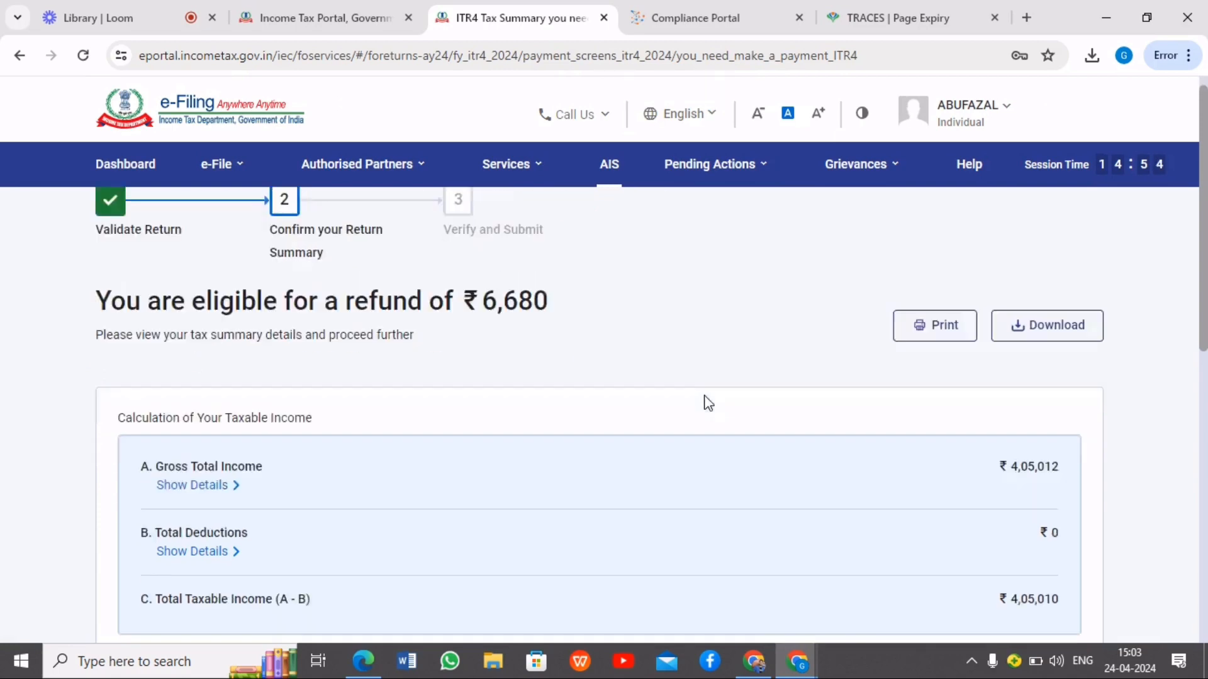
pyautogui.scroll(-4, 805, 400)
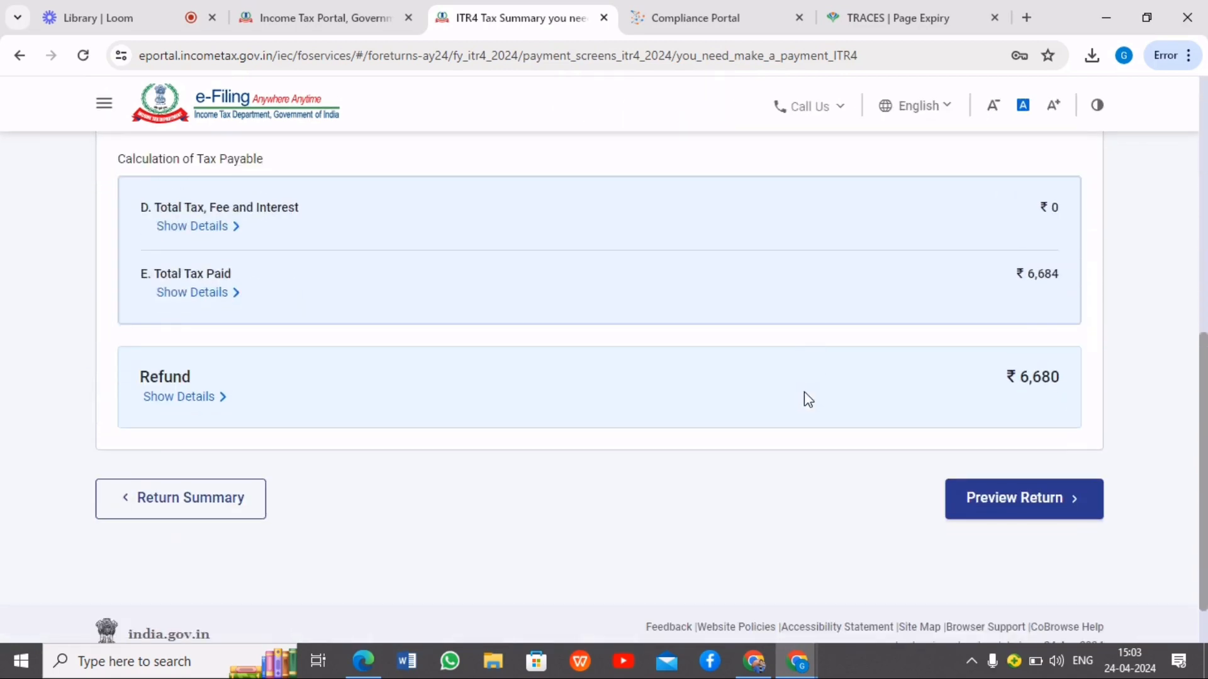
pyautogui.click(999, 513)
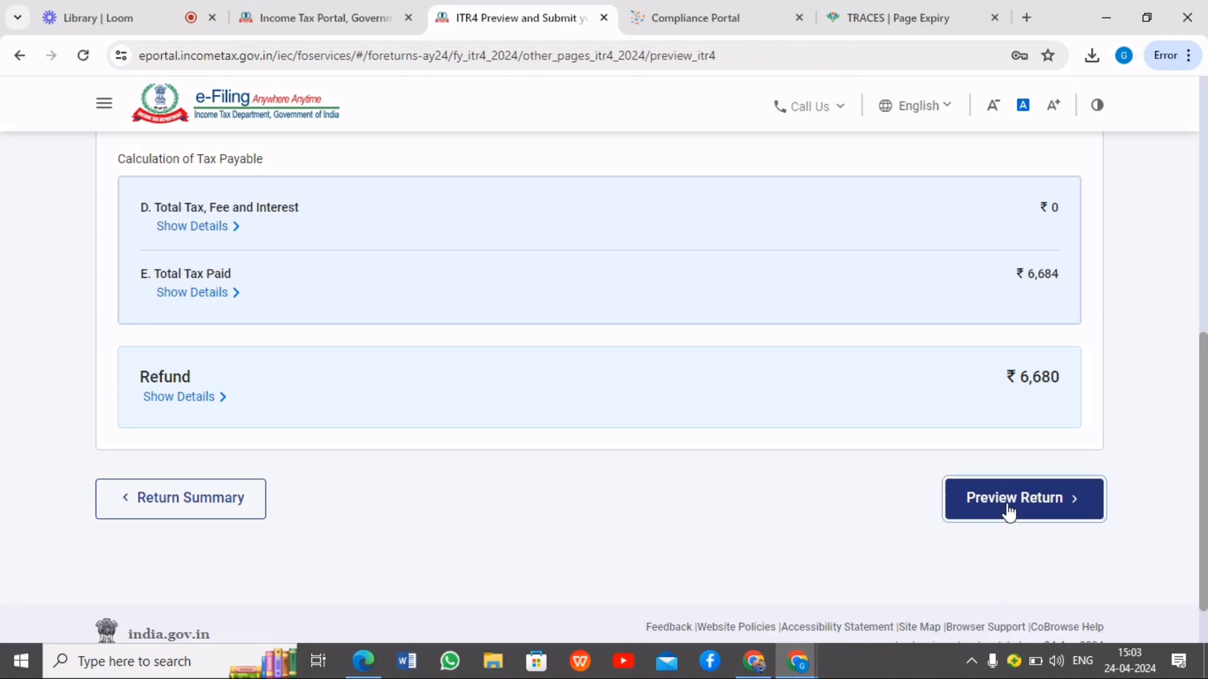
# Accept the taxpayer declaration, leave the tax return preparer fields blank, and proceed to the return preview
pyautogui.scroll(-2, 743, 370)
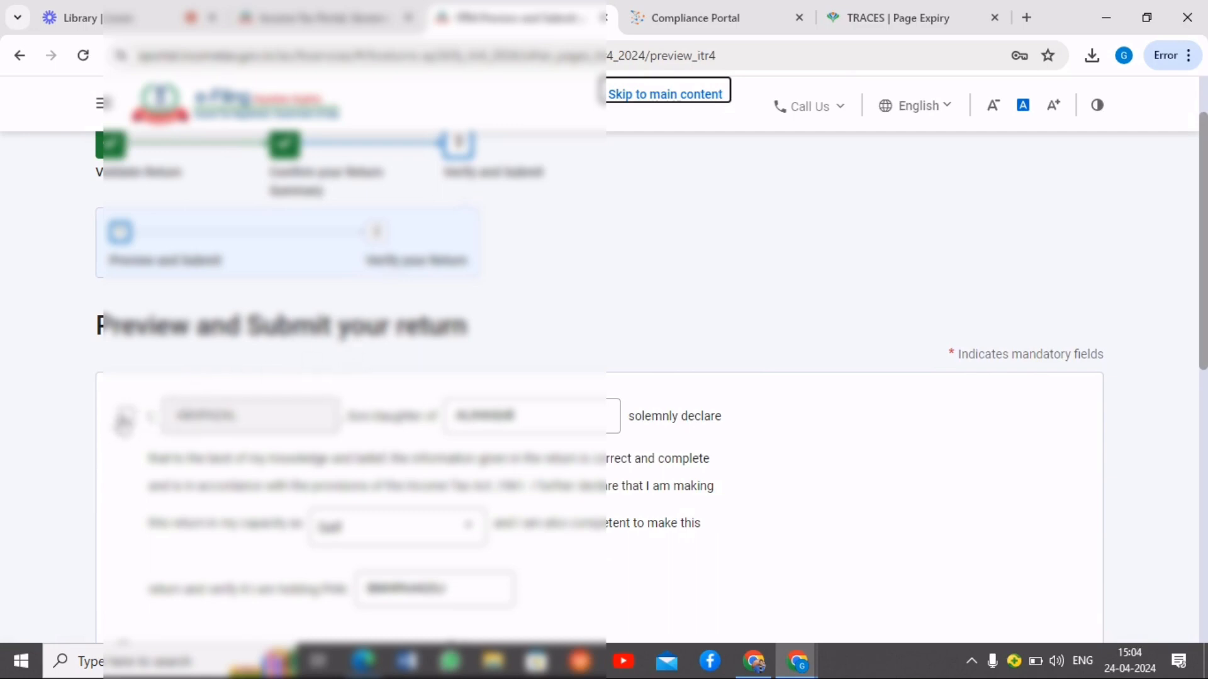
pyautogui.click(125, 417)
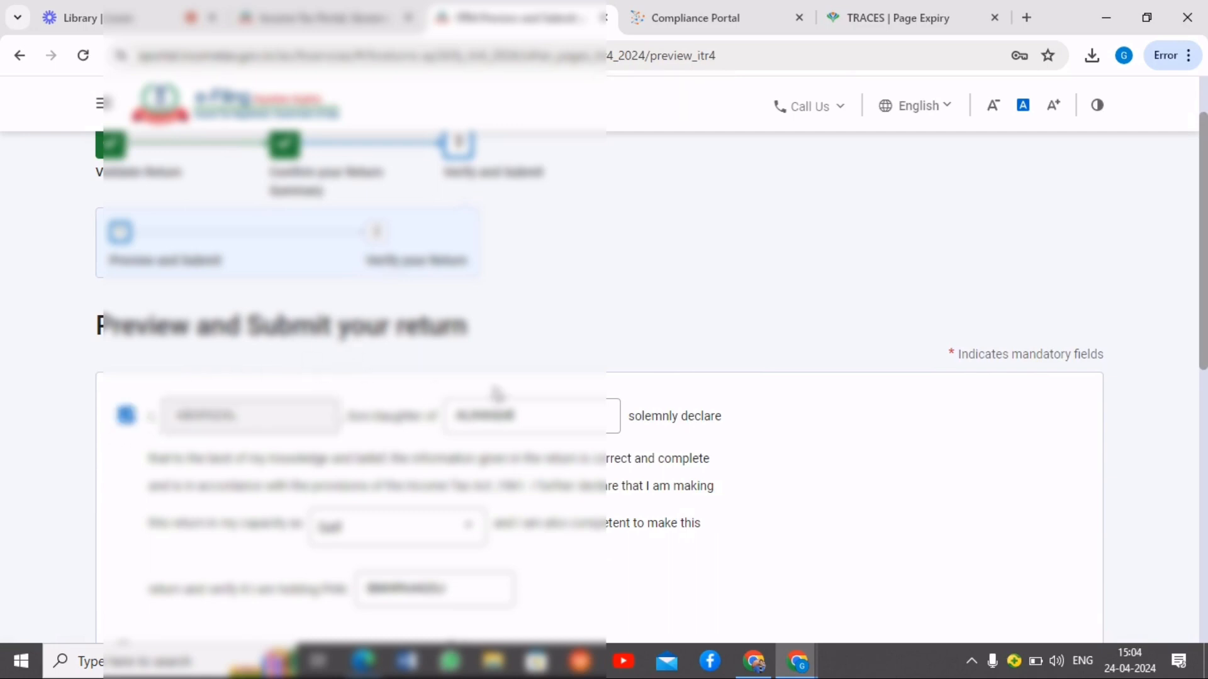
pyautogui.scroll(-4, 679, 400)
pyautogui.scroll(-3, 465, 362)
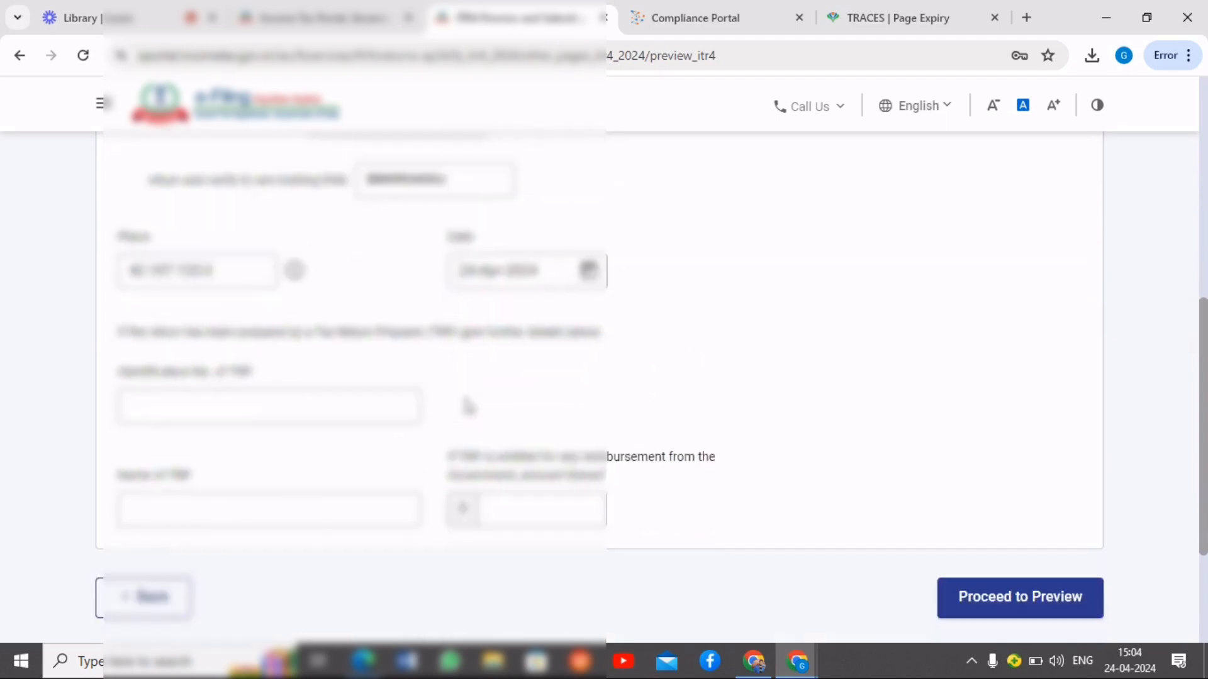
pyautogui.click(995, 572)
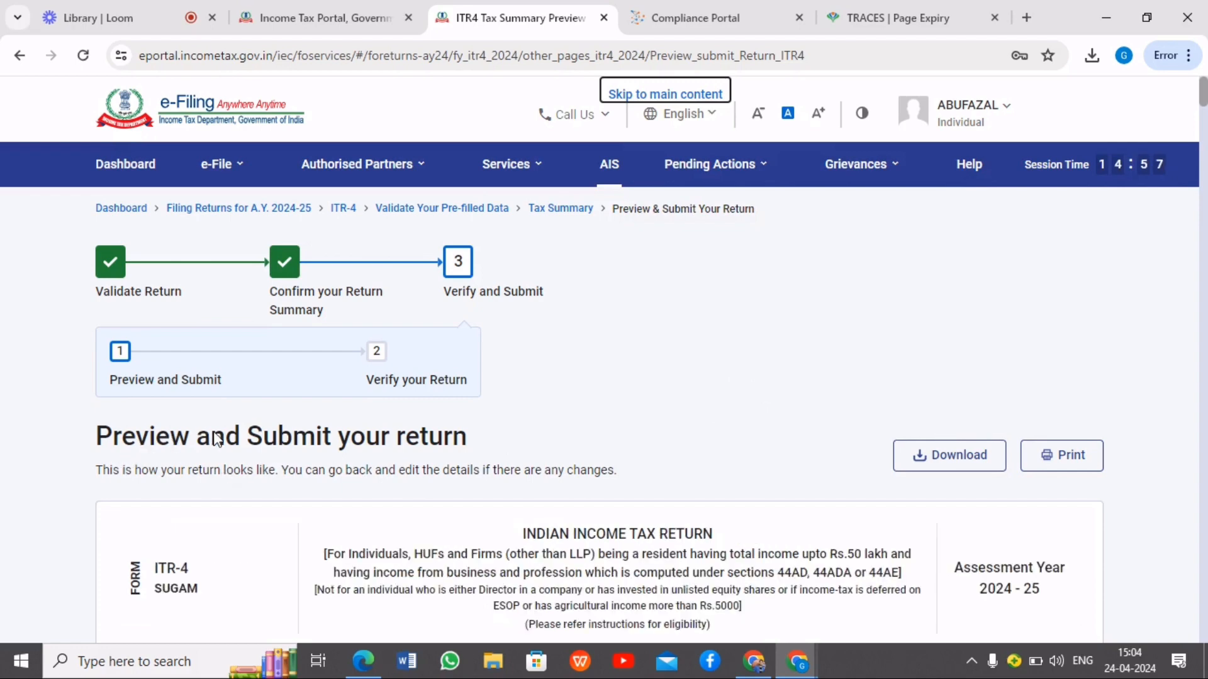
# Review the ITR-4 return preview through to the declaration and proceed to validation
pyautogui.scroll(-3, 728, 418)
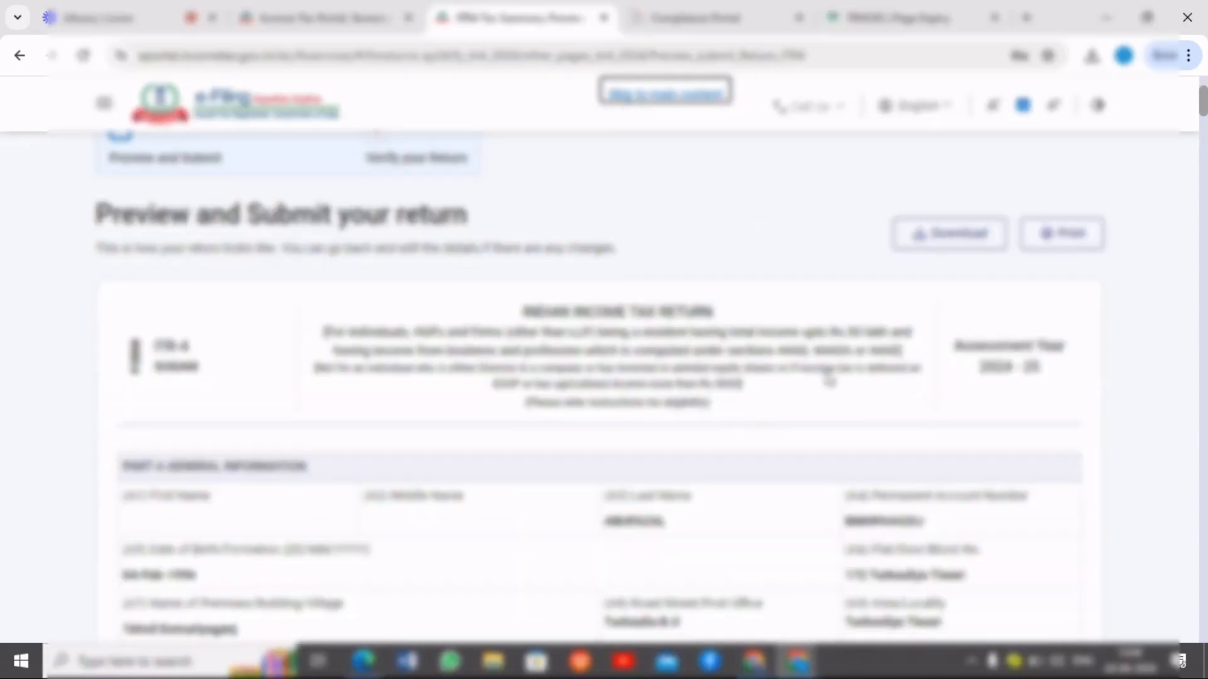
pyautogui.scroll(-2, 859, 373)
pyautogui.scroll(-10, 852, 456)
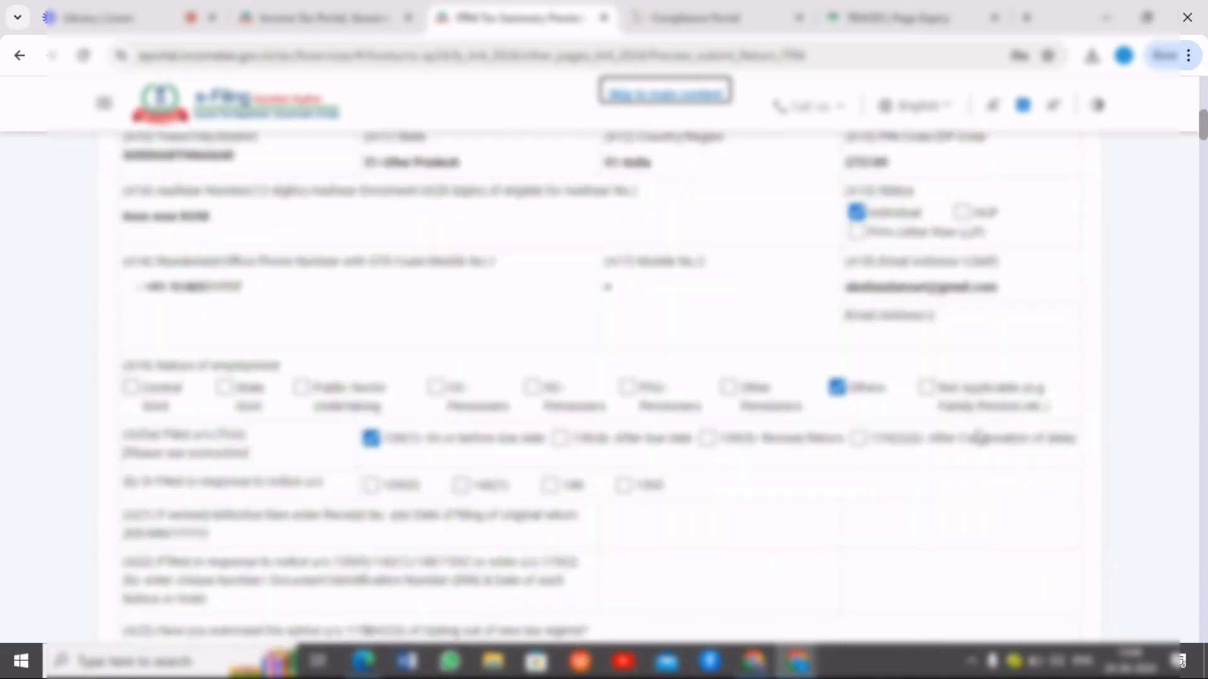
pyautogui.scroll(-20, 985, 441)
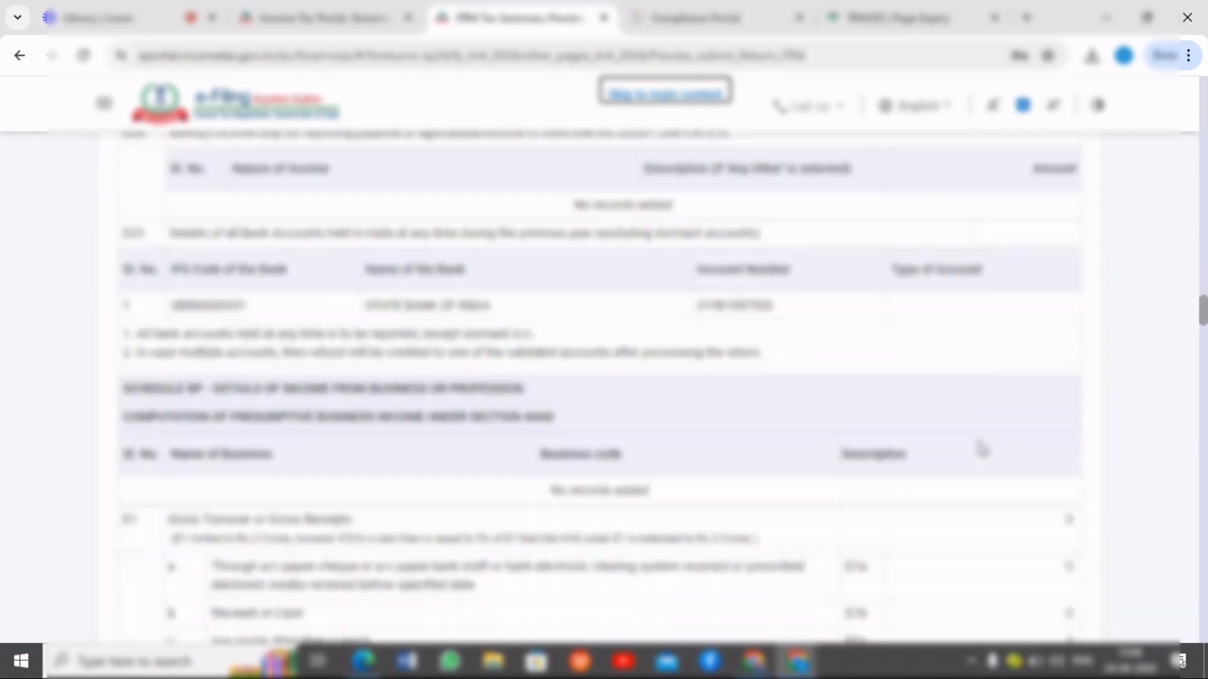
pyautogui.scroll(-20, 982, 448)
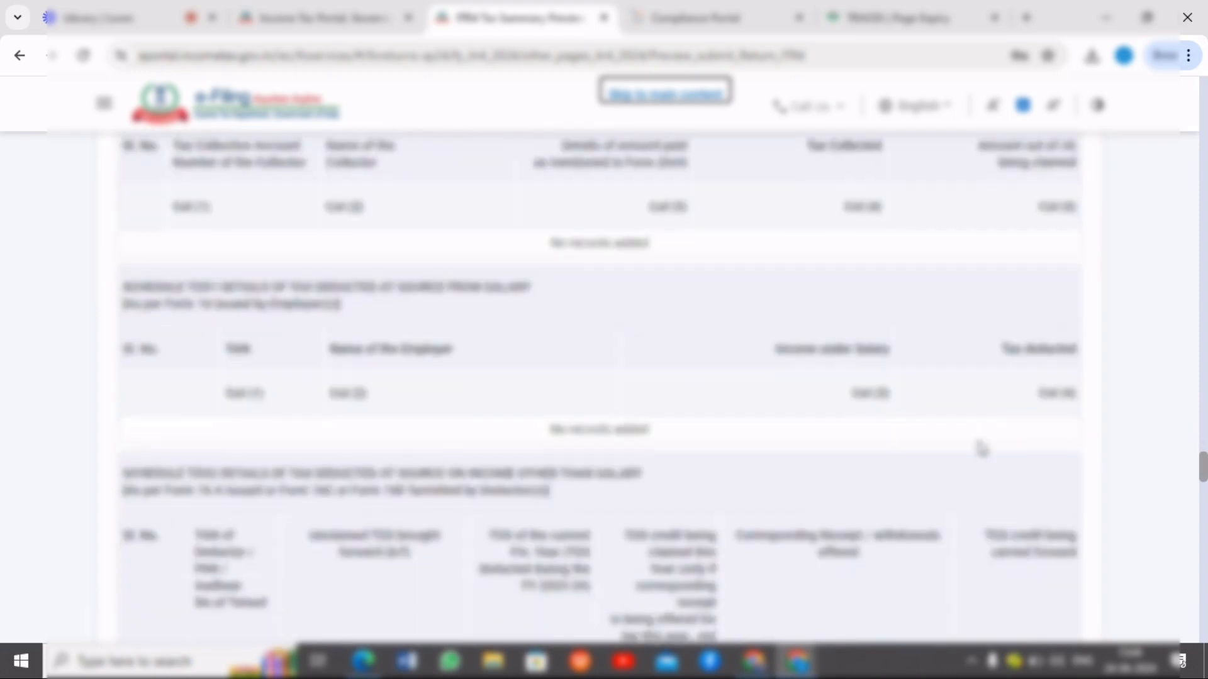
pyautogui.scroll(-20, 981, 448)
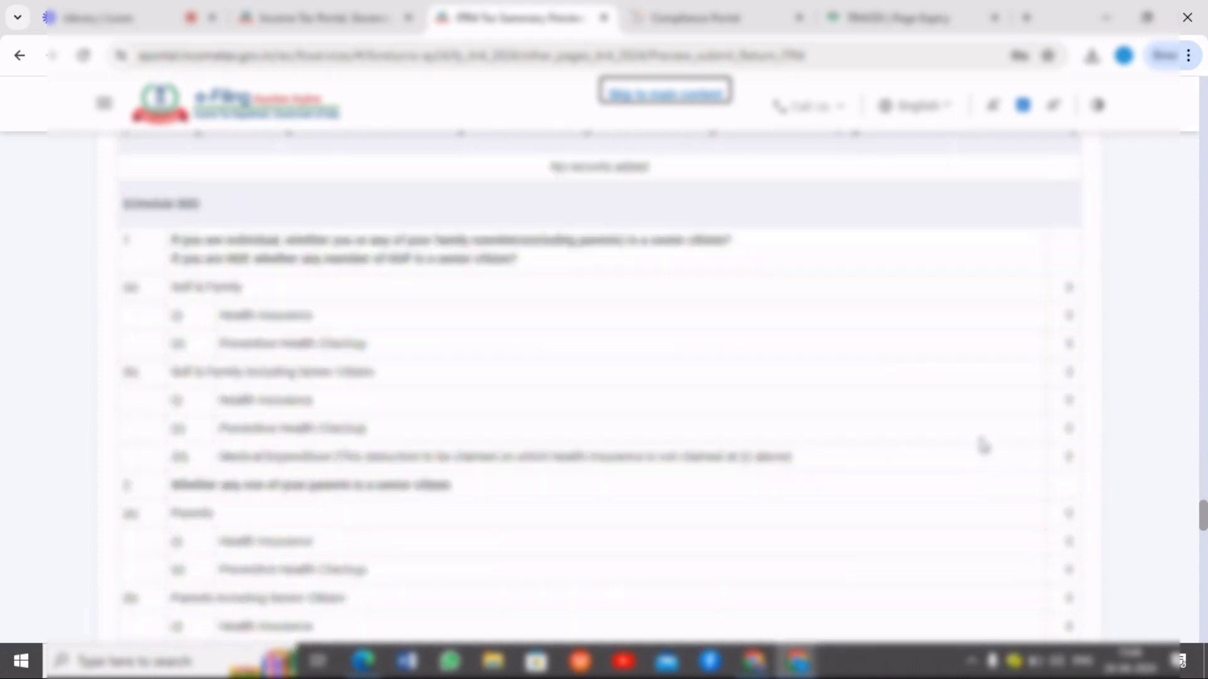
pyautogui.scroll(-20, 983, 446)
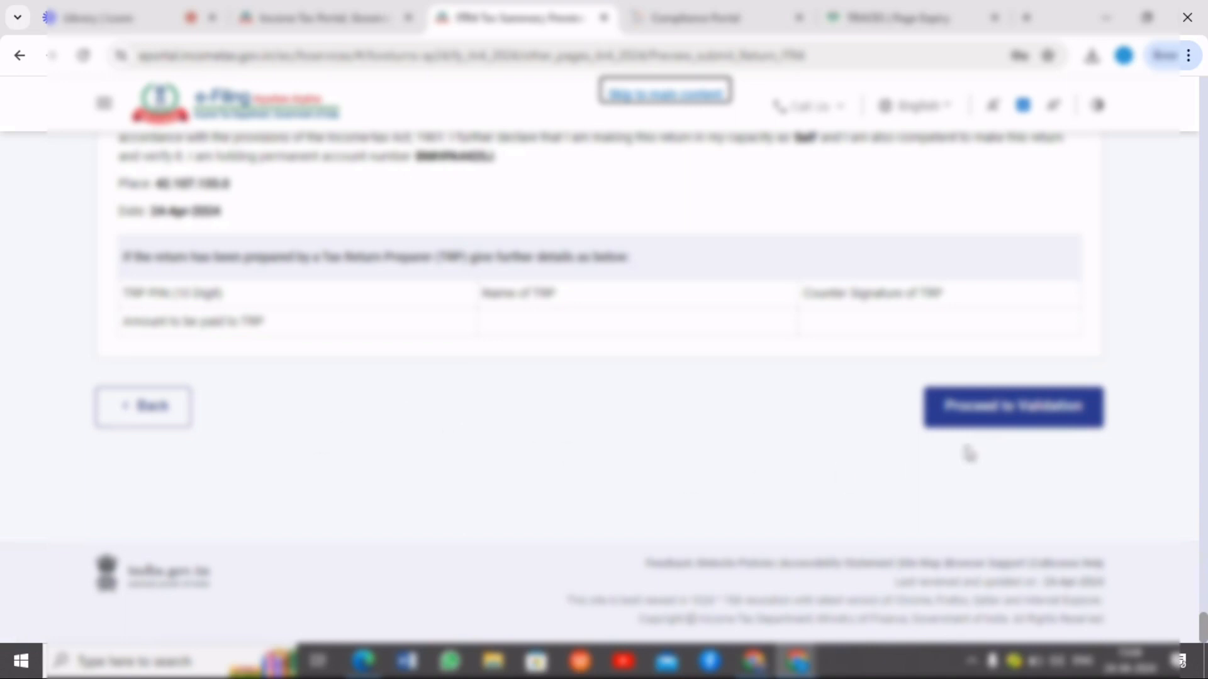
pyautogui.click(997, 417)
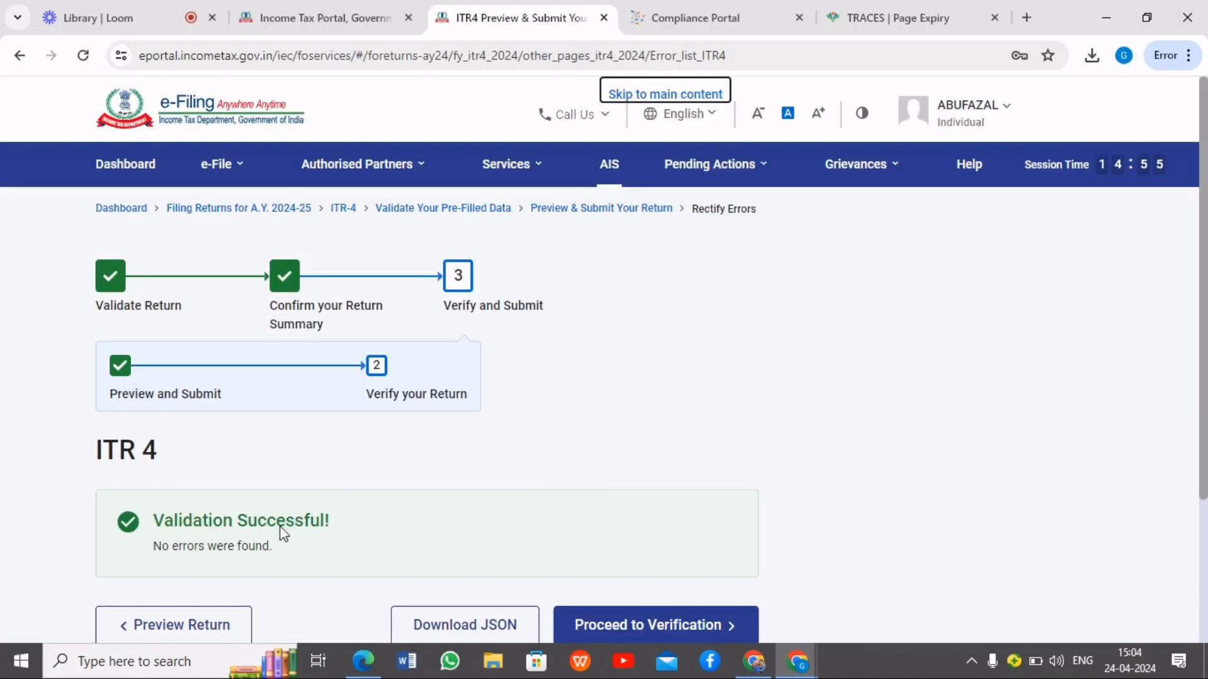
# Proceed to verification of the validated return, choose e-Verify Later, and accept the 30-day e-verification notice
pyautogui.scroll(-2, 595, 465)
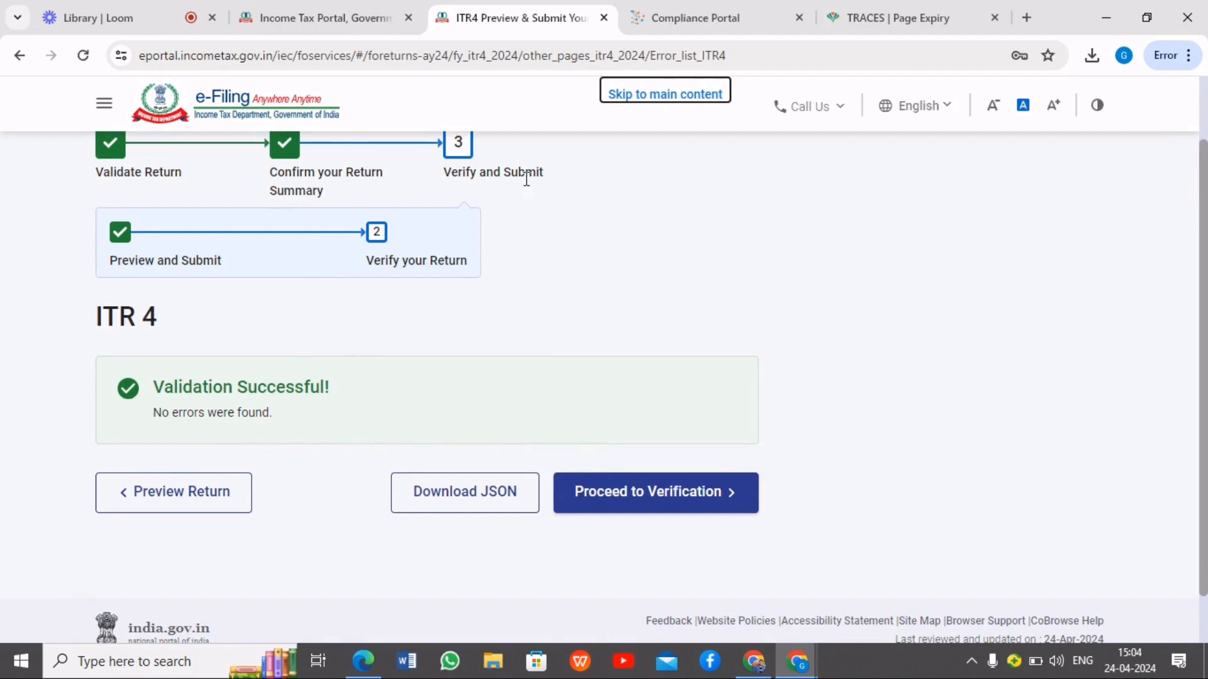
pyautogui.click(681, 496)
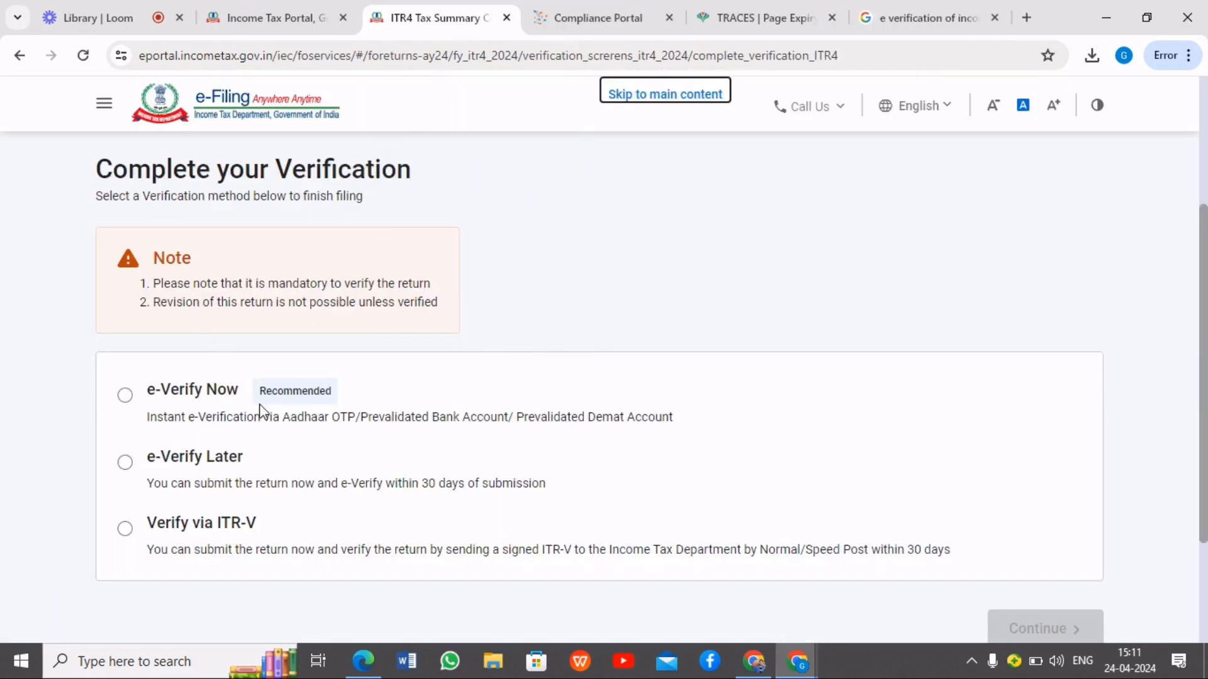
pyautogui.scroll(-1, 798, 420)
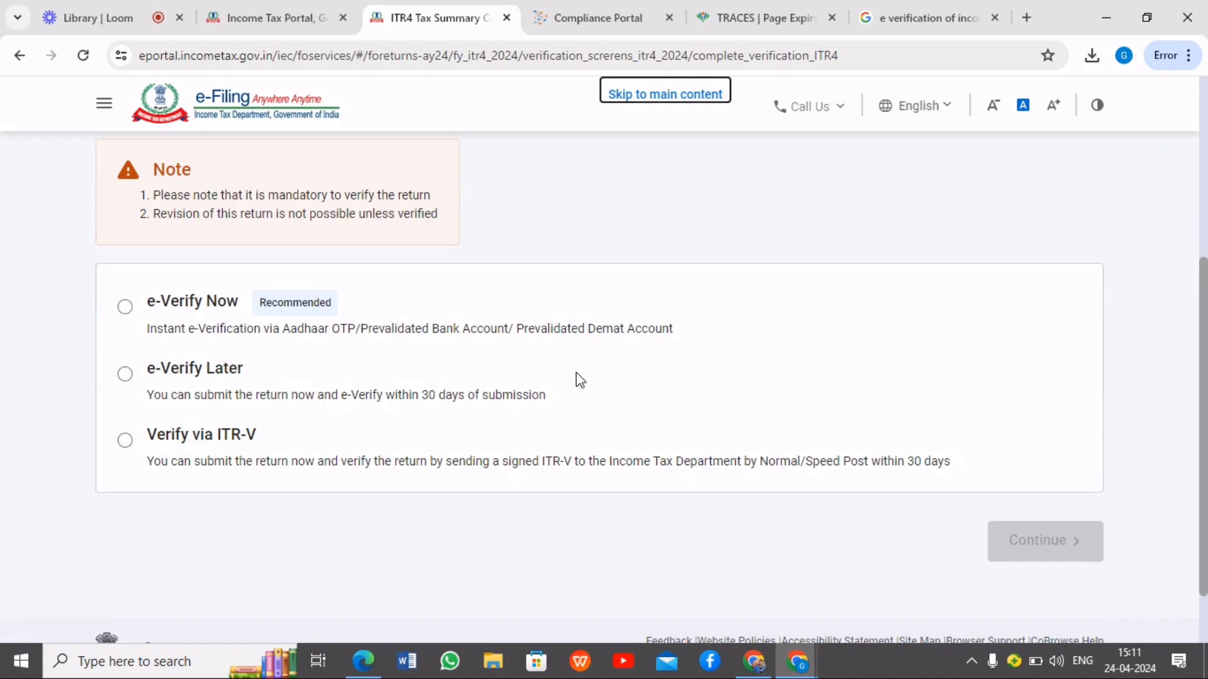
pyautogui.scroll(1, 580, 380)
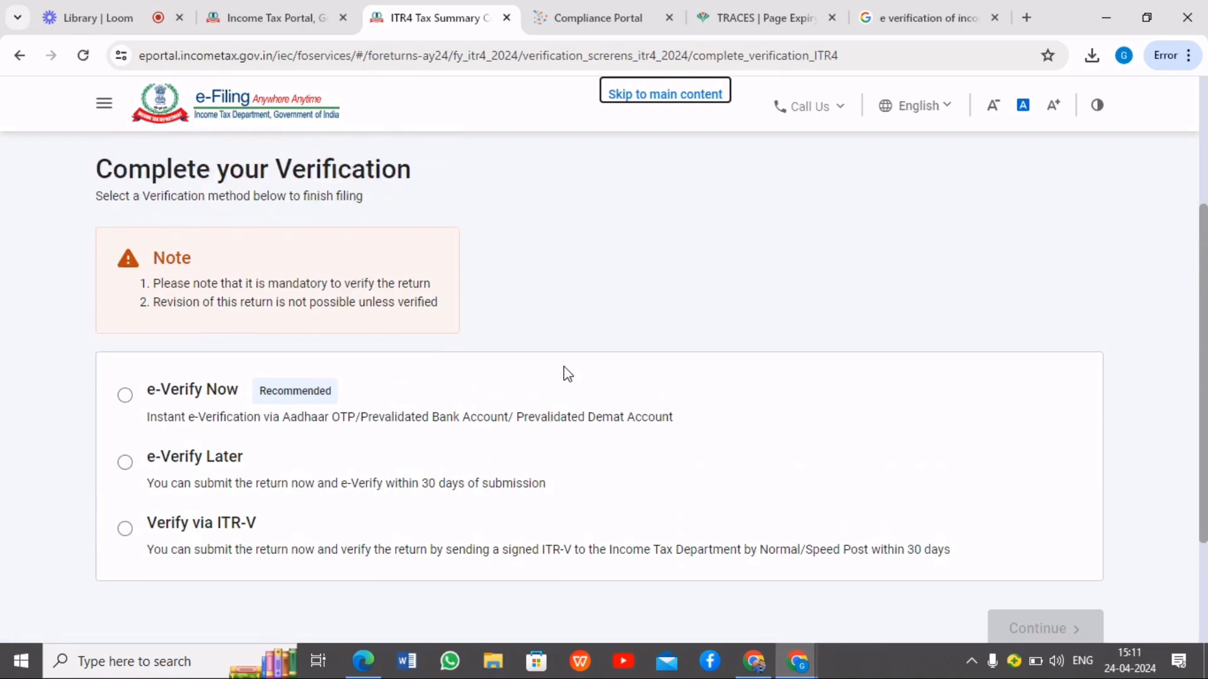
pyautogui.click(127, 466)
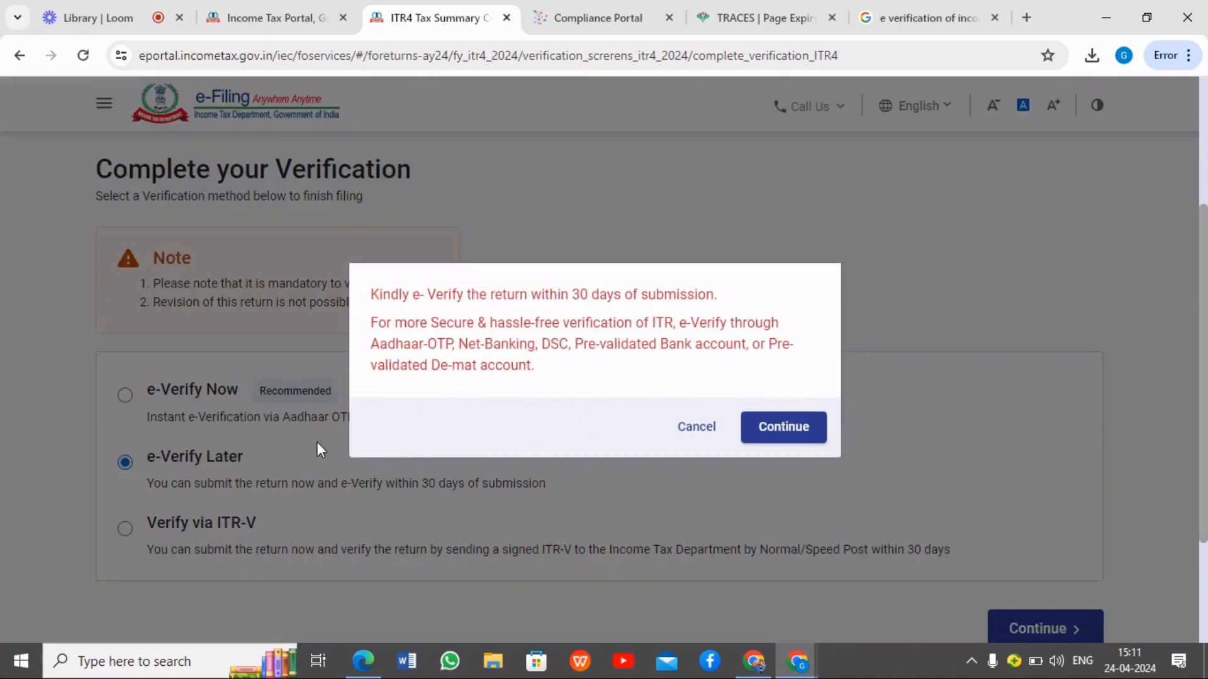
pyautogui.click(805, 442)
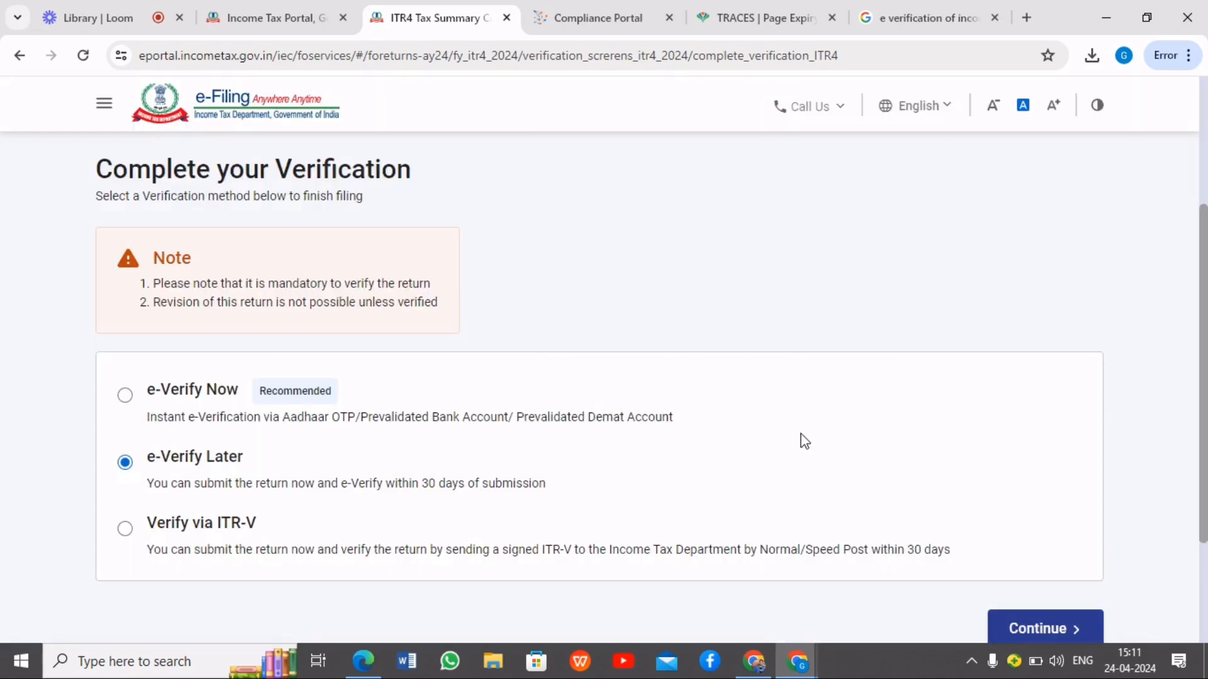
# Continue with the selected verification method and confirm submission of the return
pyautogui.scroll(-1, 526, 431)
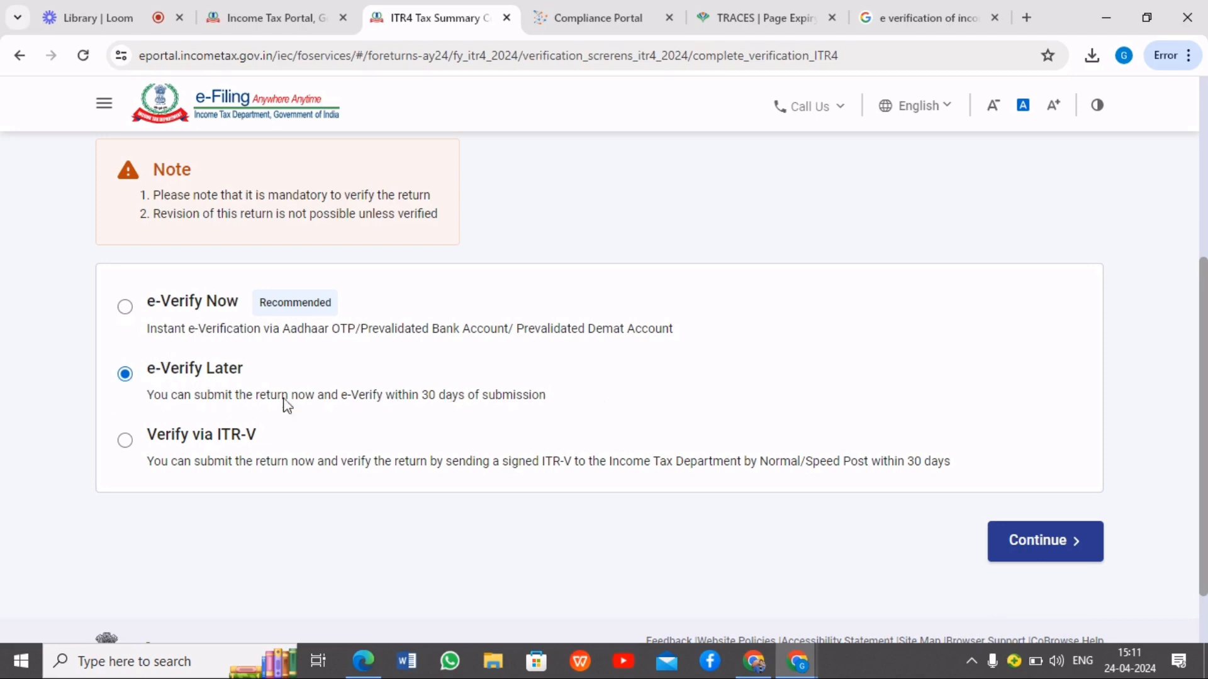
pyautogui.click(1041, 541)
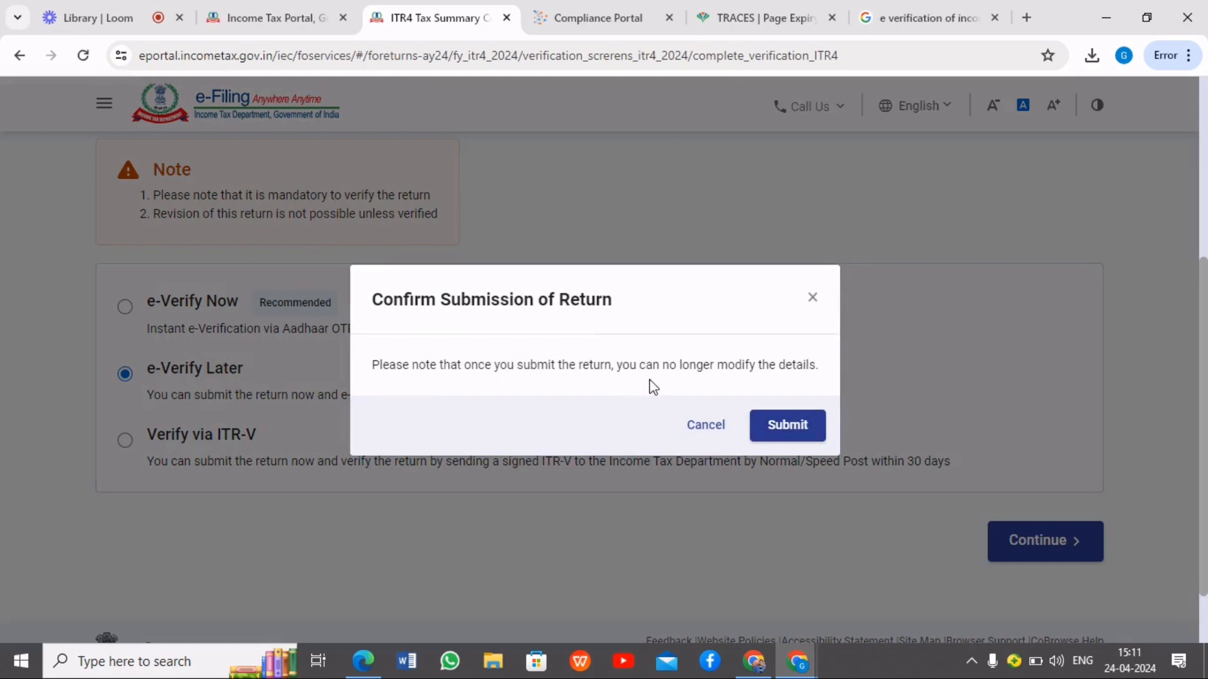
pyautogui.click(808, 434)
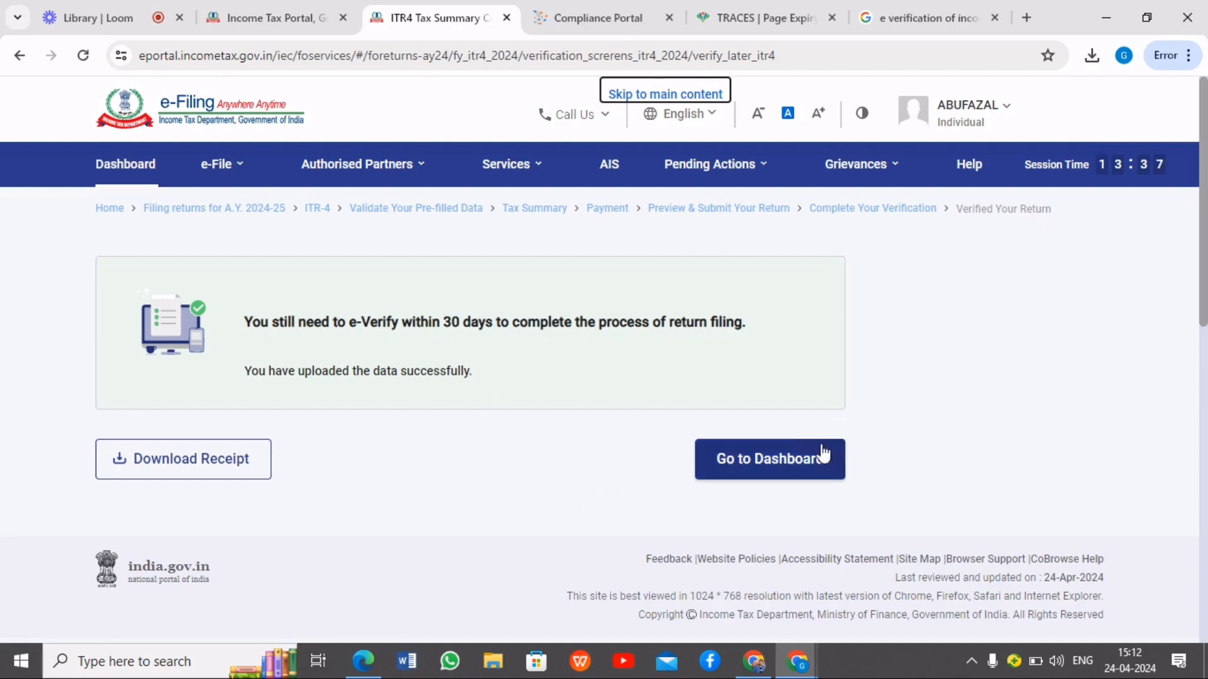
# Return to the dashboard and check the filing status for assessment year 2024-25
pyautogui.click(768, 461)
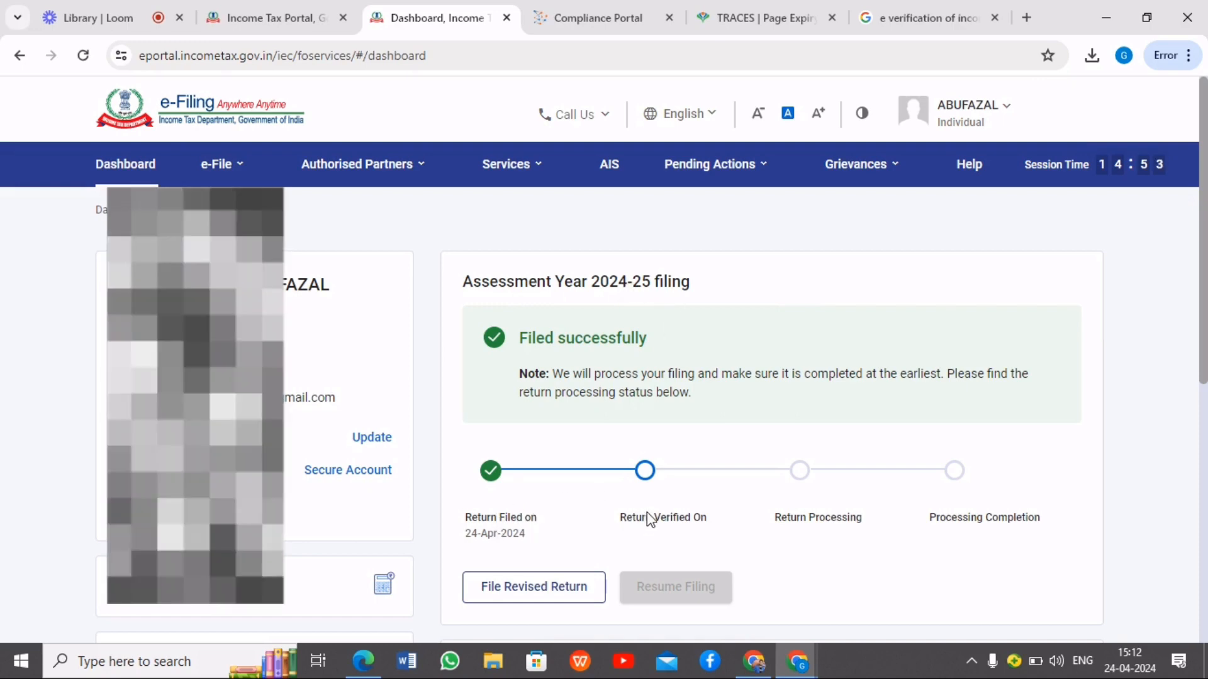
pyautogui.scroll(-1, 719, 532)
pyautogui.scroll(-1, 719, 537)
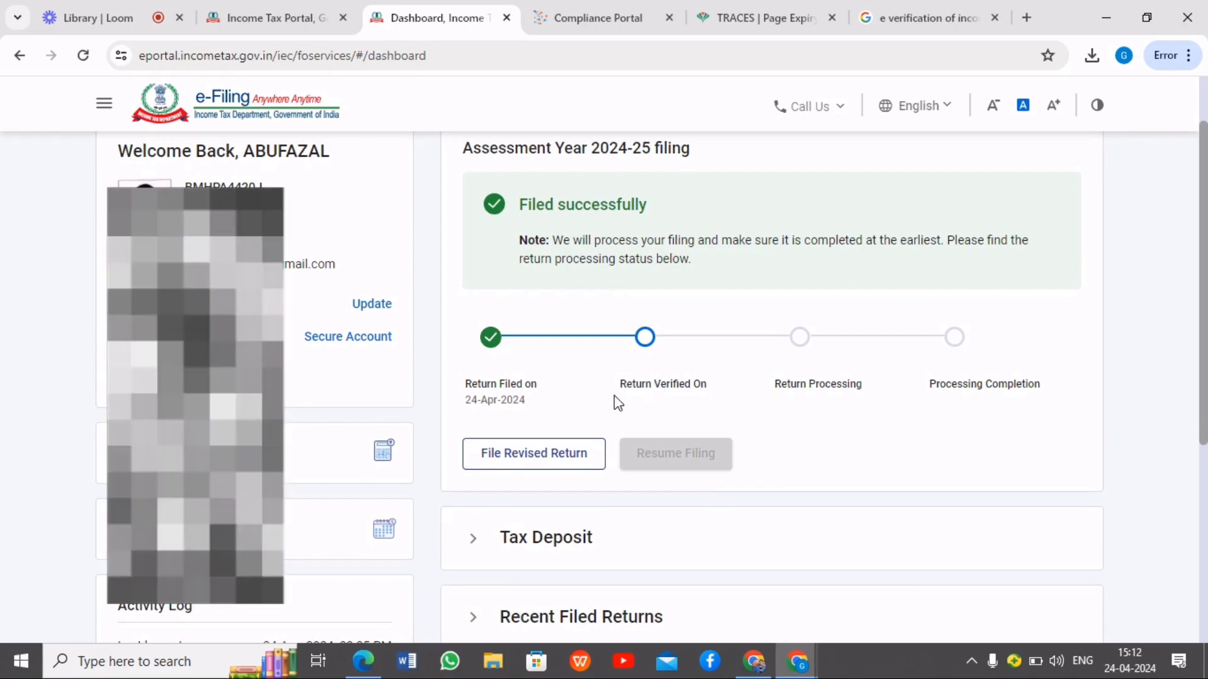
pyautogui.scroll(2, 814, 416)
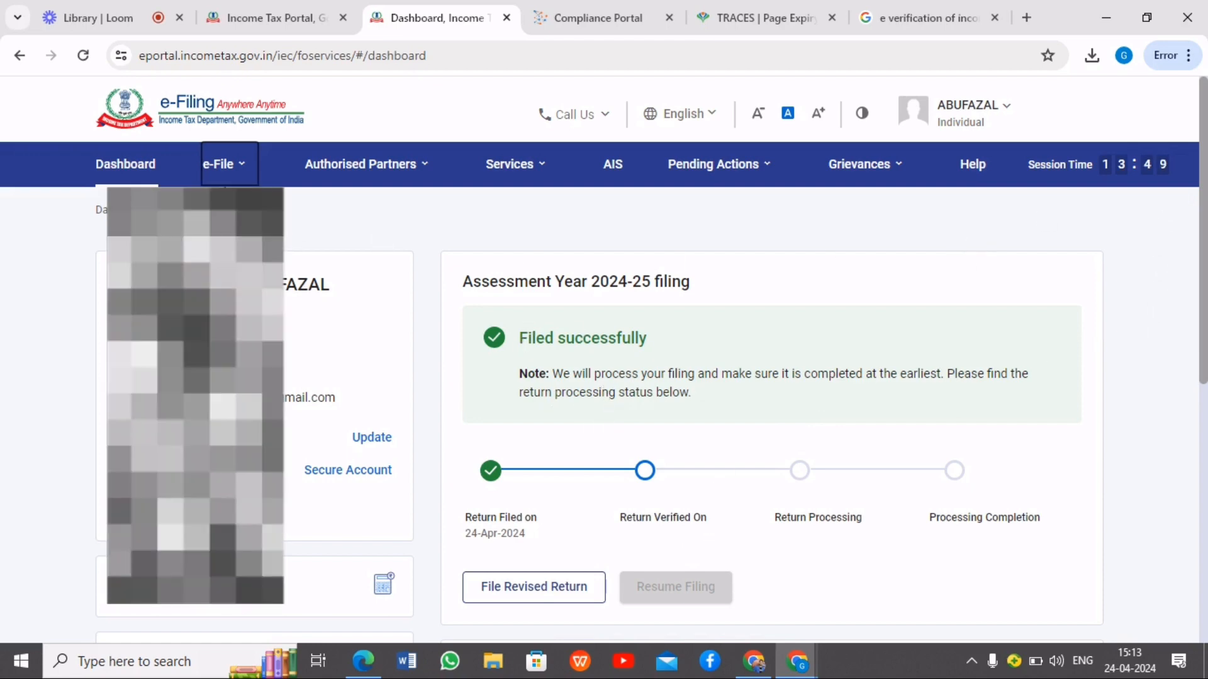
# Open the e-Verify Return service and start e-verification of the original ITR 4 for assessment year 2024-25
pyautogui.click(231, 166)
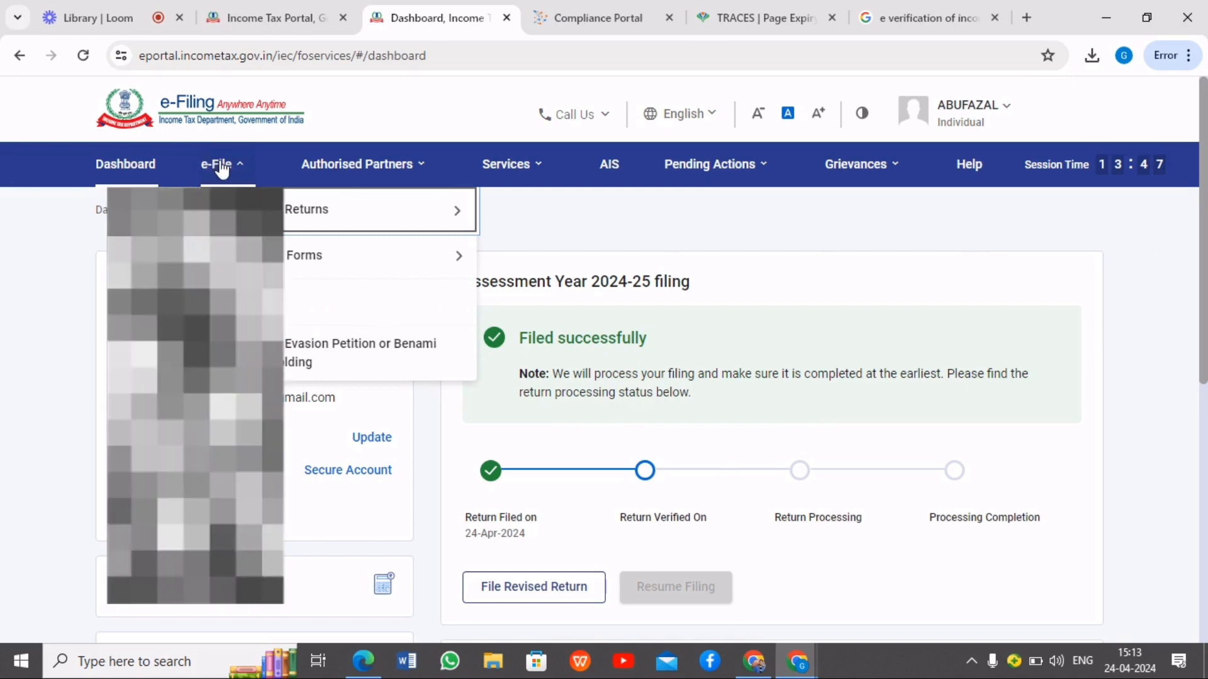
pyautogui.moveTo(330, 218)
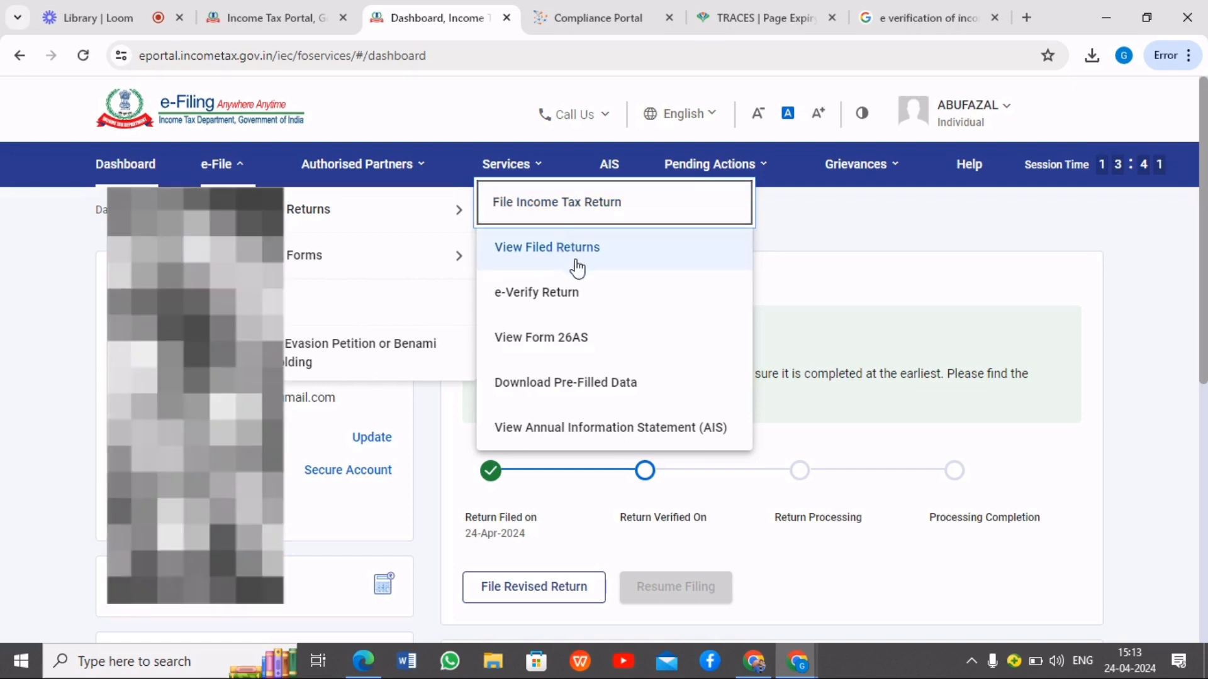
pyautogui.click(564, 307)
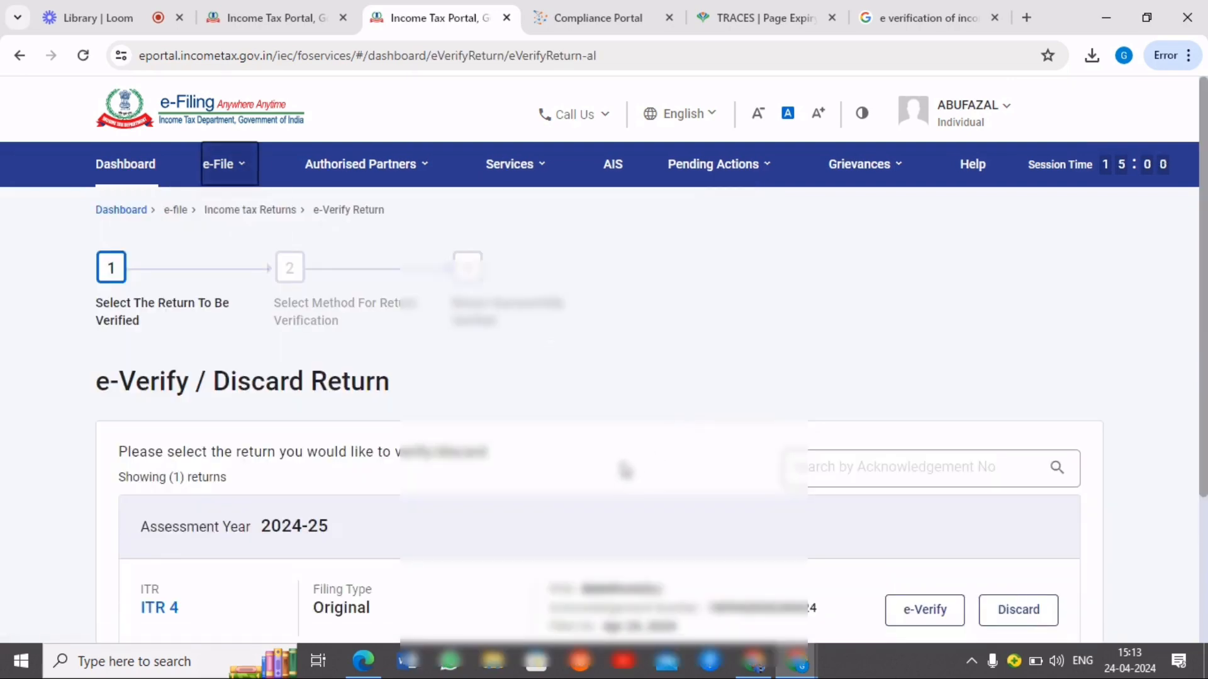
pyautogui.scroll(-3, 651, 463)
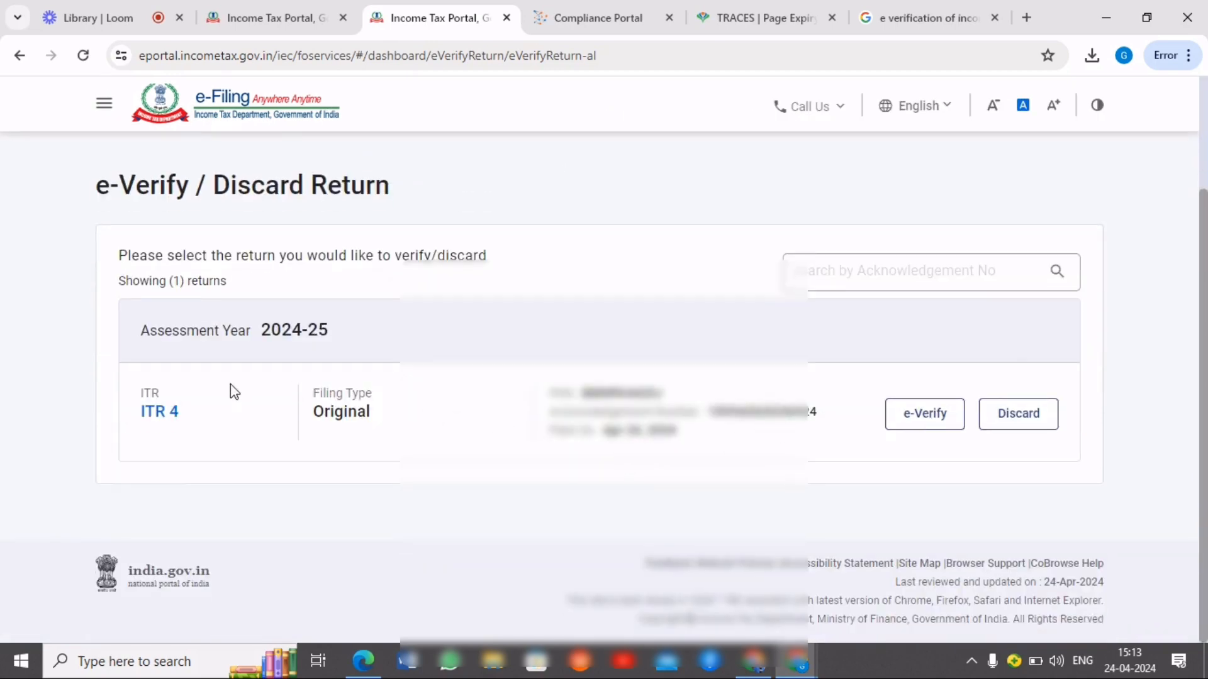
pyautogui.click(930, 428)
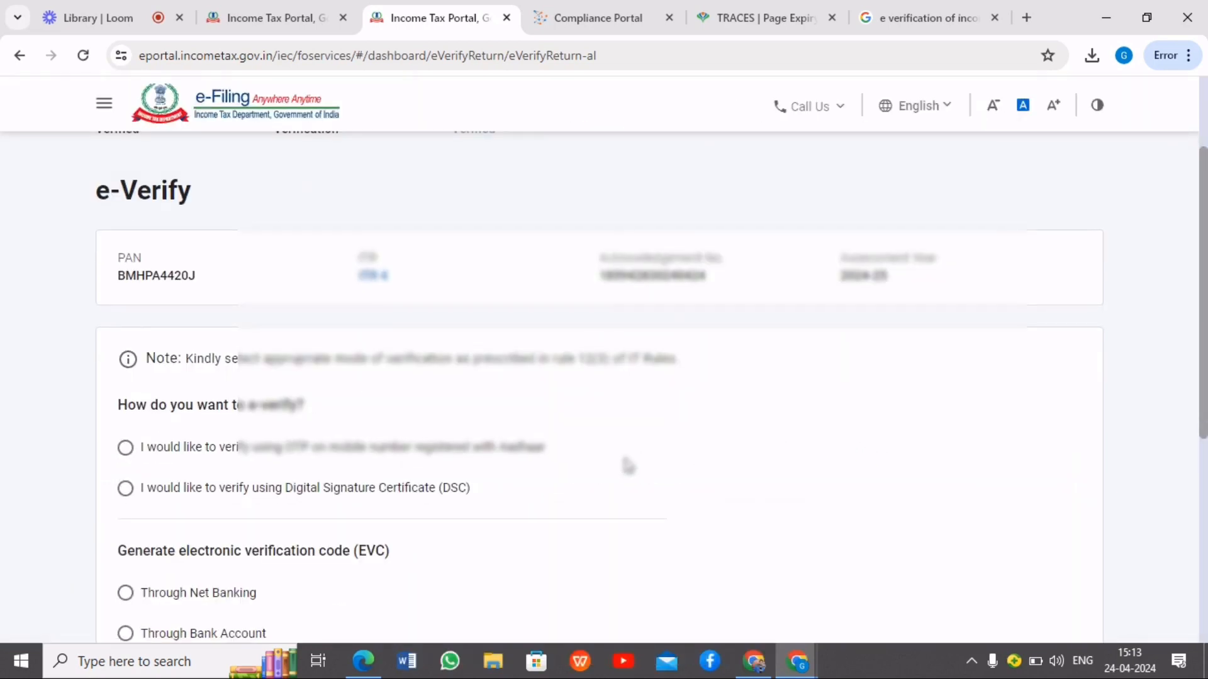
# Review the e-verification methods, choose OTP on the mobile number registered with Aadhaar, and continue
pyautogui.scroll(-2, 660, 447)
pyautogui.scroll(-2, 305, 353)
pyautogui.scroll(1, 327, 384)
pyautogui.scroll(1, 340, 406)
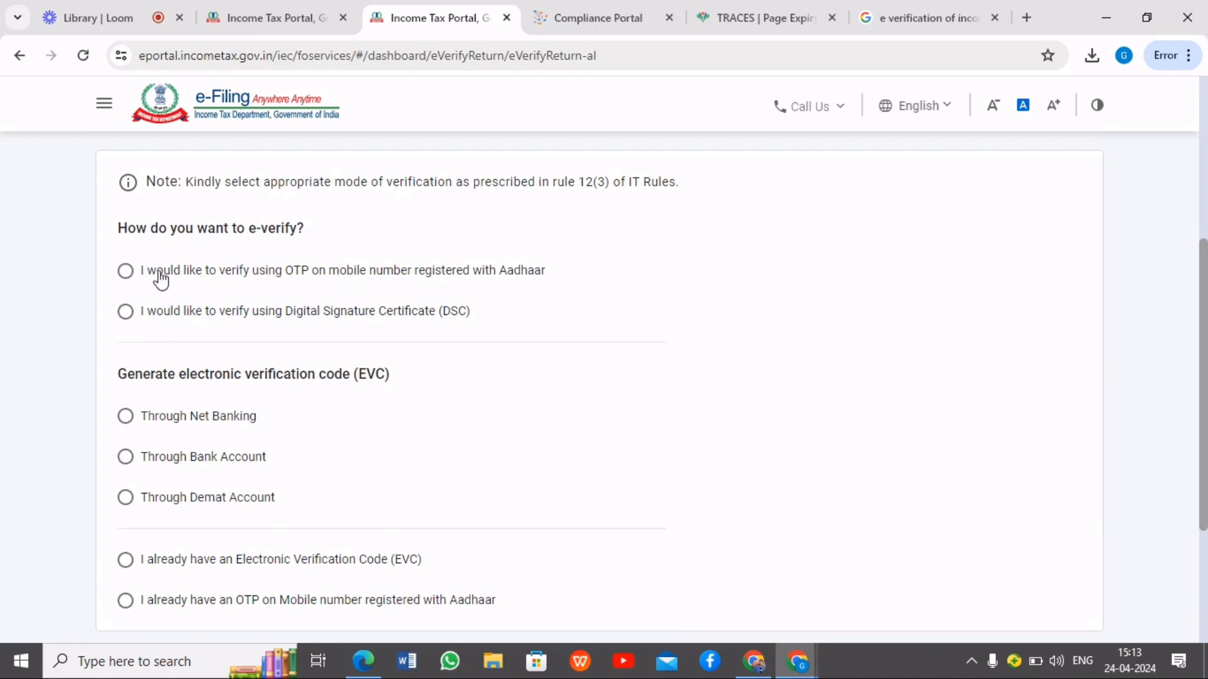
pyautogui.click(126, 270)
pyautogui.scroll(-3, 566, 383)
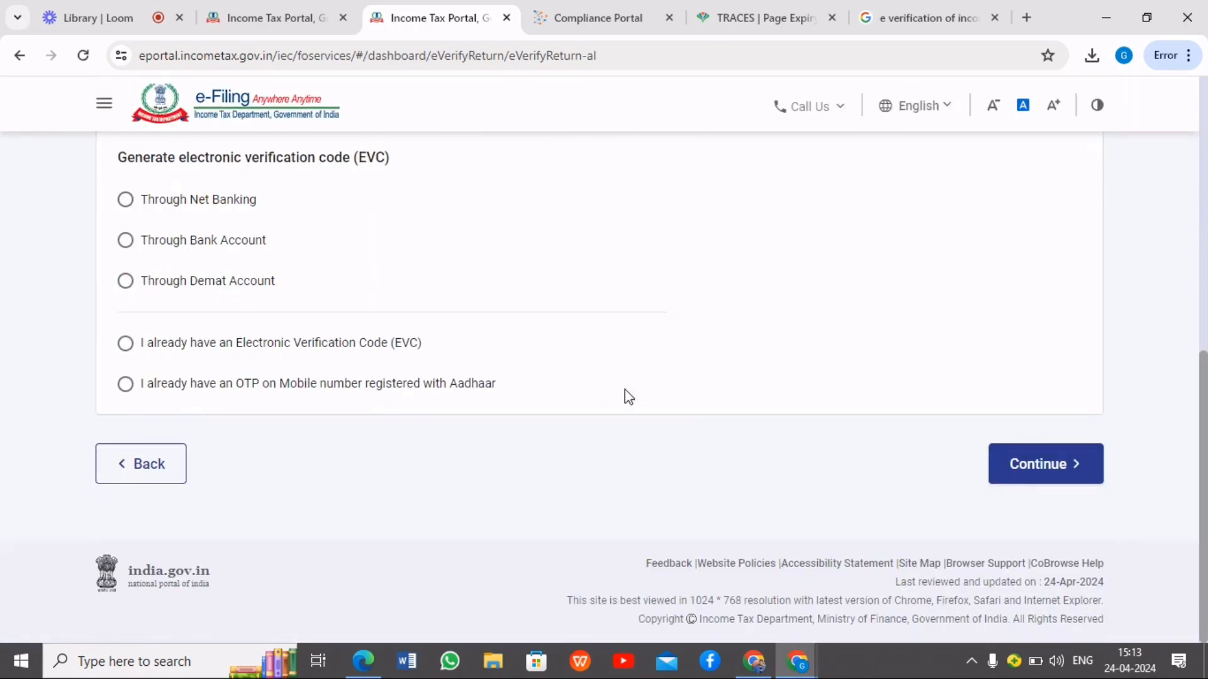
pyautogui.click(1095, 484)
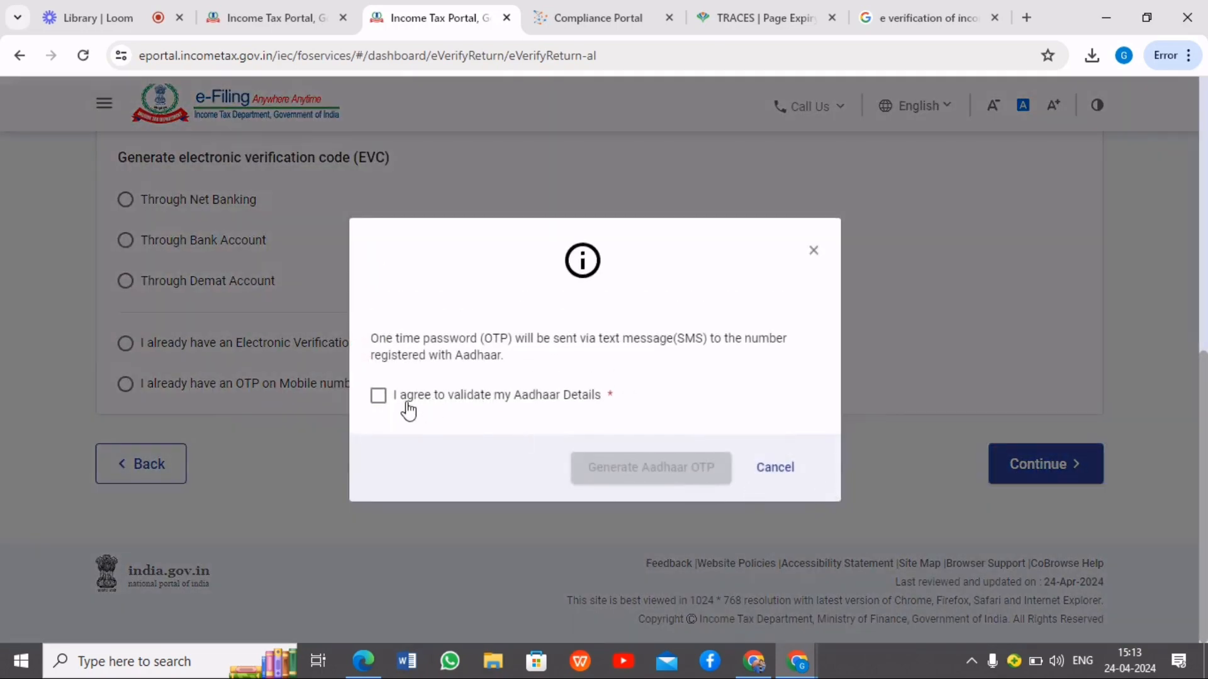
# Agree to validate the Aadhaar details, generate the Aadhaar OTP, and go to the OTP entry fields
pyautogui.moveTo(514, 363); pyautogui.dragTo(370, 337)
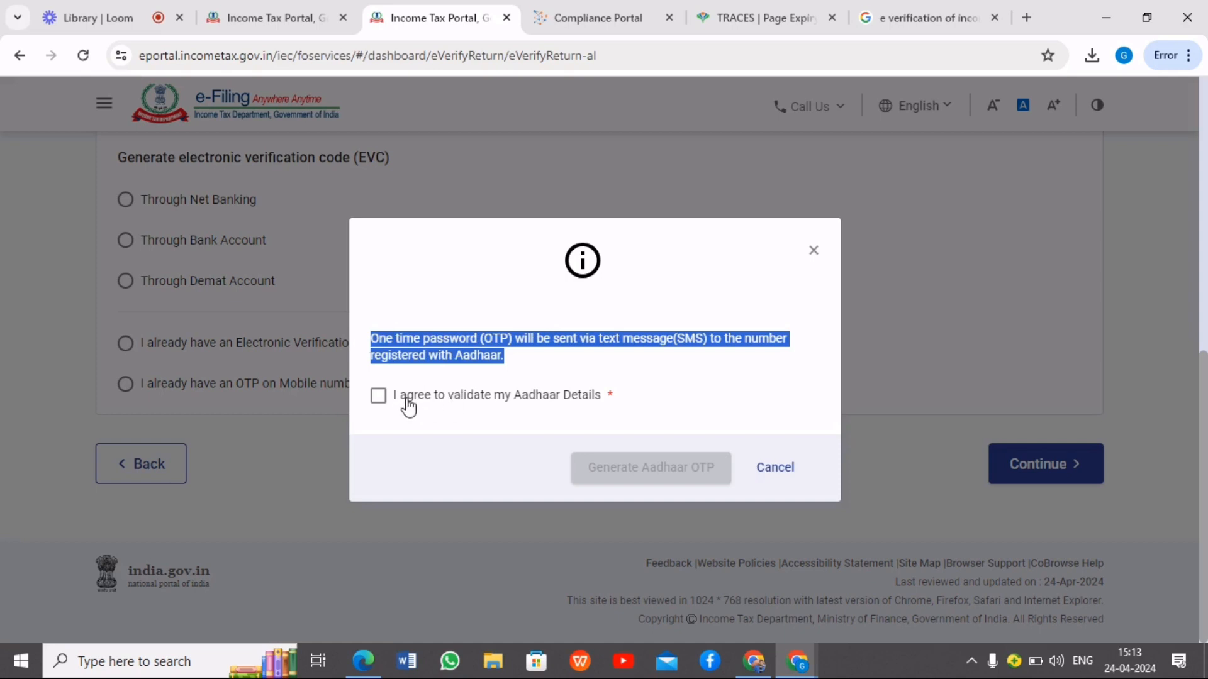
pyautogui.click(378, 397)
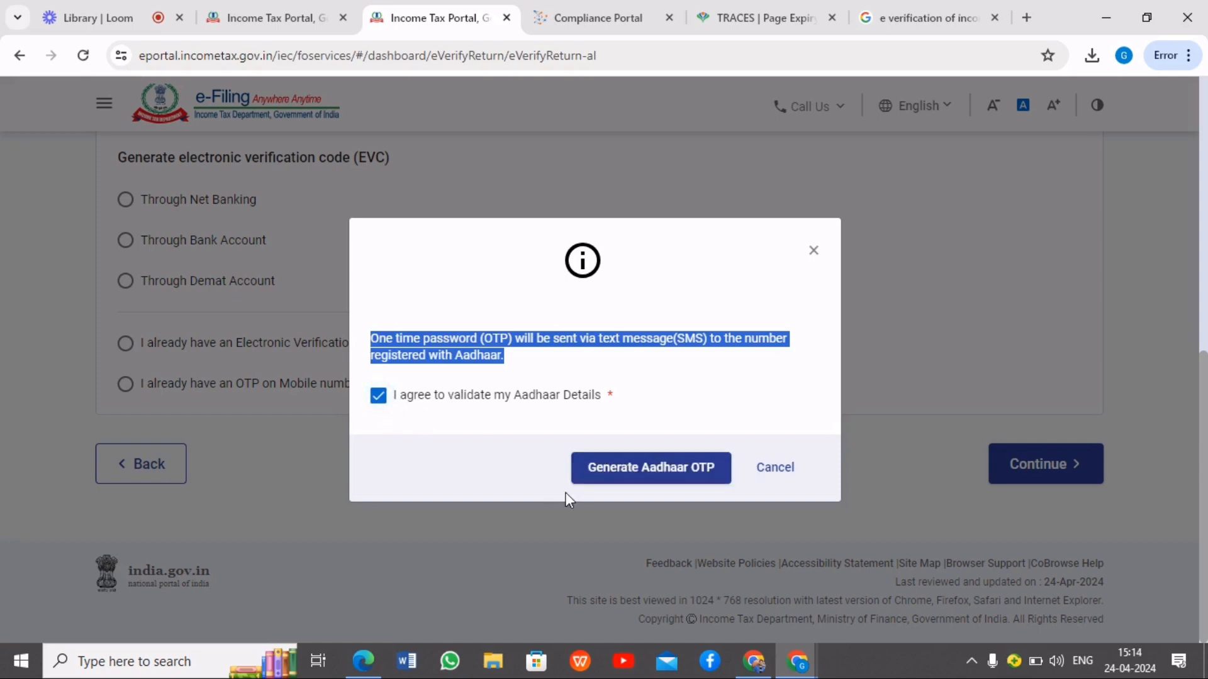
pyautogui.click(630, 469)
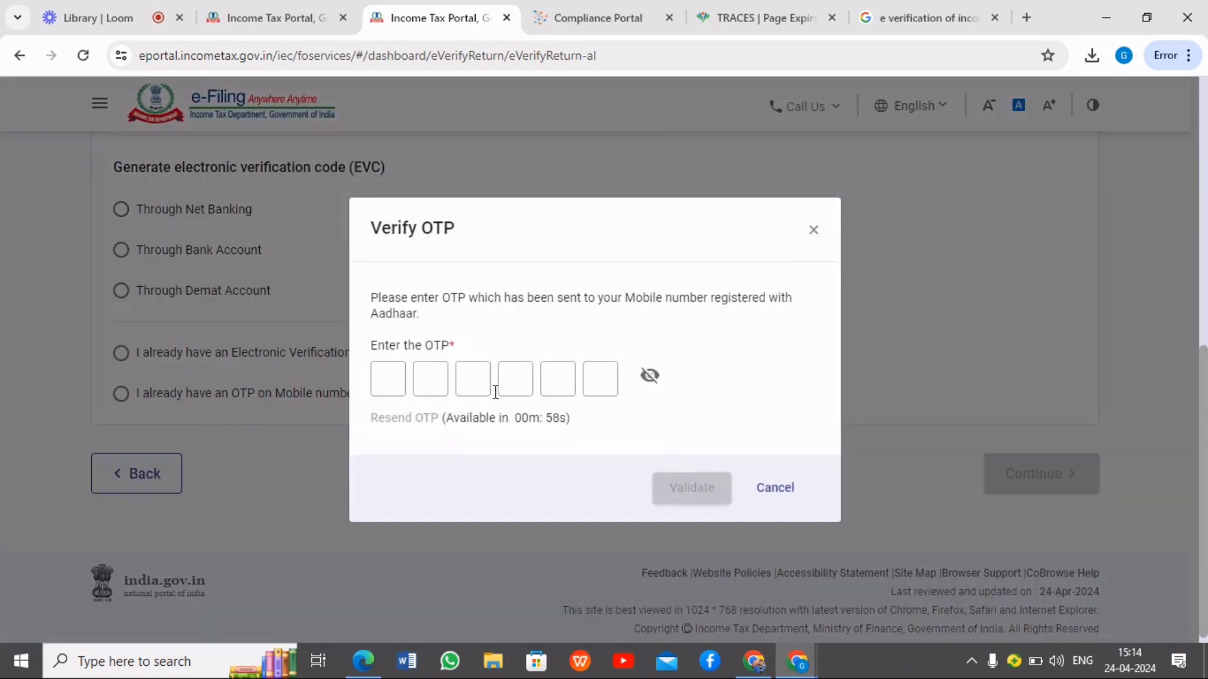
pyautogui.click(380, 376)
pyautogui.click(432, 381)
pyautogui.click(501, 375)
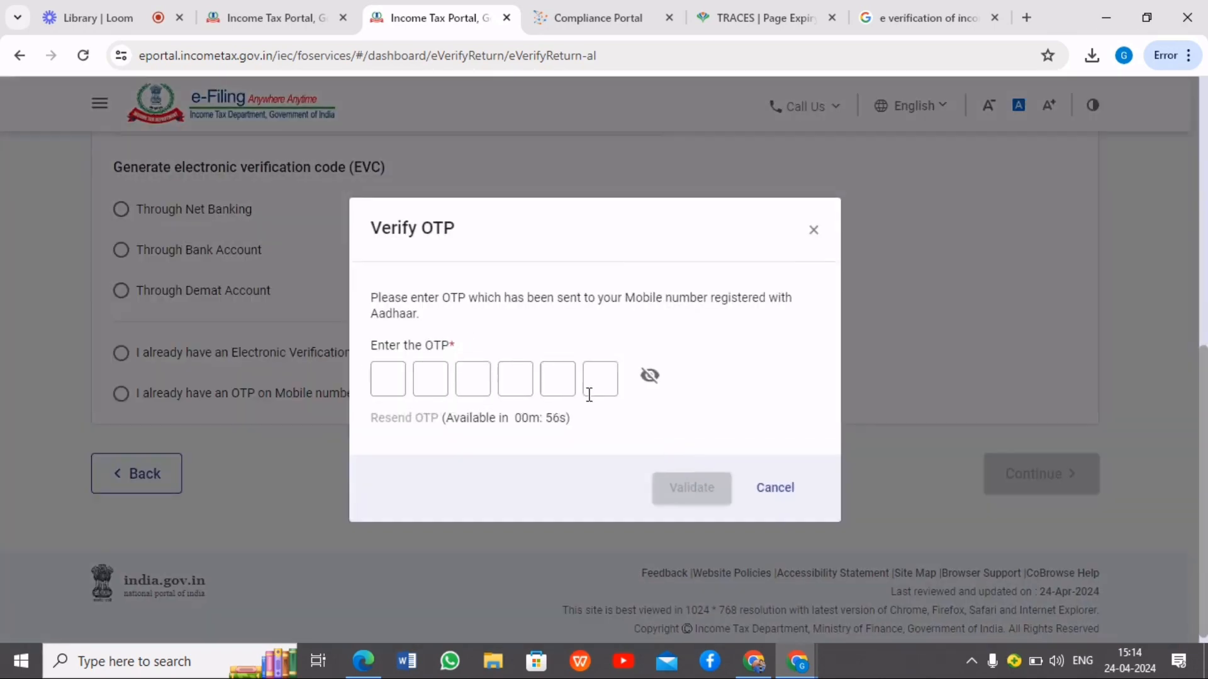